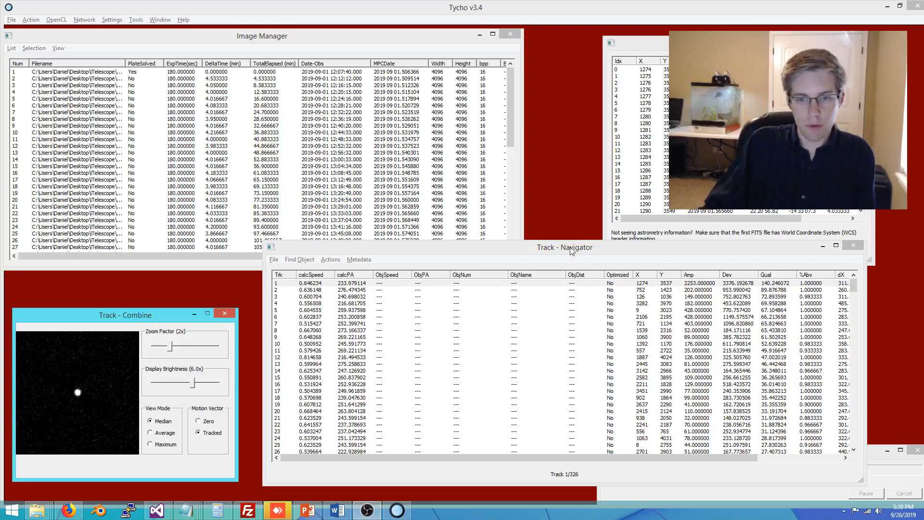
# - Widen the Filename column in the Image Manager and review the full list of loaded images
pyautogui.moveTo(570, 247); pyautogui.dragTo(560, 242)
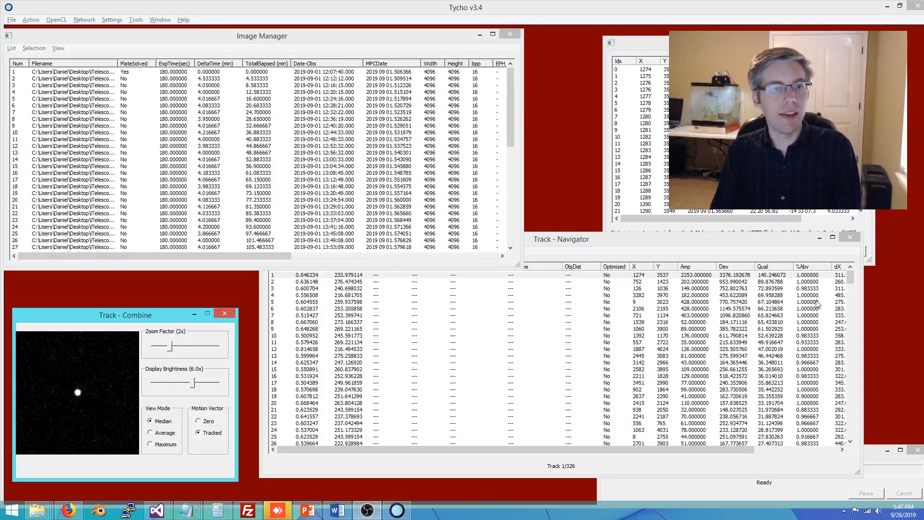
pyautogui.click(206, 71)
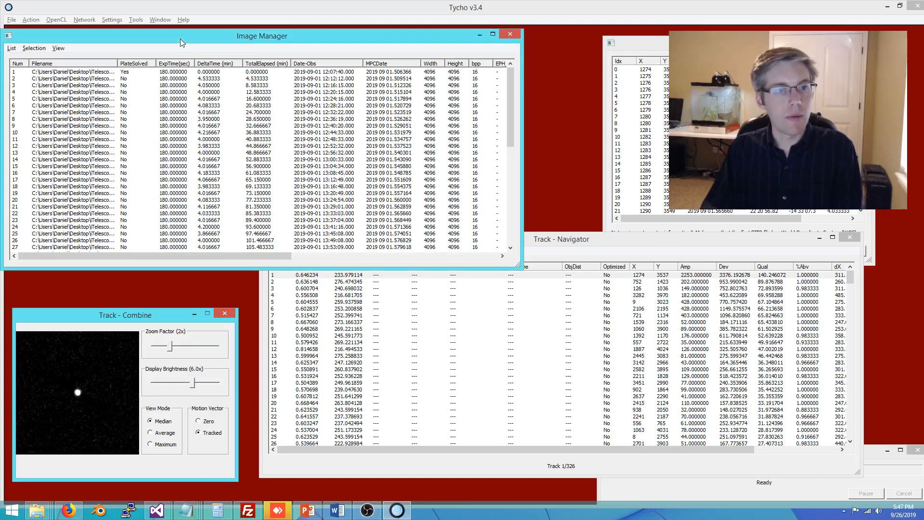
pyautogui.doubleClick(117, 63)
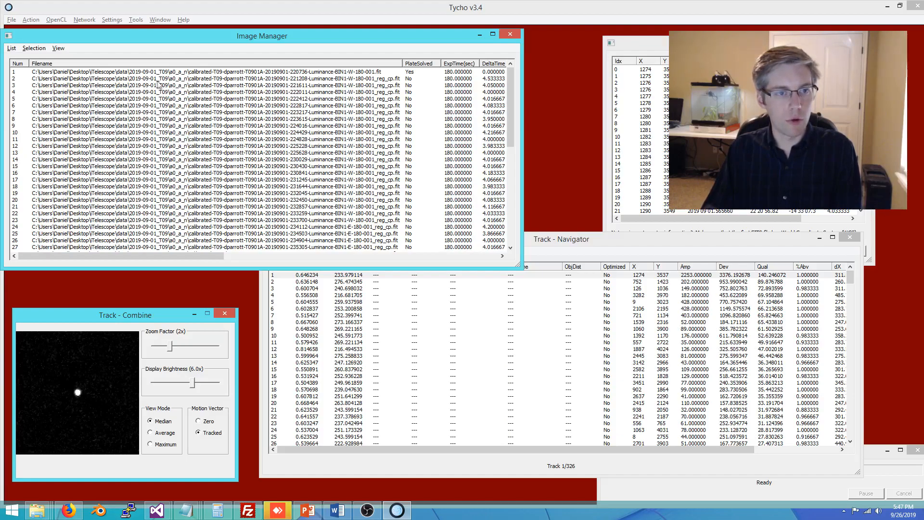
pyautogui.moveTo(513, 98); pyautogui.dragTo(512, 195)
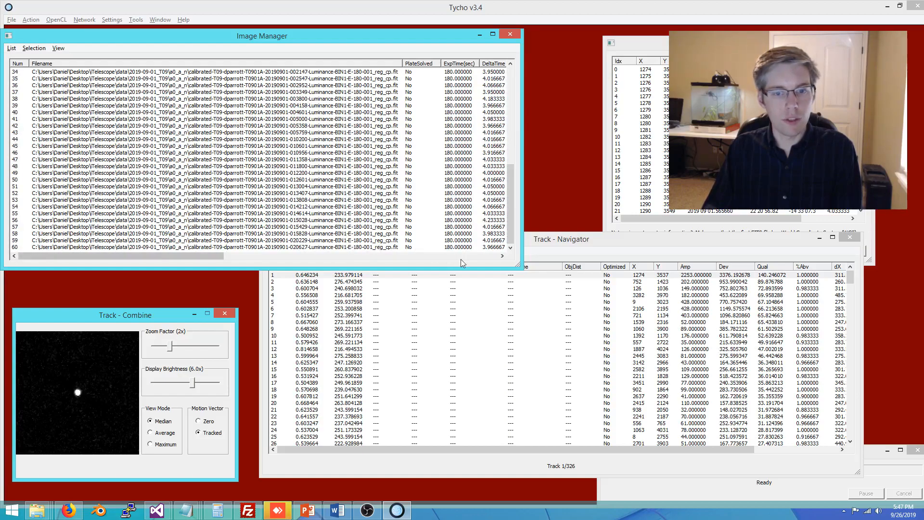
pyautogui.moveTo(514, 233); pyautogui.dragTo(511, 92)
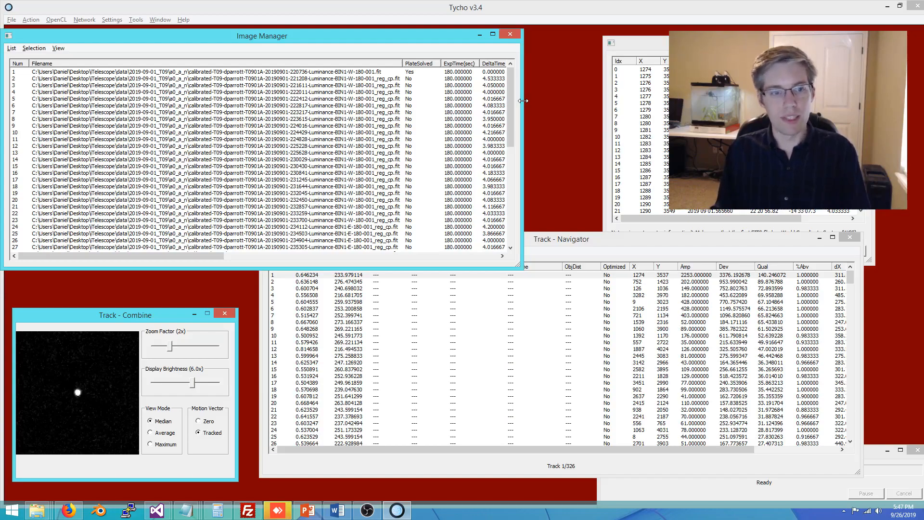
# - Enlarge the Track Navigator so more tracks are listed, and place it below the Image Manager's upper rows
pyautogui.click(557, 242)
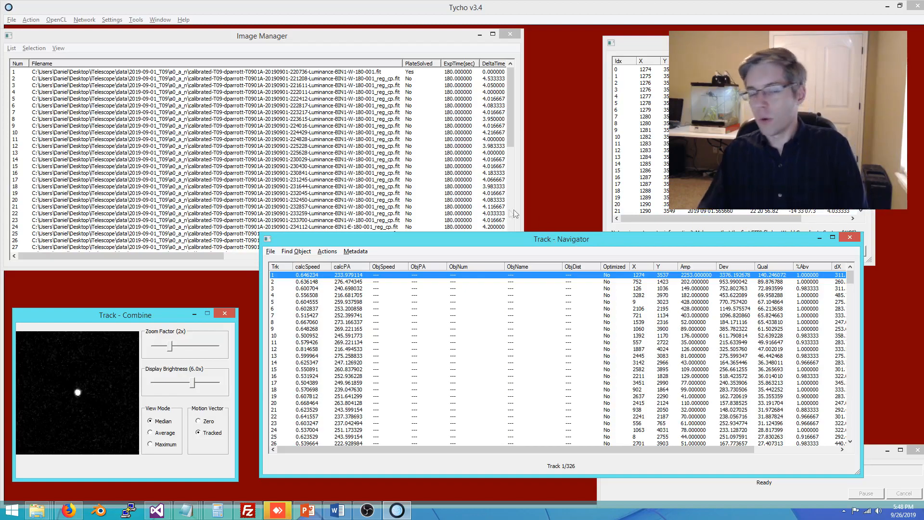
pyautogui.moveTo(391, 242); pyautogui.dragTo(405, 123)
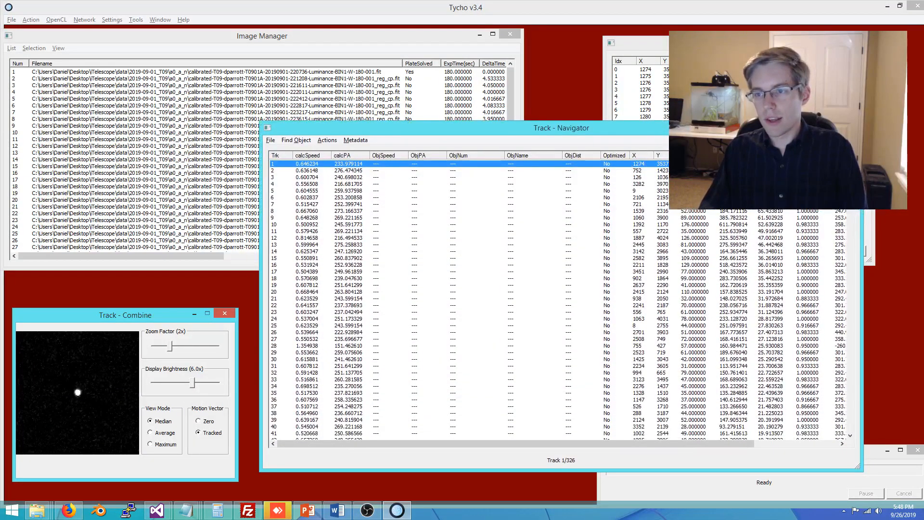
pyautogui.moveTo(850, 169); pyautogui.dragTo(847, 249)
pyautogui.moveTo(526, 137); pyautogui.dragTo(528, 217)
# - Load the MPCORB database into the Track Navigator to match the tracks with known objects
pyautogui.click(273, 235)
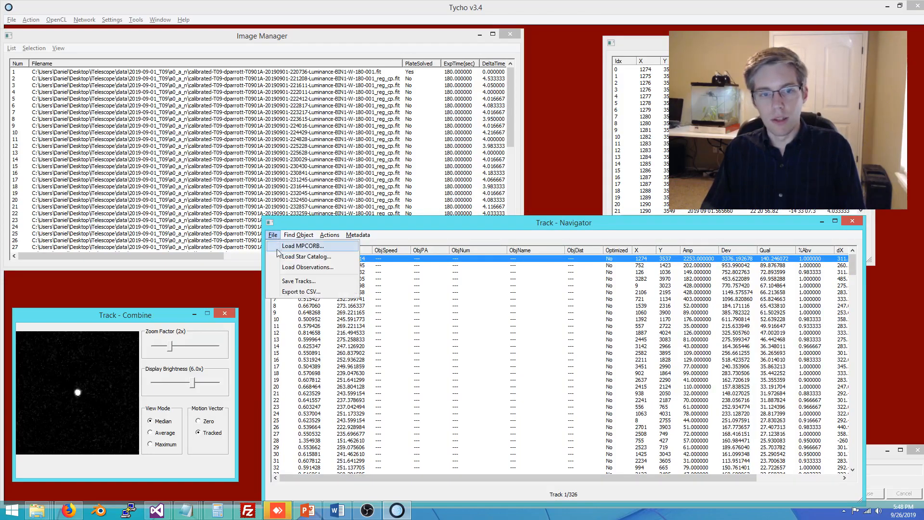
pyautogui.click(322, 248)
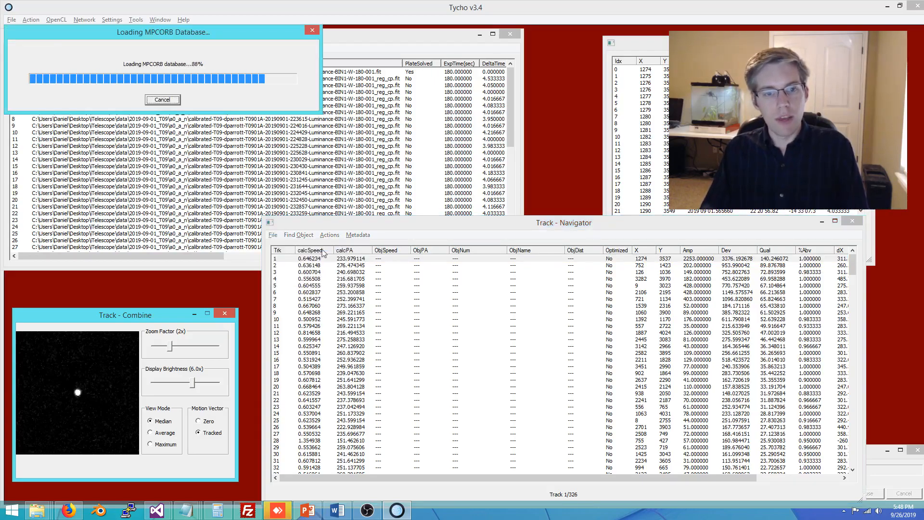
pyautogui.click(381, 259)
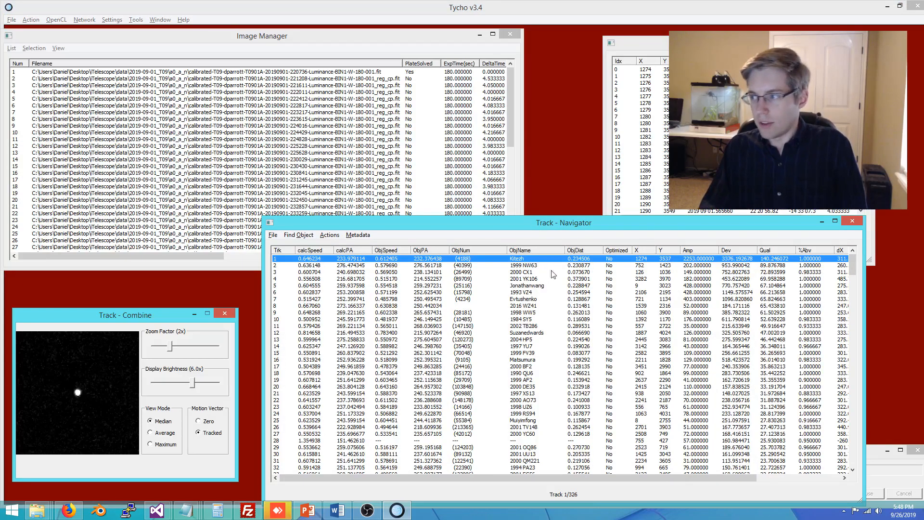
# - Select unidentified track 28 in the Track Navigator and bring its Track - Combine view to the front
pyautogui.click(533, 368)
pyautogui.scroll(-3, 544, 378)
pyautogui.scroll(-2, 523, 375)
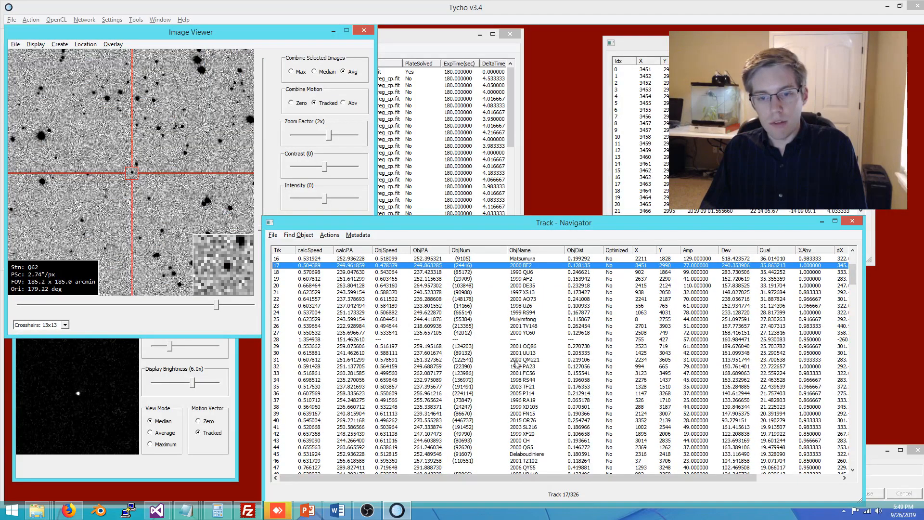
pyautogui.scroll(-1, 522, 366)
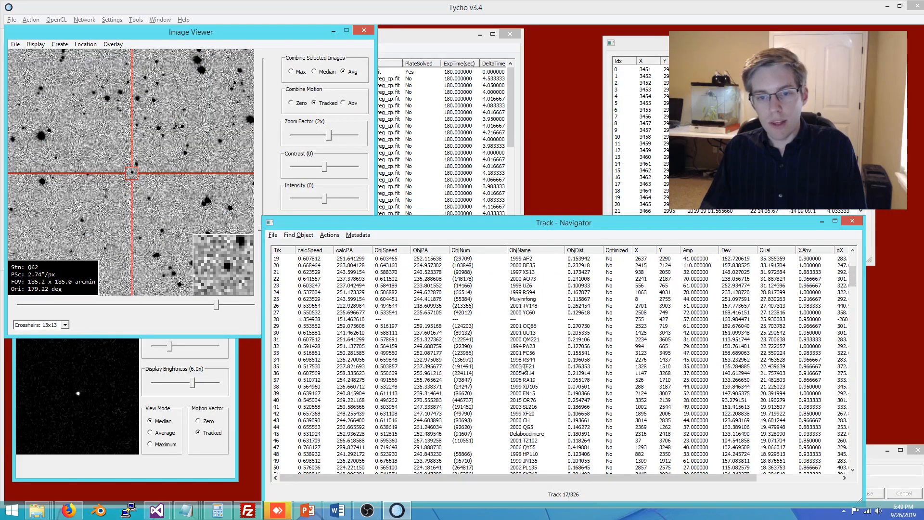
pyautogui.click(472, 321)
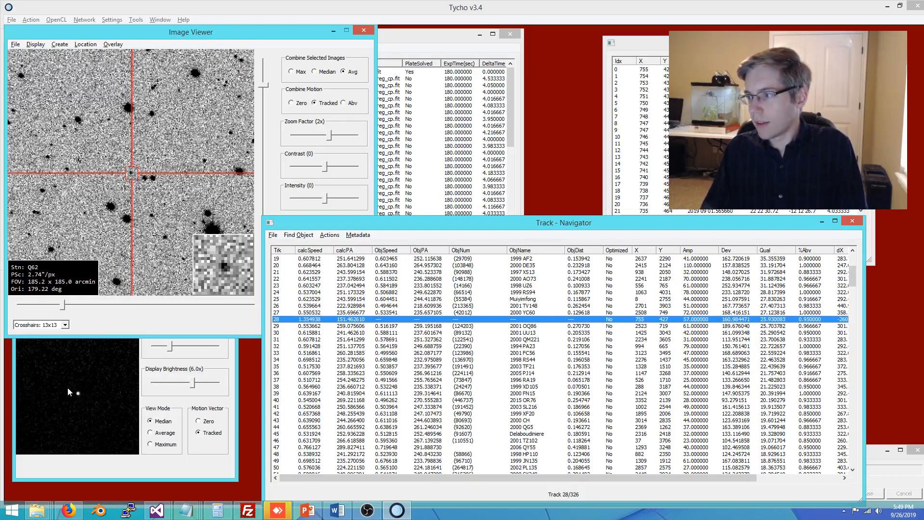
pyautogui.click(86, 452)
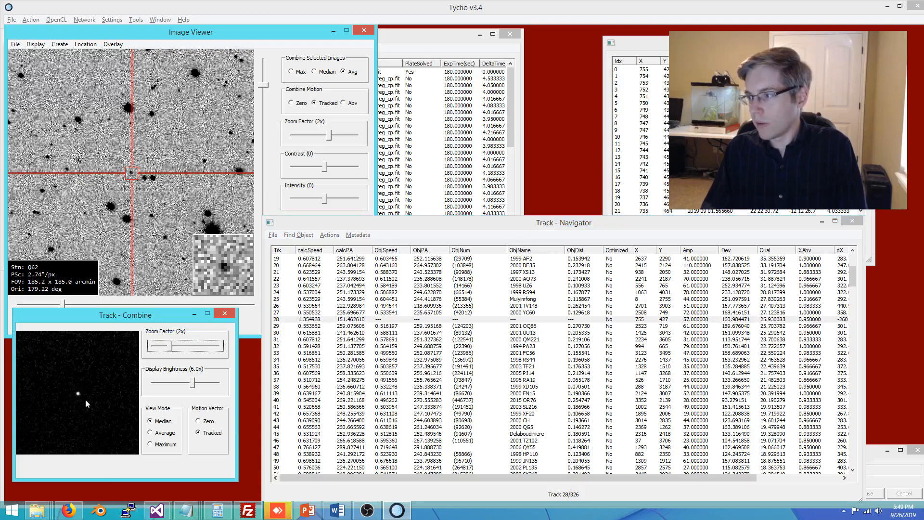
pyautogui.click(373, 236)
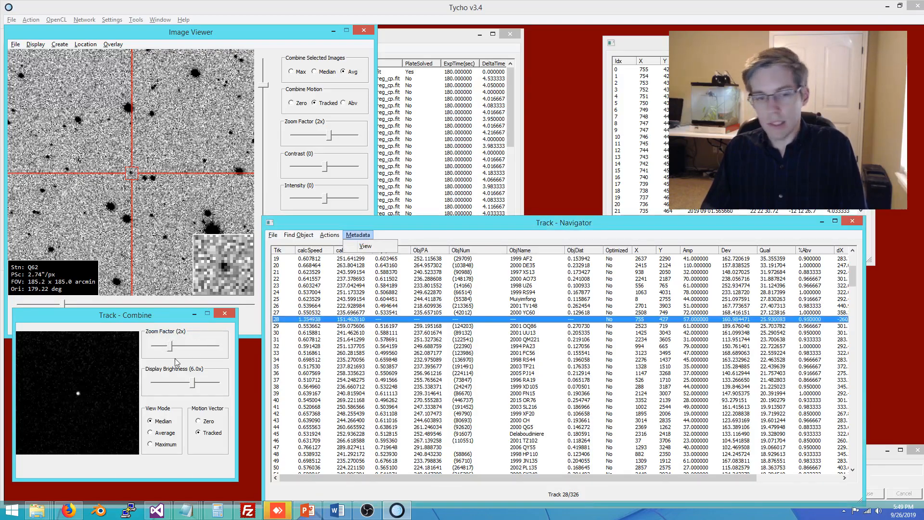
pyautogui.click(308, 236)
pyautogui.click(308, 236)
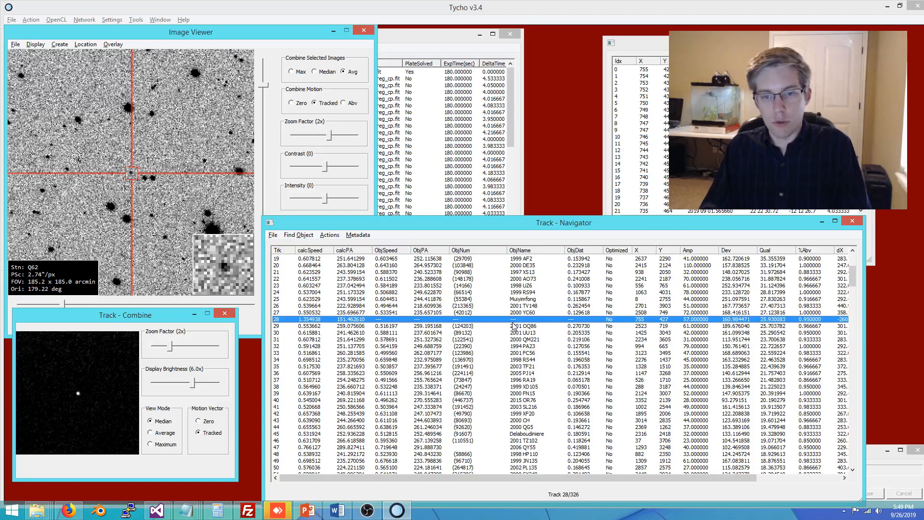
pyautogui.click(273, 236)
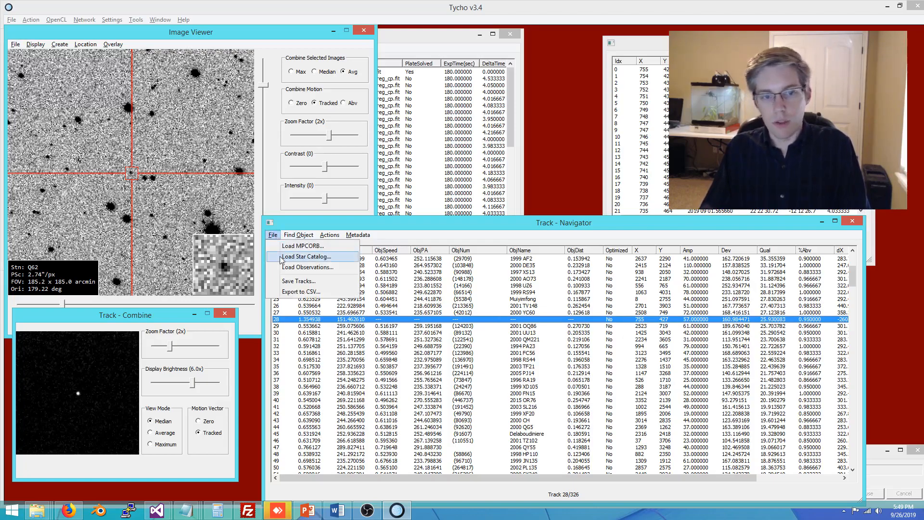
pyautogui.click(308, 259)
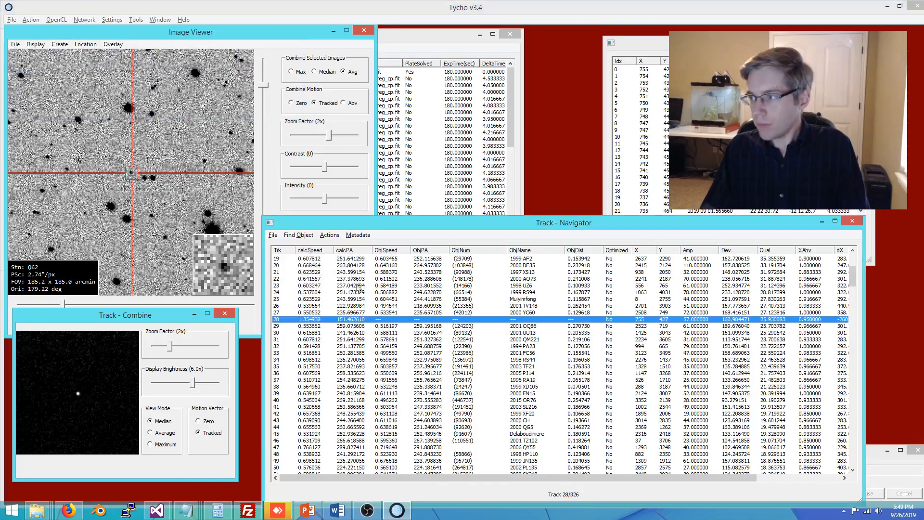
# - Start Verify Track for track 28 and move the verification window clear of the Image Viewer
pyautogui.rightClick(386, 321)
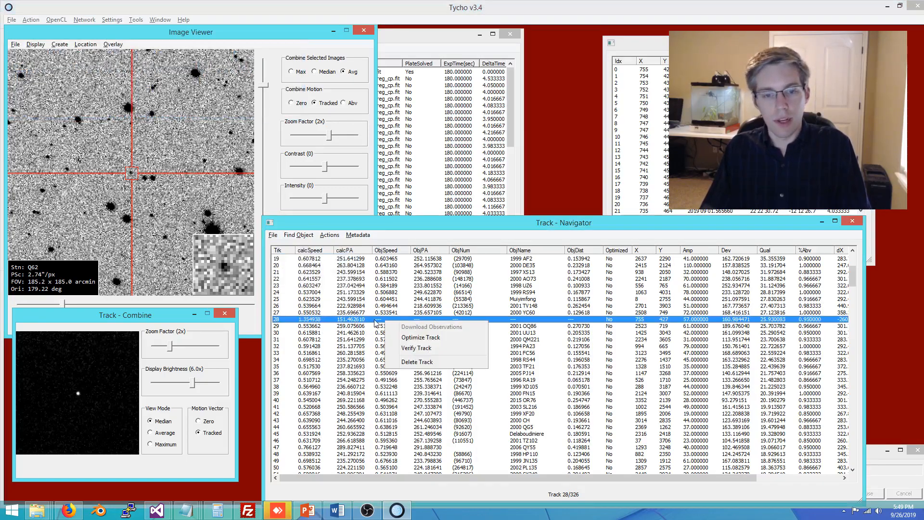
pyautogui.click(410, 348)
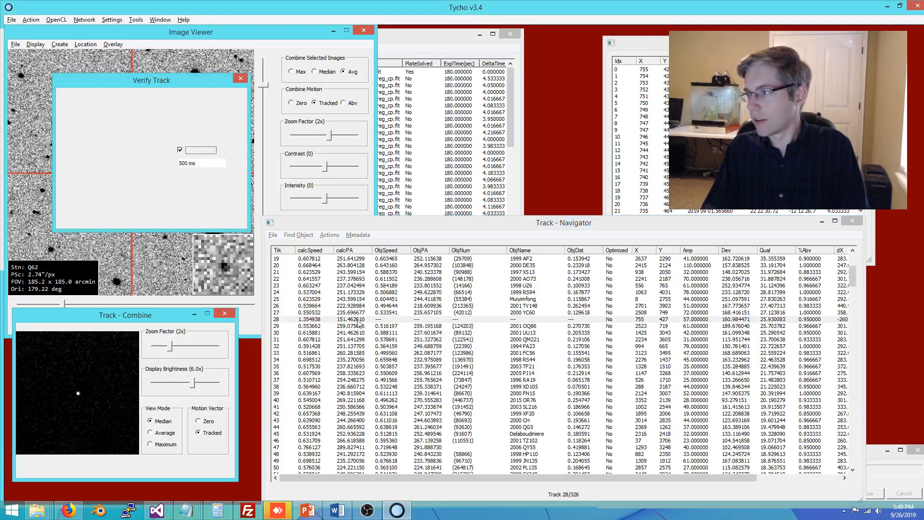
pyautogui.moveTo(162, 81); pyautogui.dragTo(494, 156)
# - Examine track 28 at 4x zoom and with Abv motion, then restore 2x zoom and Avg combining with Tracked motion
pyautogui.moveTo(330, 135); pyautogui.dragTo(339, 134)
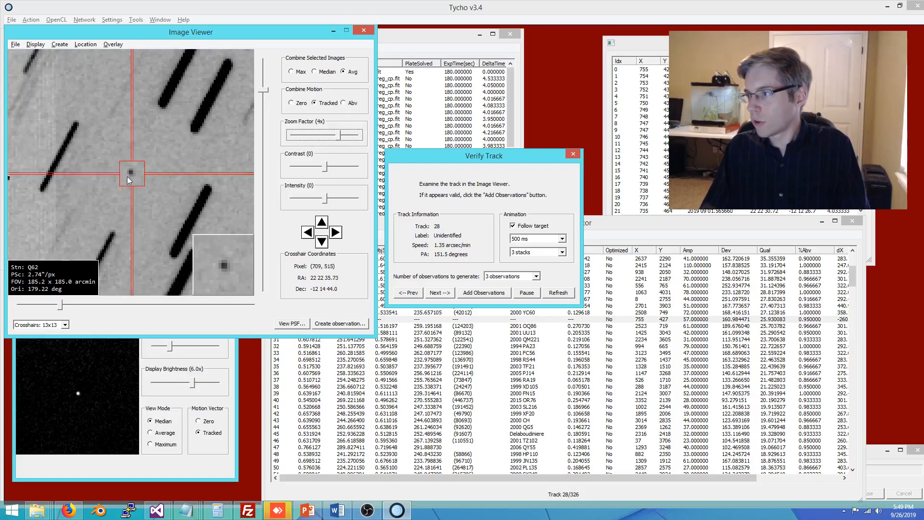
pyautogui.click(333, 134)
pyautogui.click(349, 102)
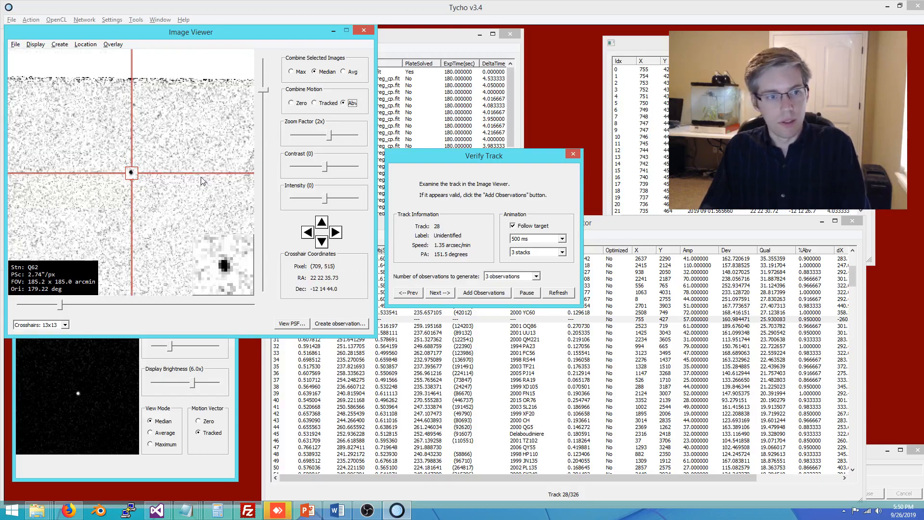
pyautogui.click(343, 71)
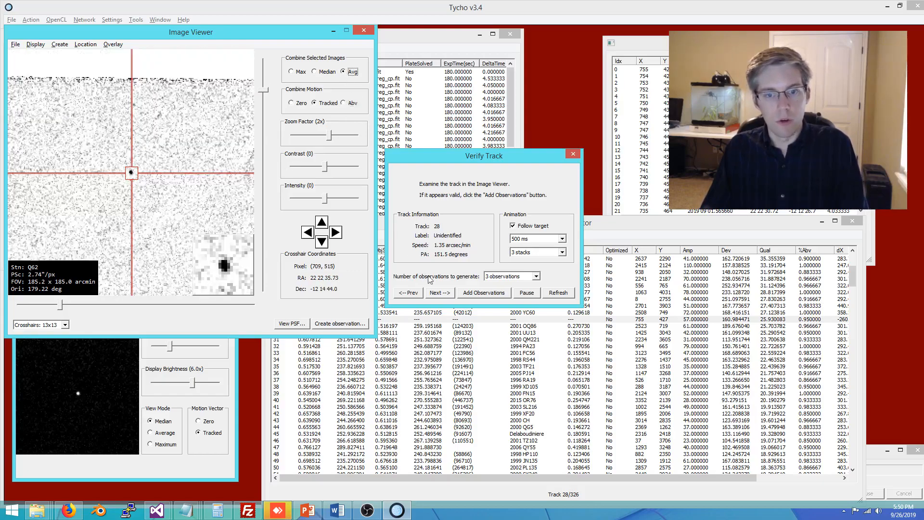
# - Add 3 observations of track 28 under tracklet ID DJP1681 and move the Observations window beside the Image Viewer
pyautogui.click(479, 293)
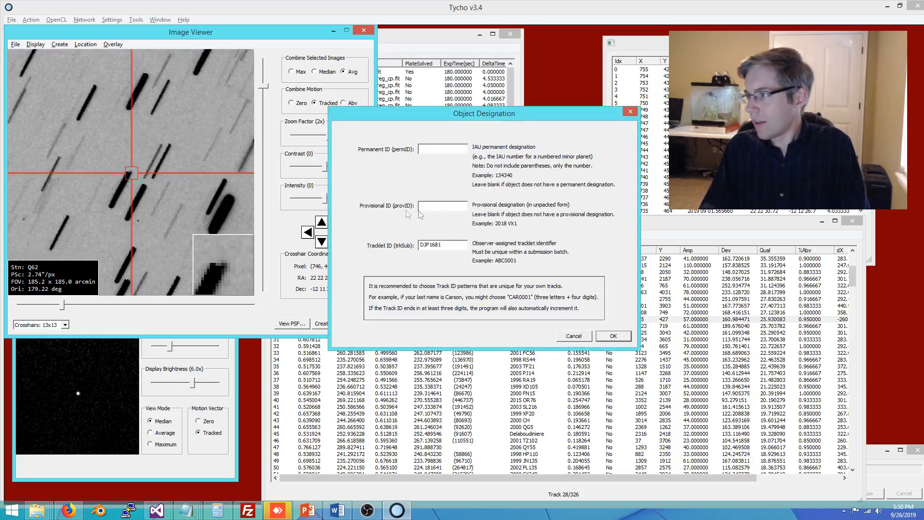
pyautogui.press('Tab')
pyautogui.press('Tab')
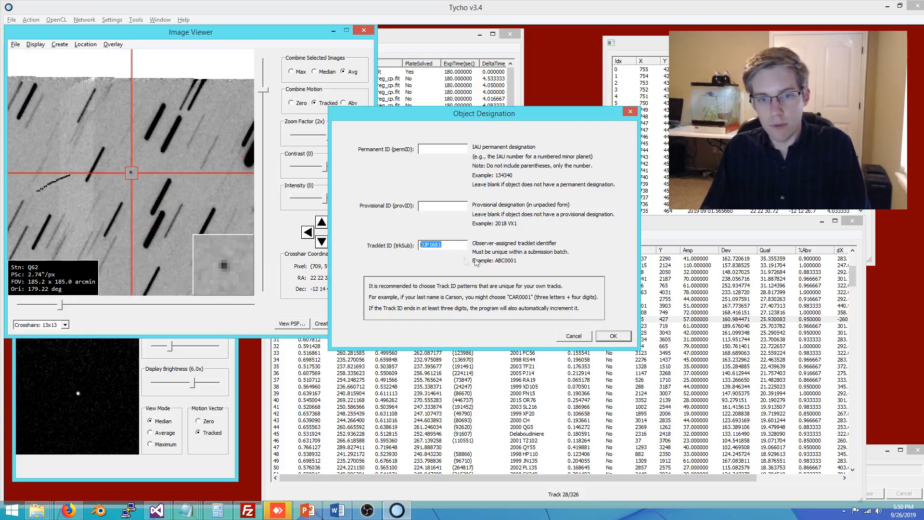
pyautogui.click(613, 343)
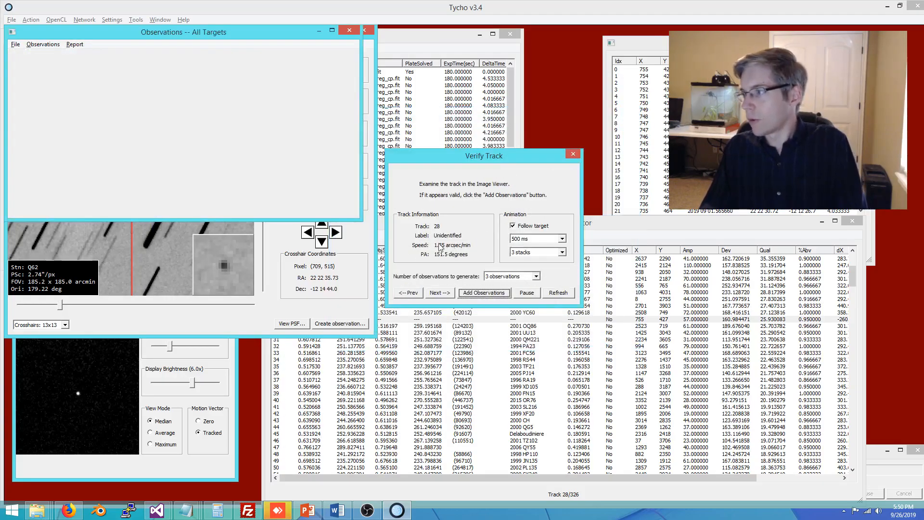
pyautogui.moveTo(201, 31); pyautogui.dragTo(594, 237)
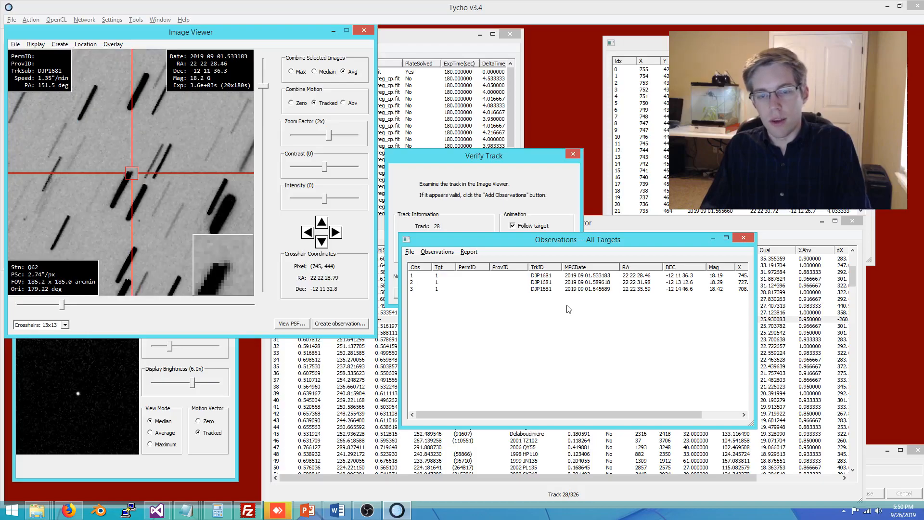
# - Check the three new DJP1681 observations together and one by one in the Image Viewer
pyautogui.moveTo(568, 309); pyautogui.dragTo(510, 271)
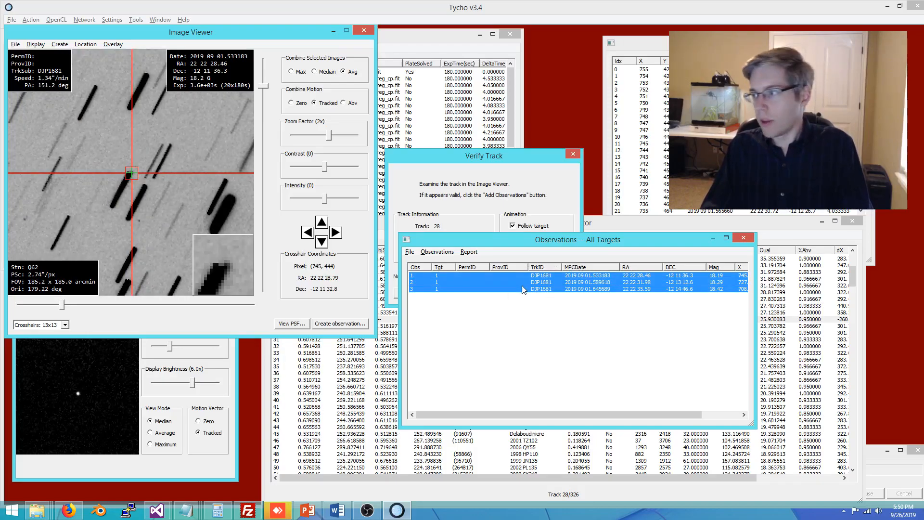
pyautogui.click(535, 276)
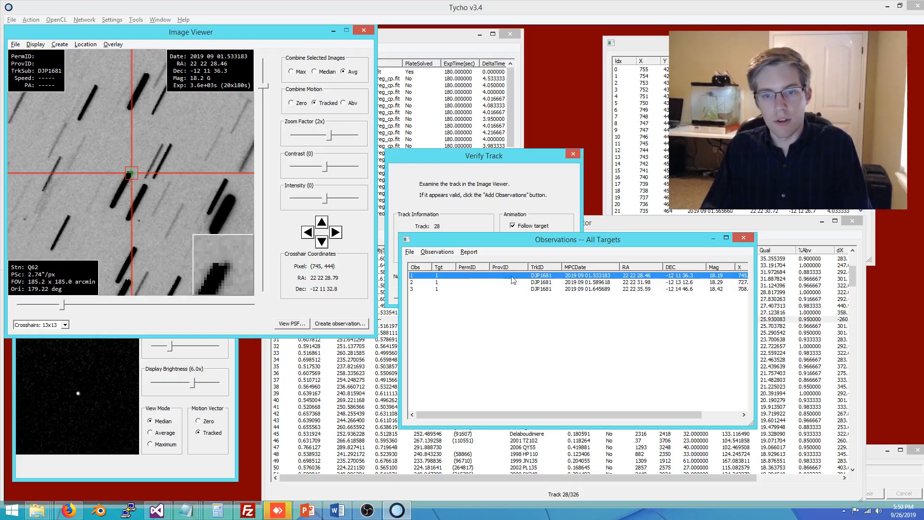
pyautogui.click(559, 282)
pyautogui.click(547, 290)
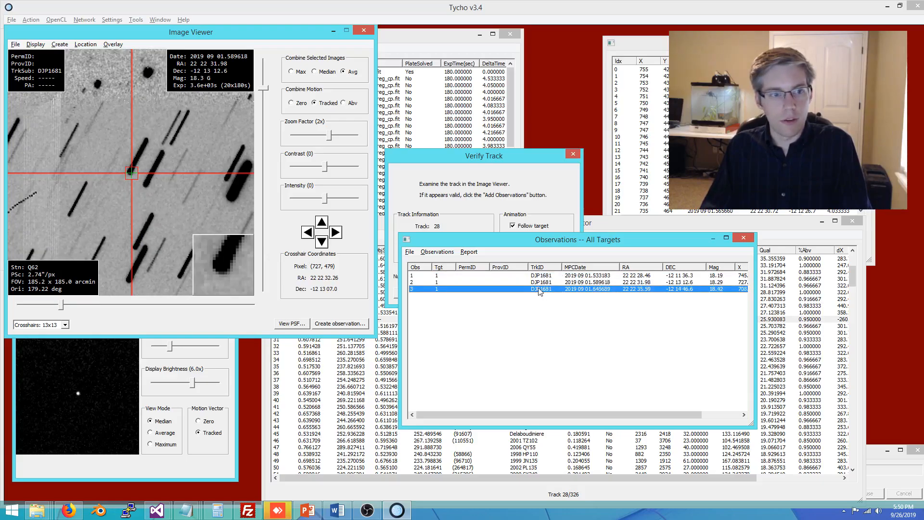
pyautogui.click(515, 280)
pyautogui.click(491, 274)
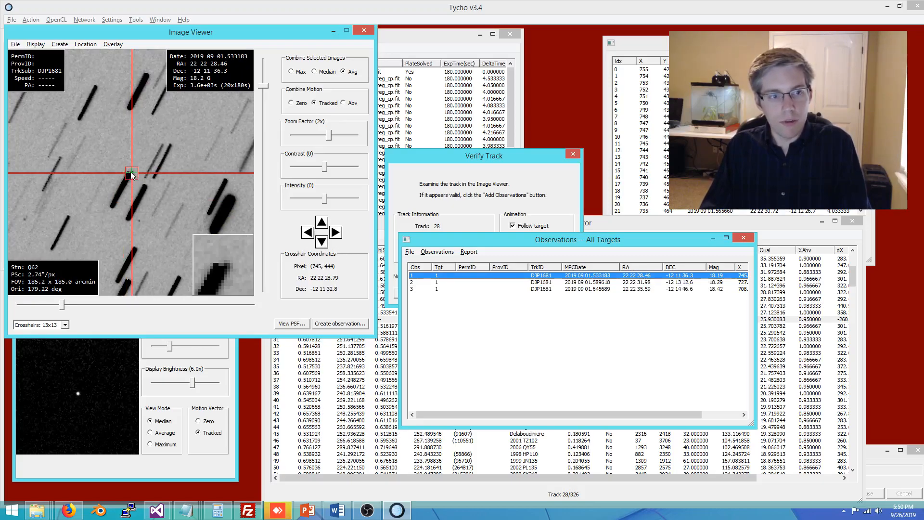
pyautogui.click(533, 284)
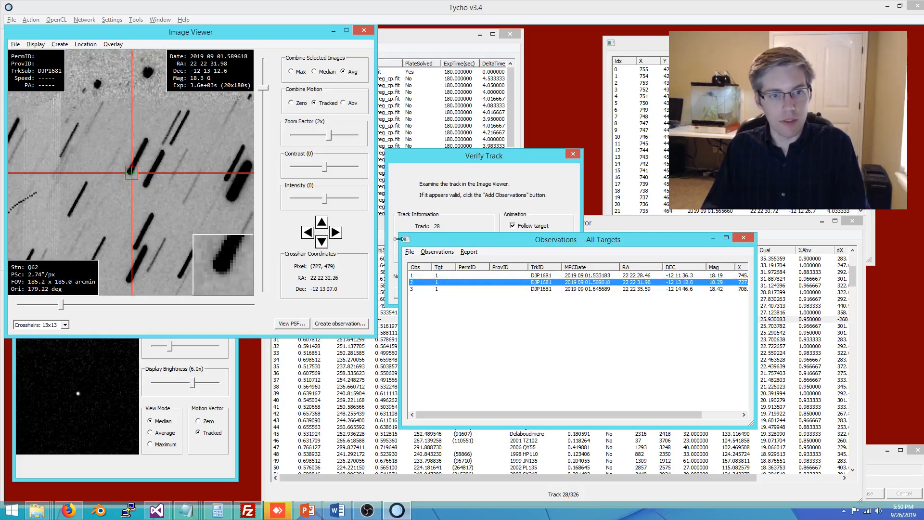
pyautogui.click(497, 276)
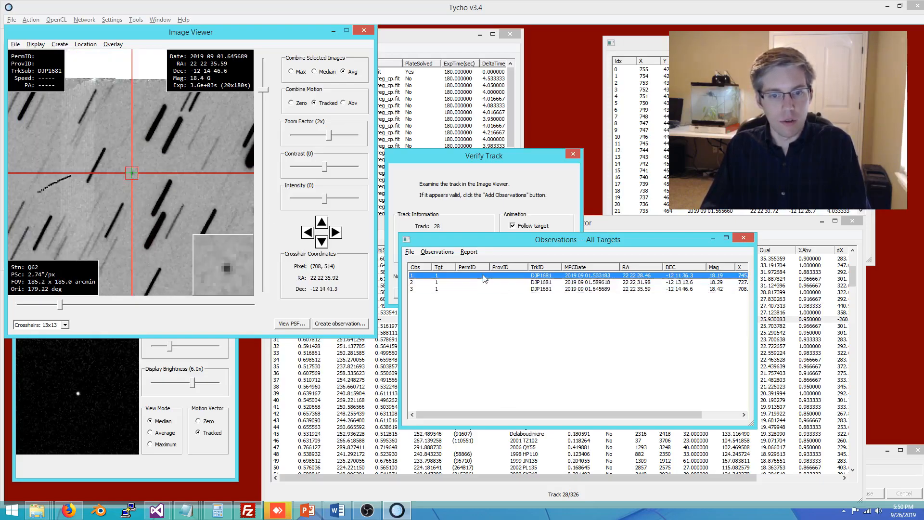
# - Check each of the three DJP1681 observations with Abv motion, then restore Avg combining with Tracked motion
pyautogui.click(350, 104)
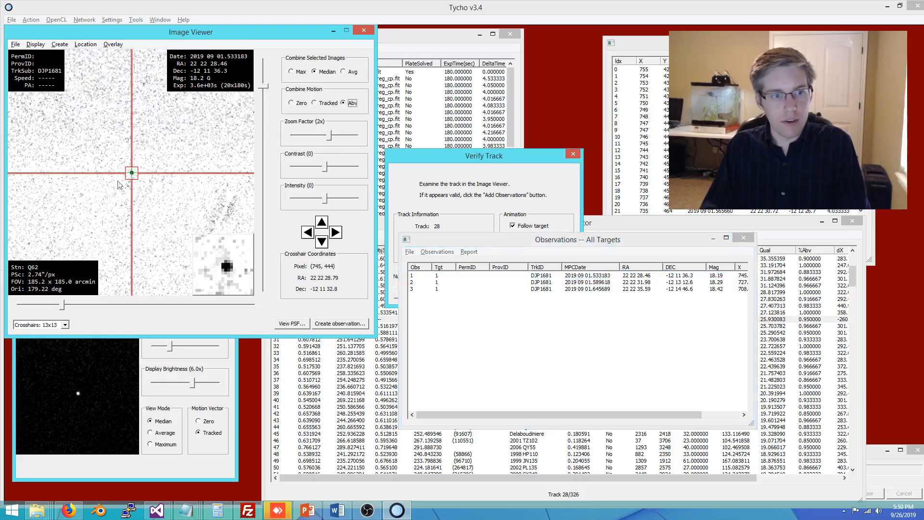
pyautogui.click(556, 284)
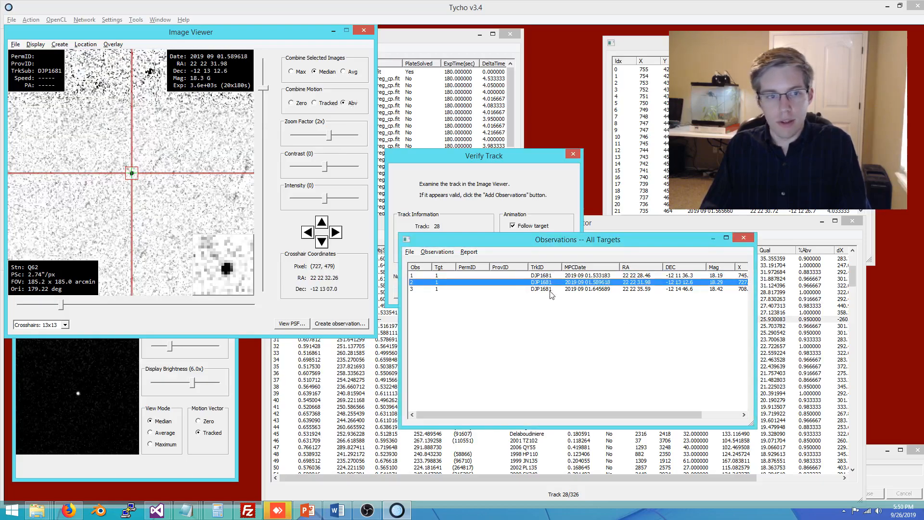
pyautogui.click(549, 291)
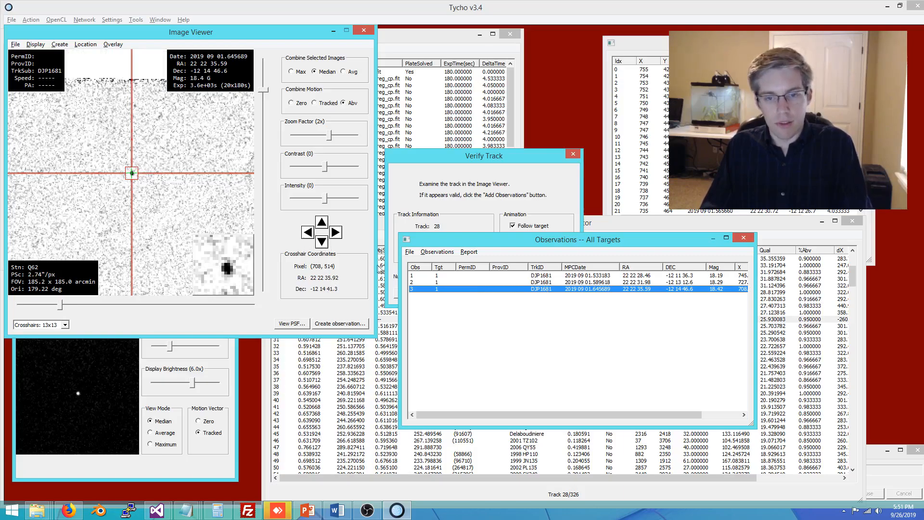
pyautogui.click(526, 277)
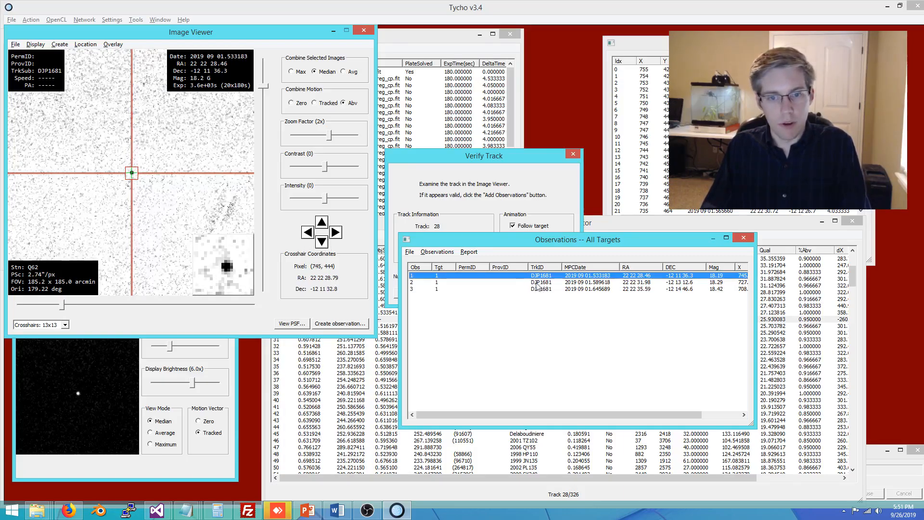
pyautogui.click(343, 71)
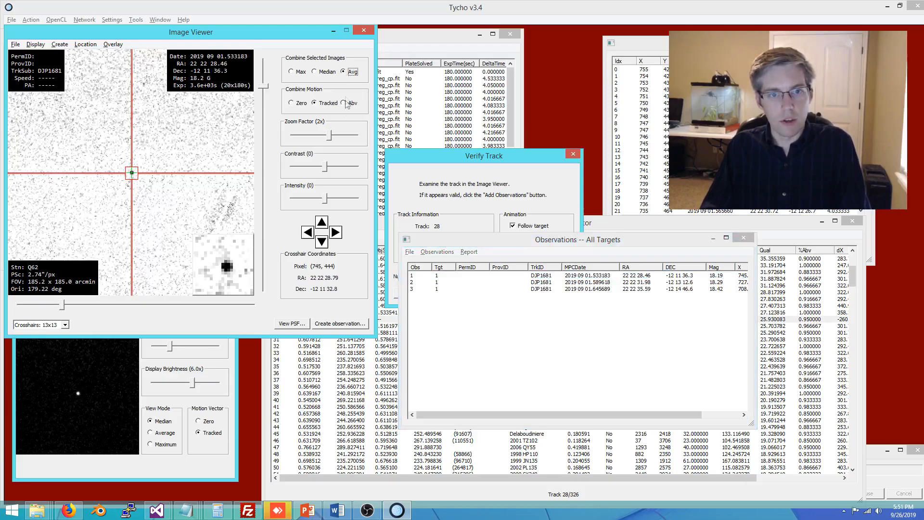
# - Show the three DJP1681 observations in text form, move that window clear of the Image Viewer and copy the observation lines
pyautogui.moveTo(584, 314); pyautogui.dragTo(501, 275)
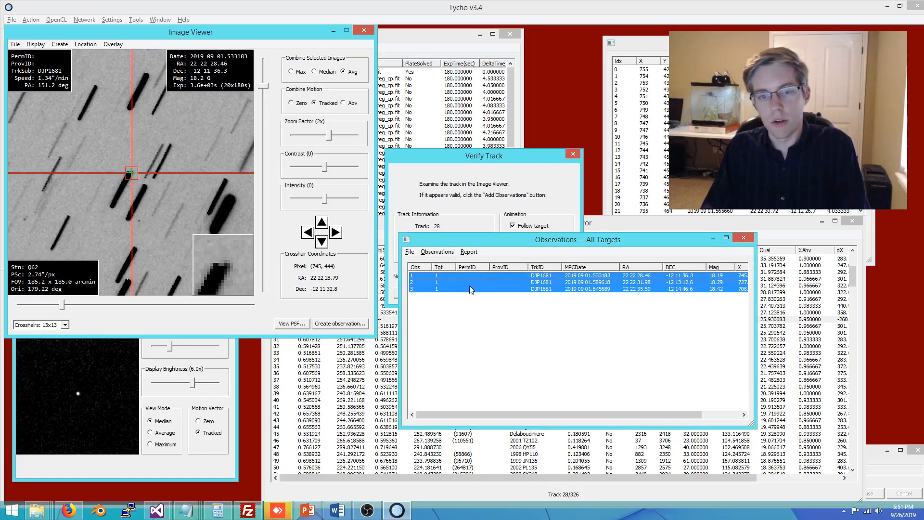
pyautogui.rightClick(502, 286)
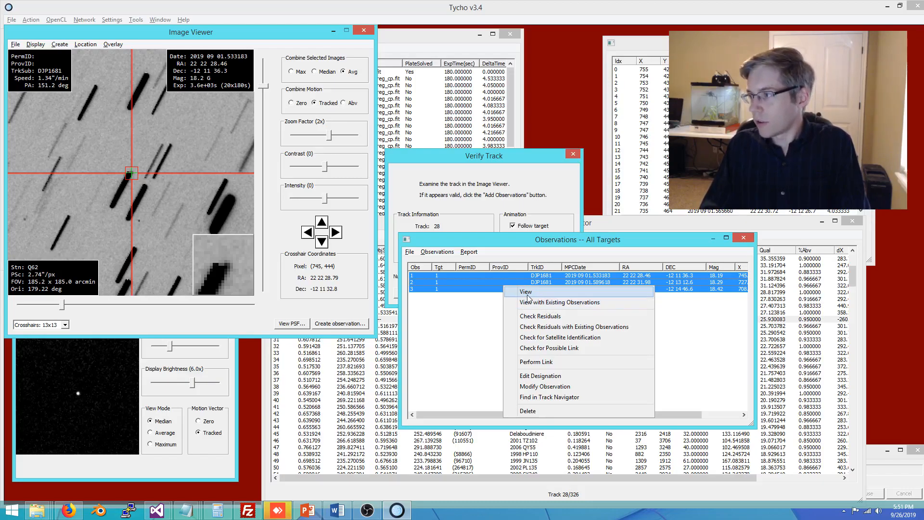
pyautogui.click(549, 299)
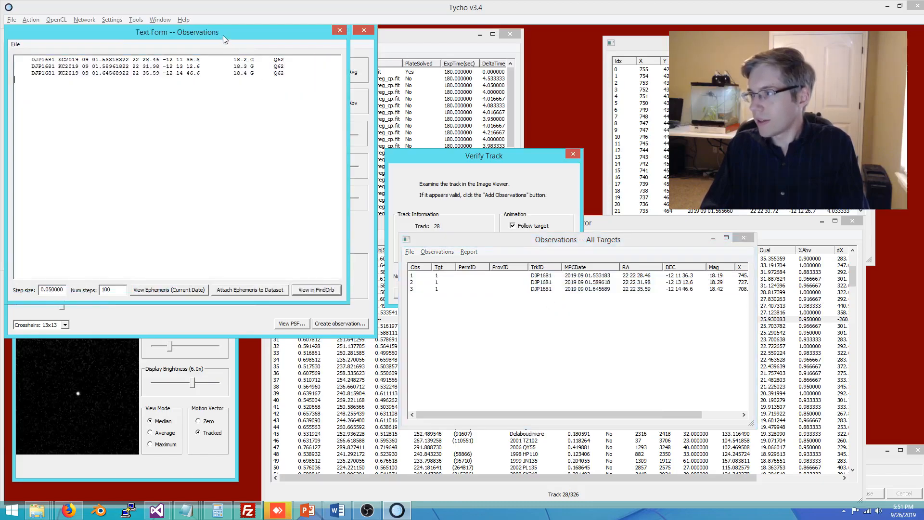
pyautogui.moveTo(223, 36); pyautogui.dragTo(481, 186)
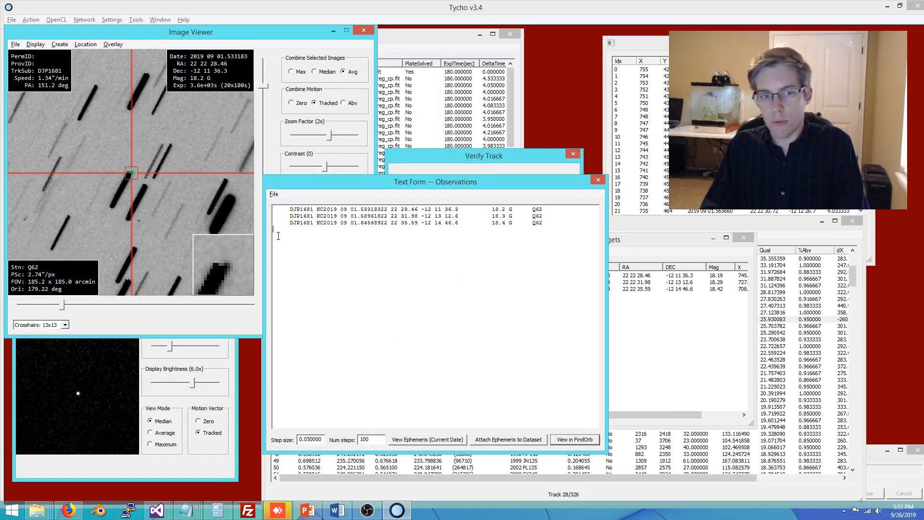
pyautogui.moveTo(283, 232); pyautogui.dragTo(256, 200)
pyautogui.hotkey('ctrl', 'c')
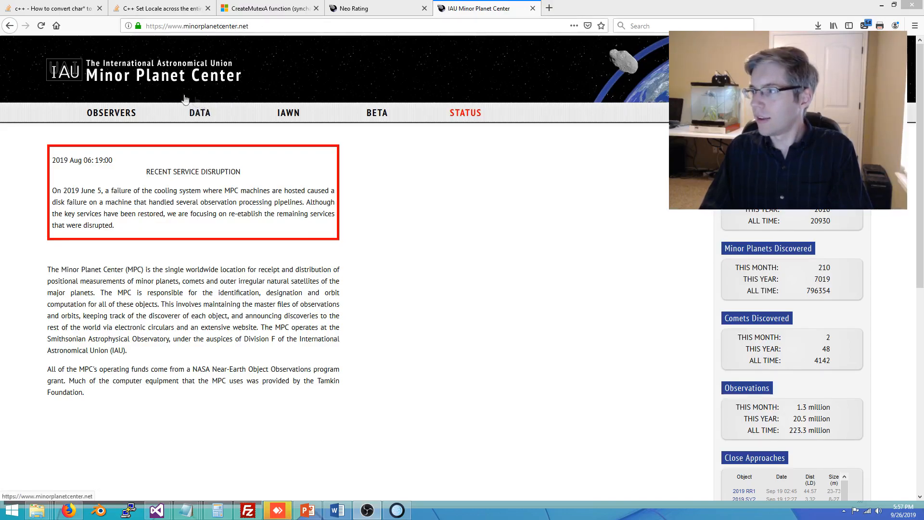
# - Open MPChecker on the Minor Planet Center website in Firefox and produce the list of known minor planets around the copied observations
pyautogui.moveTo(112, 113)
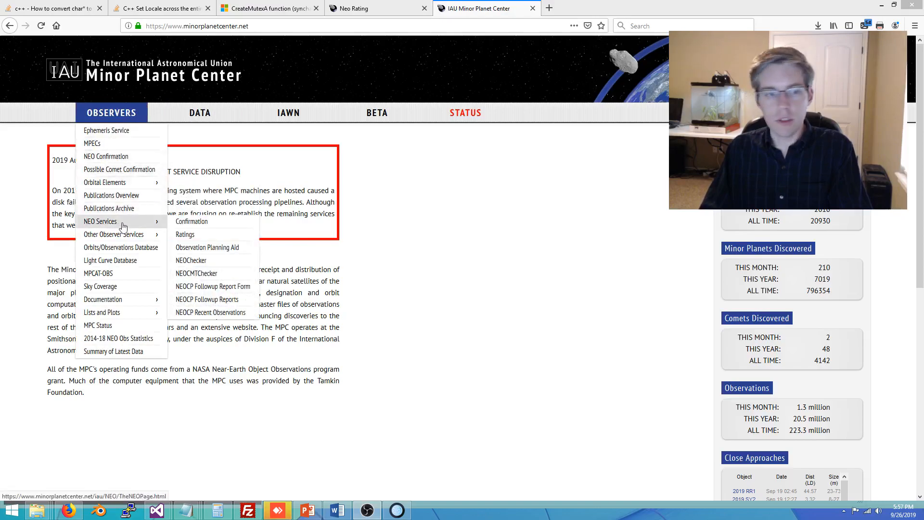
pyautogui.moveTo(120, 236)
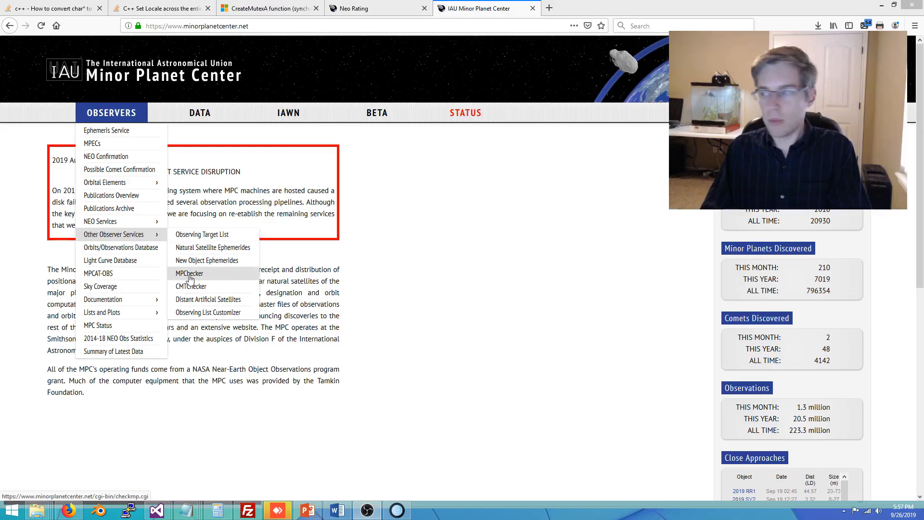
pyautogui.click(213, 279)
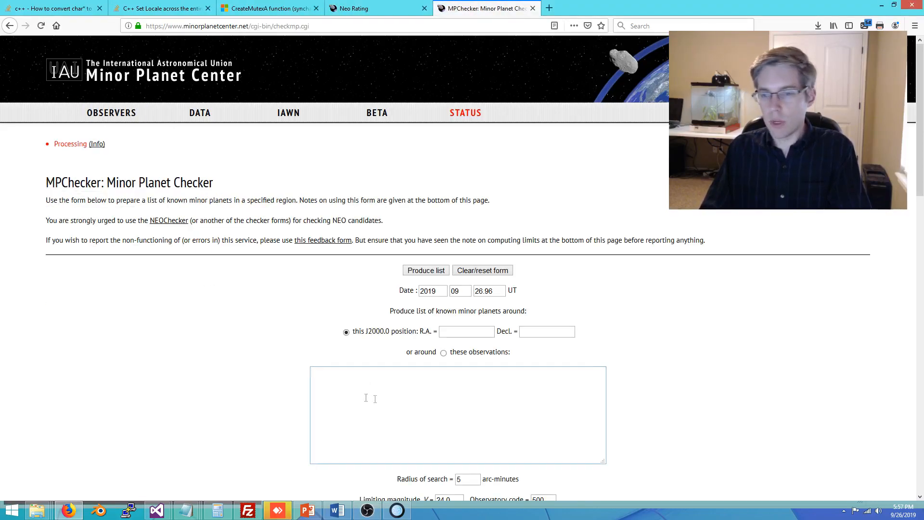
pyautogui.hotkey('ctrl', 'v')
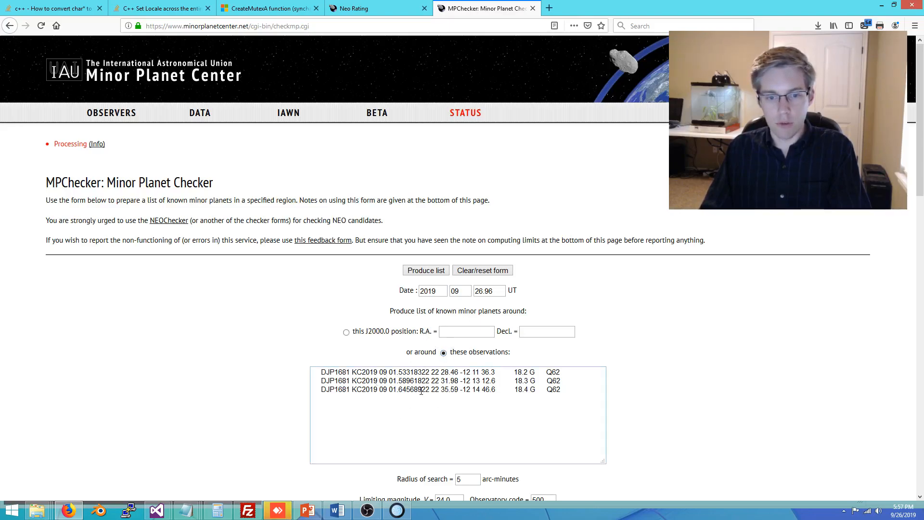
pyautogui.click(413, 272)
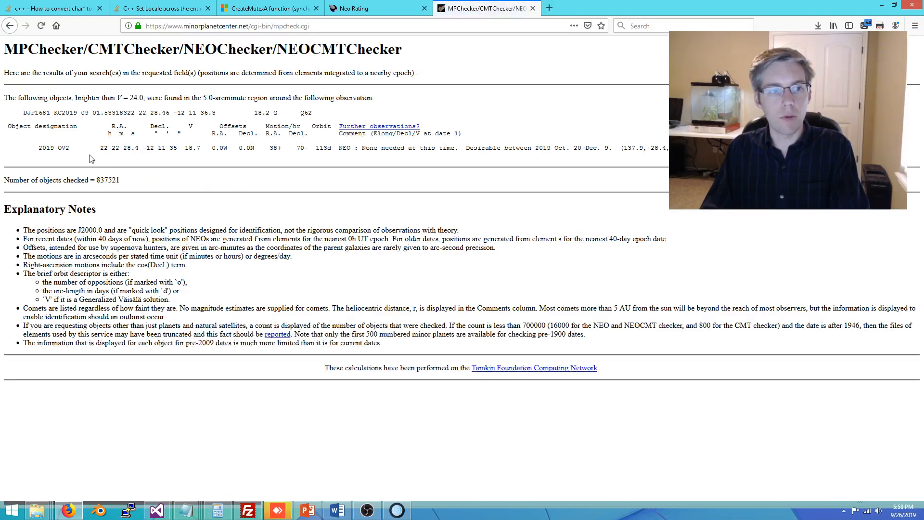
# - Examine the MPChecker result for the matching object's designation, position offsets and motion
pyautogui.moveTo(39, 149); pyautogui.dragTo(70, 149)
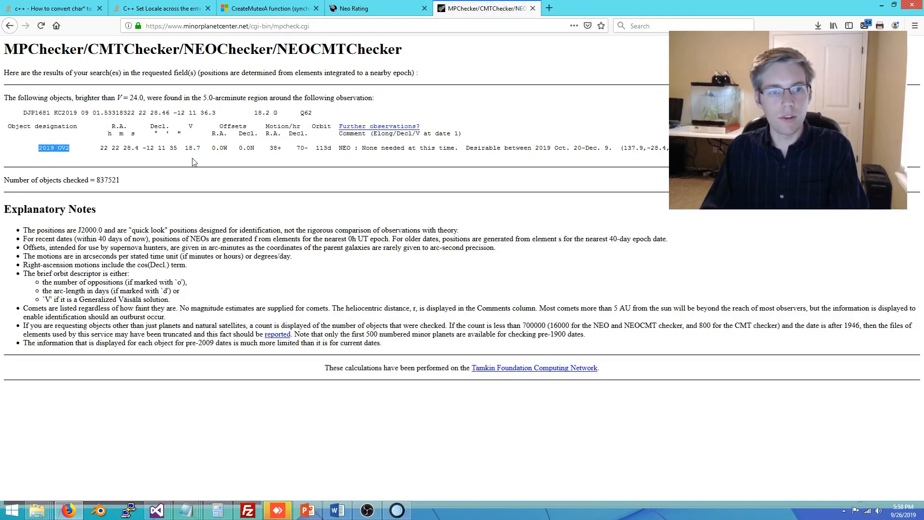
pyautogui.click(207, 158)
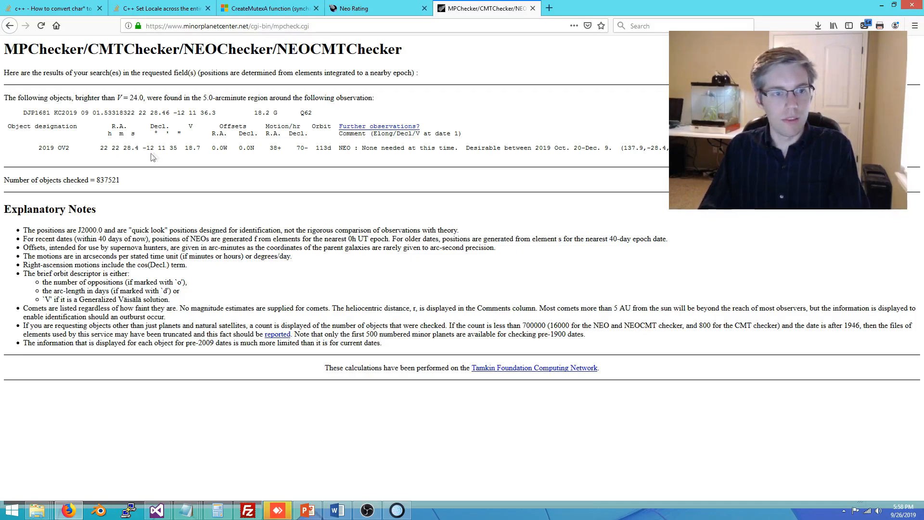
pyautogui.moveTo(71, 149); pyautogui.dragTo(39, 150)
pyautogui.click(296, 186)
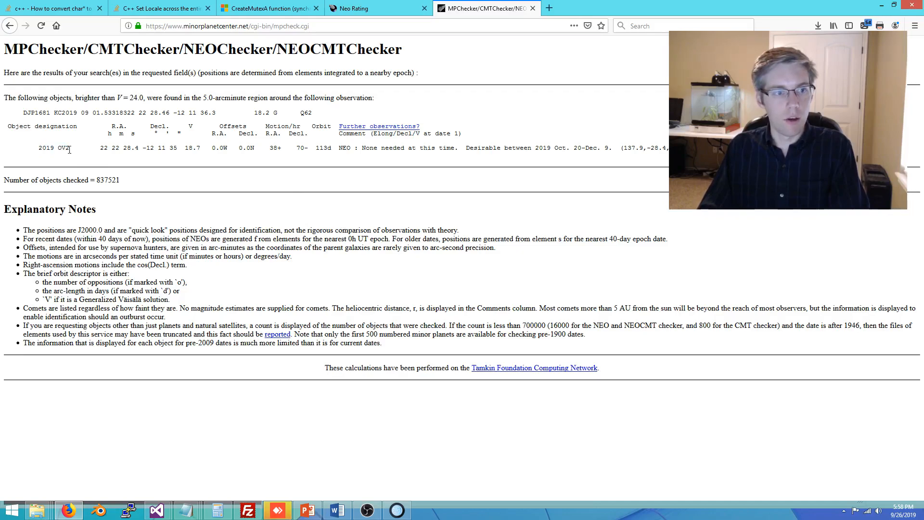
# - Return to Tycho, close the text form and set the provisional ID of the three DJP1681 observations to 2019 OV2
pyautogui.click(397, 510)
pyautogui.click(577, 221)
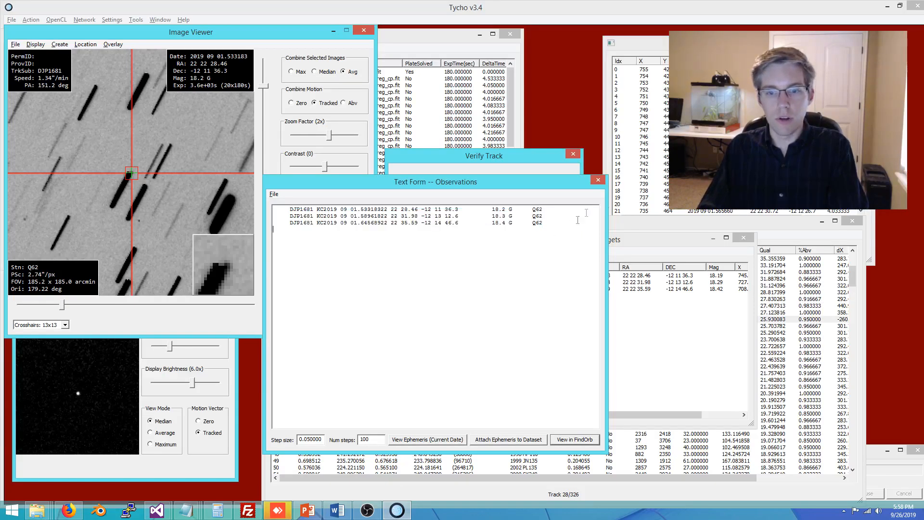
pyautogui.click(597, 181)
pyautogui.moveTo(533, 304); pyautogui.dragTo(482, 232)
pyautogui.rightClick(487, 273)
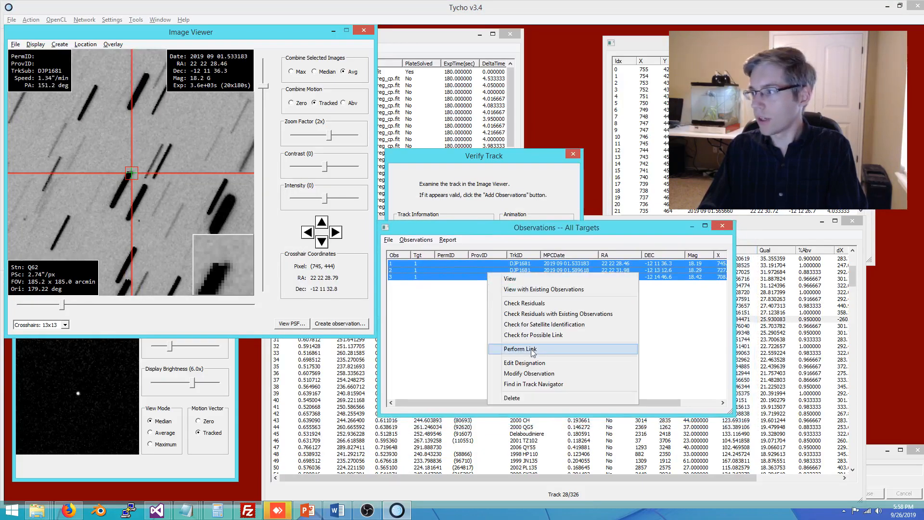
pyautogui.click(530, 363)
pyautogui.click(502, 296)
pyautogui.write('2019 OV2')
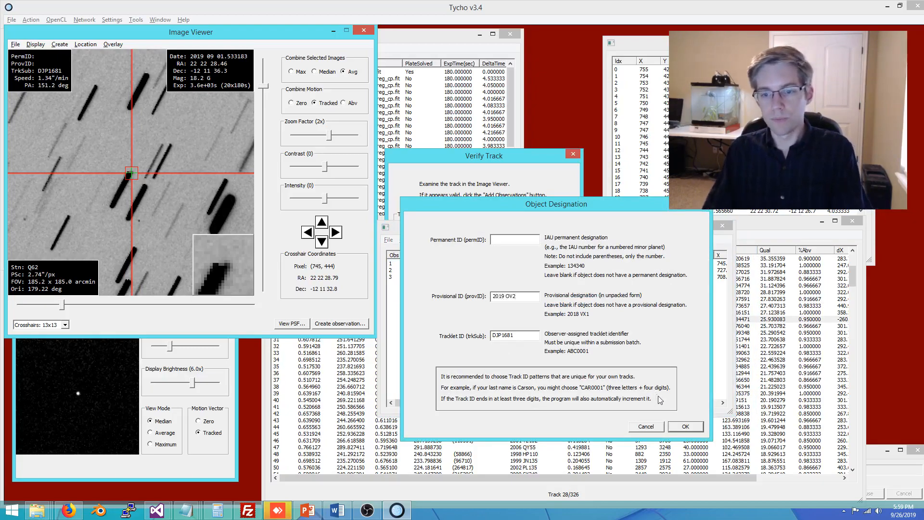
pyautogui.click(689, 427)
# - View the three observations together with the existing 2019 OV2 observations and separate the new lines with a blank line
pyautogui.moveTo(520, 296); pyautogui.dragTo(472, 263)
pyautogui.rightClick(471, 273)
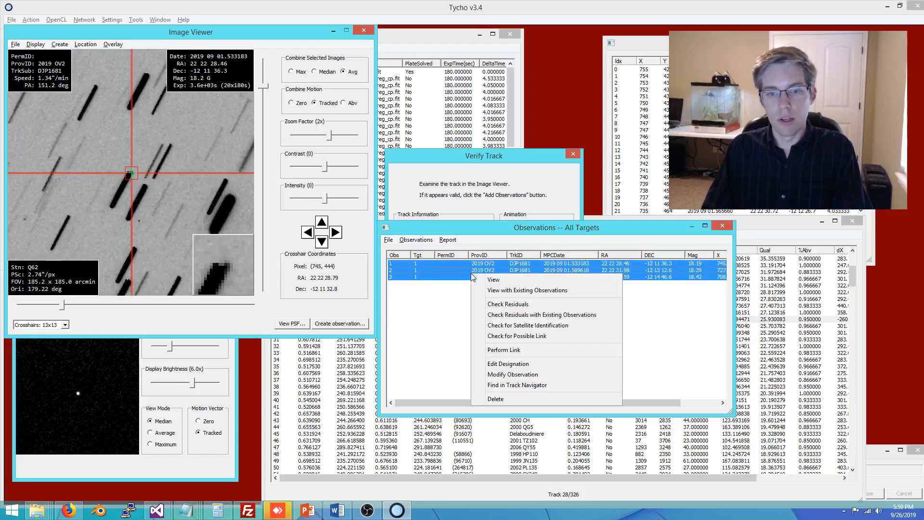
pyautogui.click(549, 291)
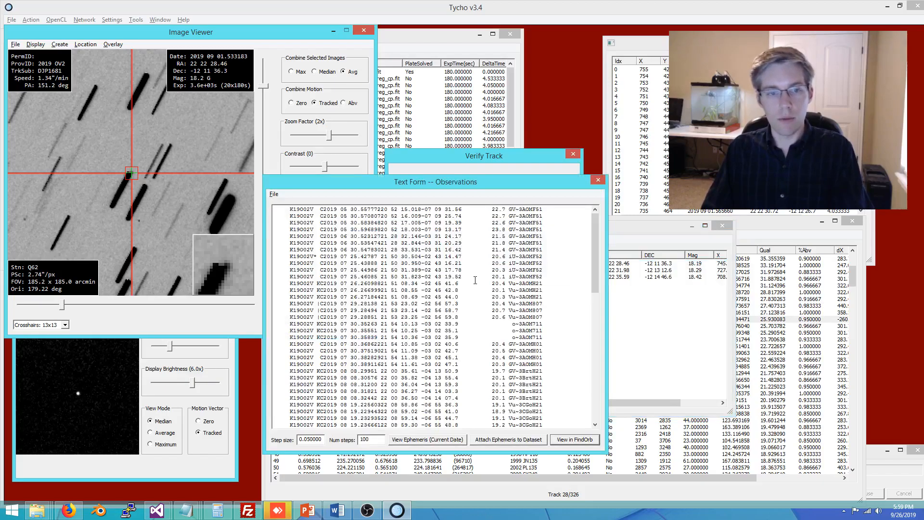
pyautogui.moveTo(596, 255); pyautogui.dragTo(595, 403)
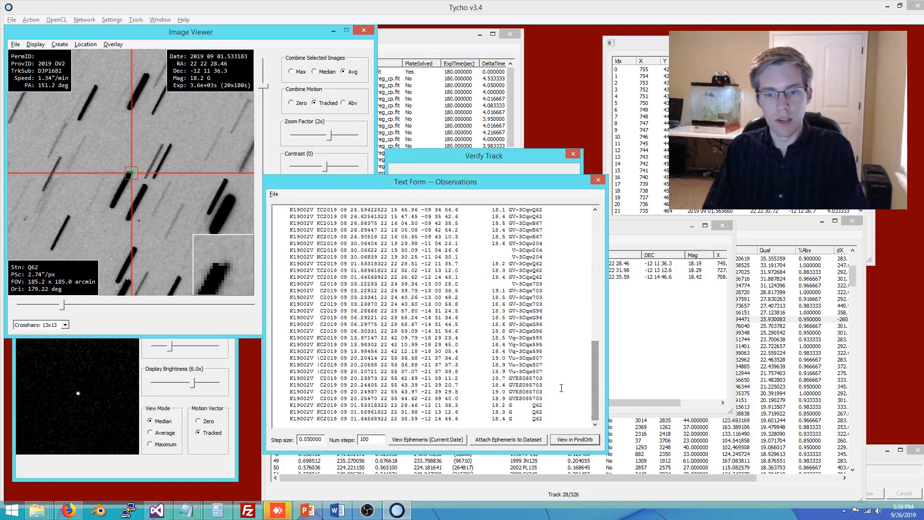
pyautogui.click(551, 401)
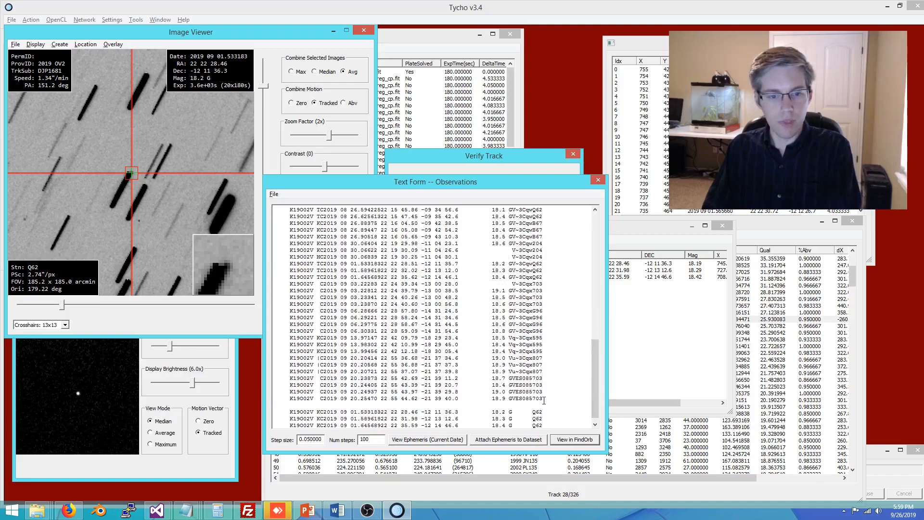
pyautogui.press('Return')
pyautogui.press('Return')
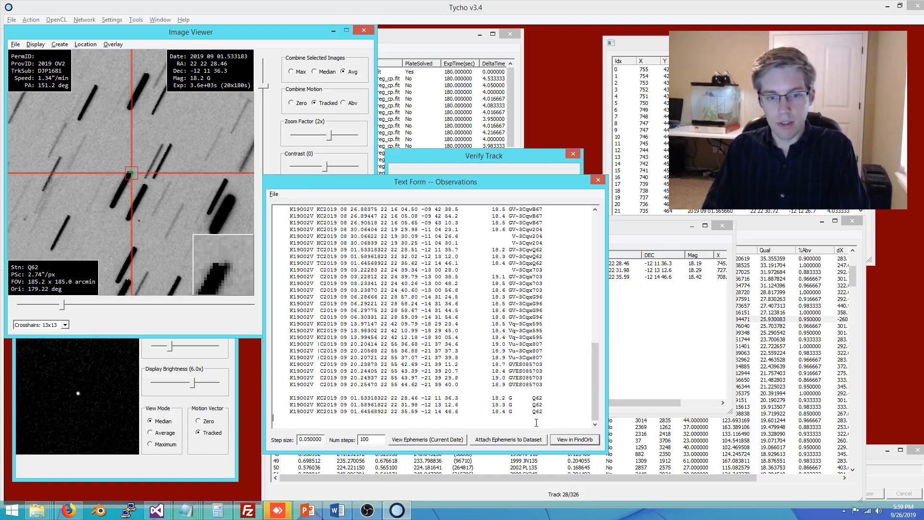
# - View the combined 2019 OV2 observations in FindOrb, check the orbit solution and residuals, and close it
pyautogui.click(575, 440)
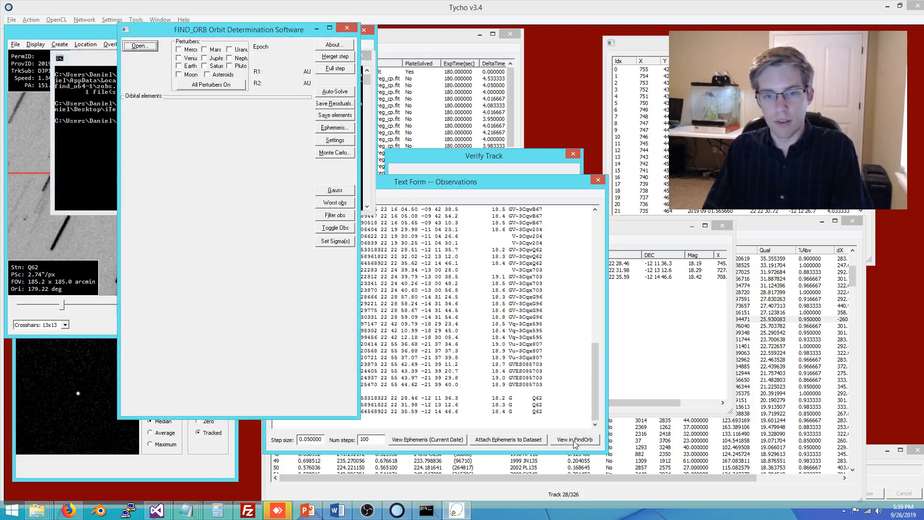
pyautogui.click(502, 281)
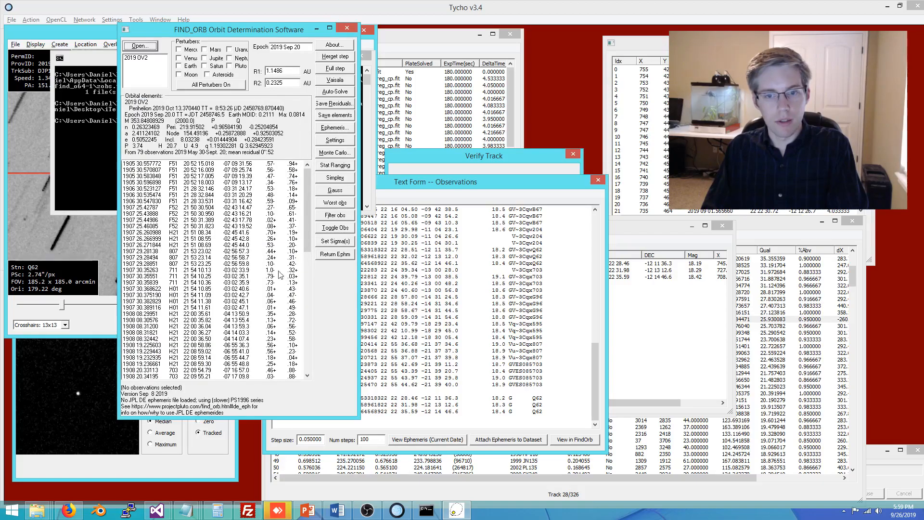
pyautogui.click(347, 29)
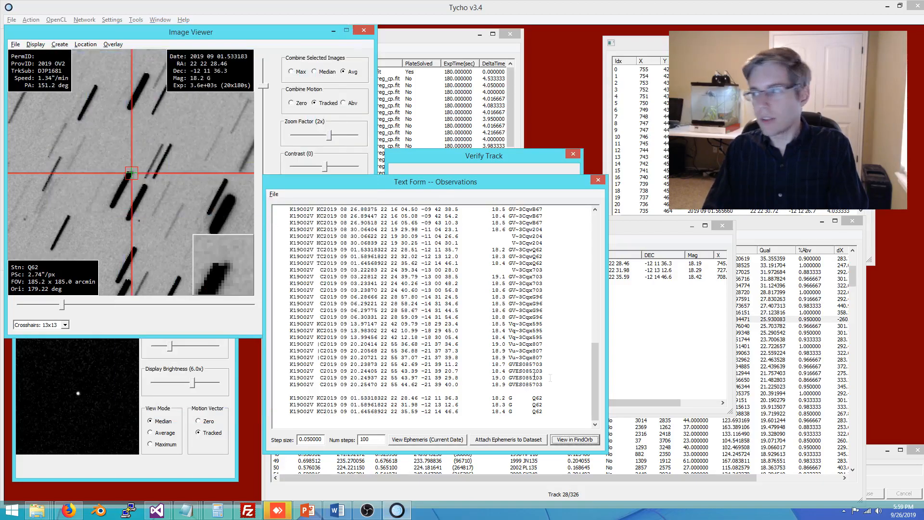
# - Isolate the three existing 2019 09 01 observations from station Q62 with blank lines and delete them from the text form
pyautogui.click(546, 263)
pyautogui.press('Return')
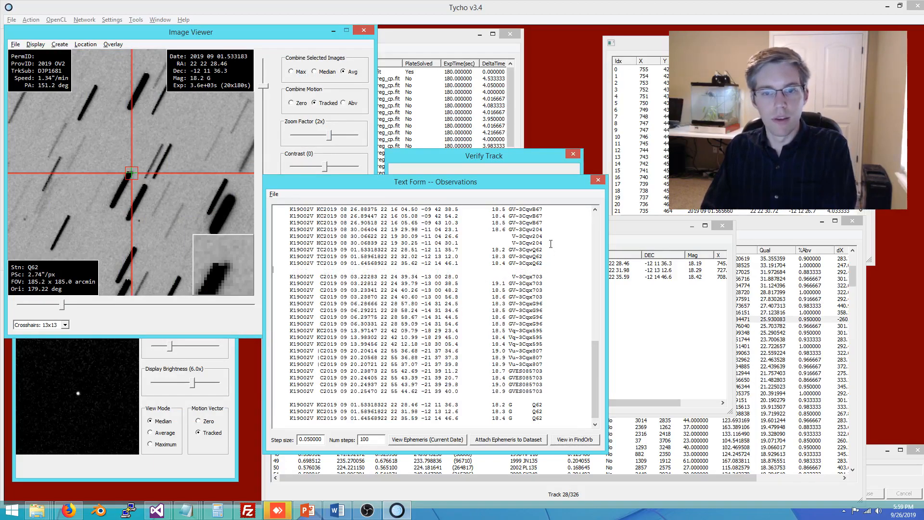
pyautogui.click(551, 243)
pyautogui.press('Return')
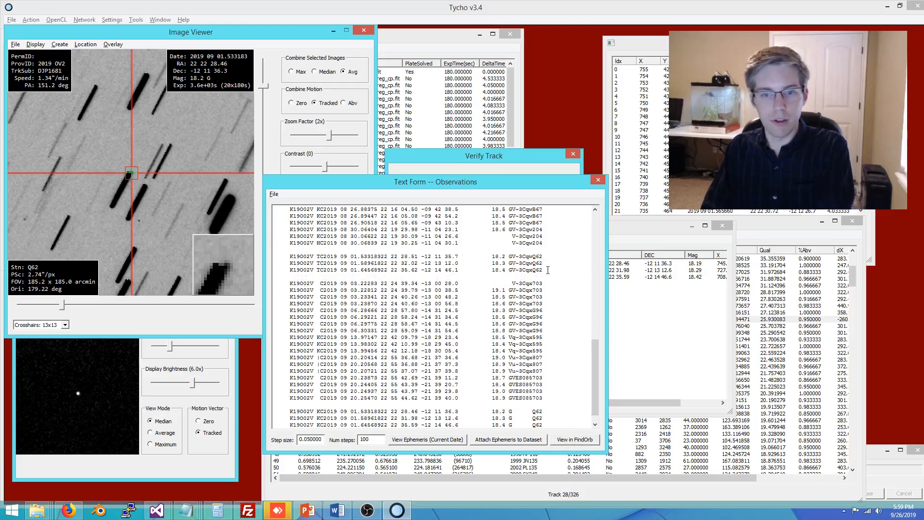
pyautogui.moveTo(548, 270); pyautogui.dragTo(260, 256)
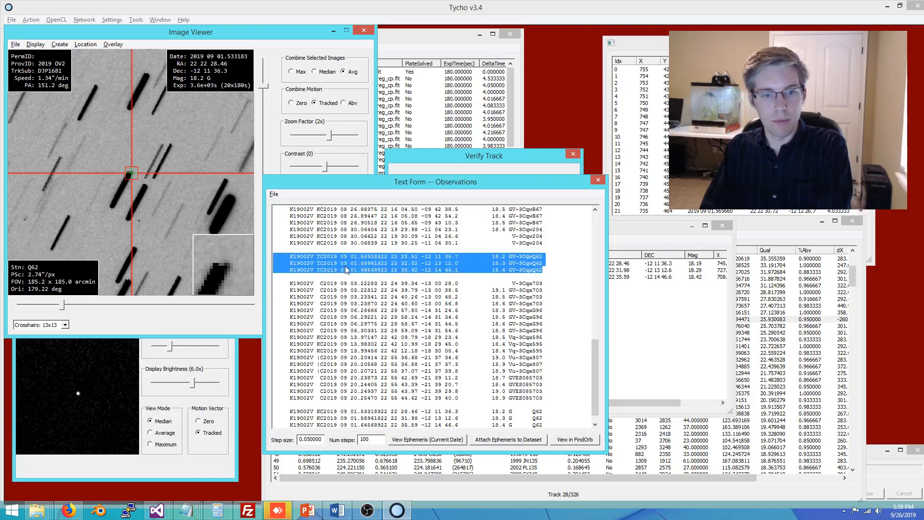
pyautogui.press('BackSpace')
pyautogui.press('BackSpace')
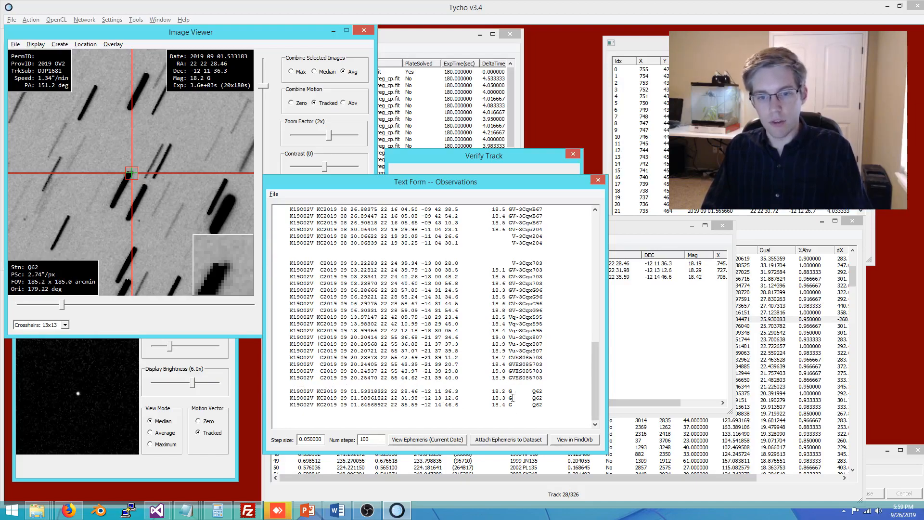
# - View the edited observation list in FindOrb and examine the residuals of the 2019 09 01 observations from station Q62
pyautogui.click(578, 442)
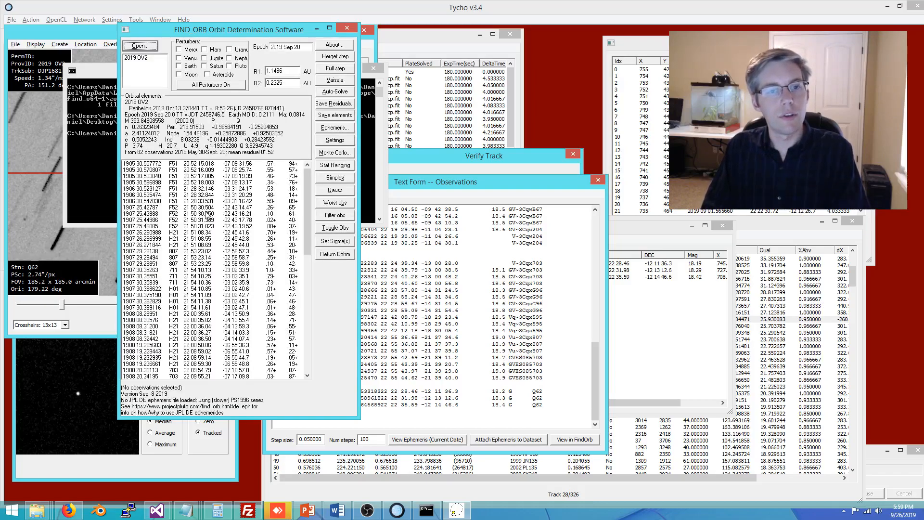
pyautogui.moveTo(305, 233); pyautogui.dragTo(301, 335)
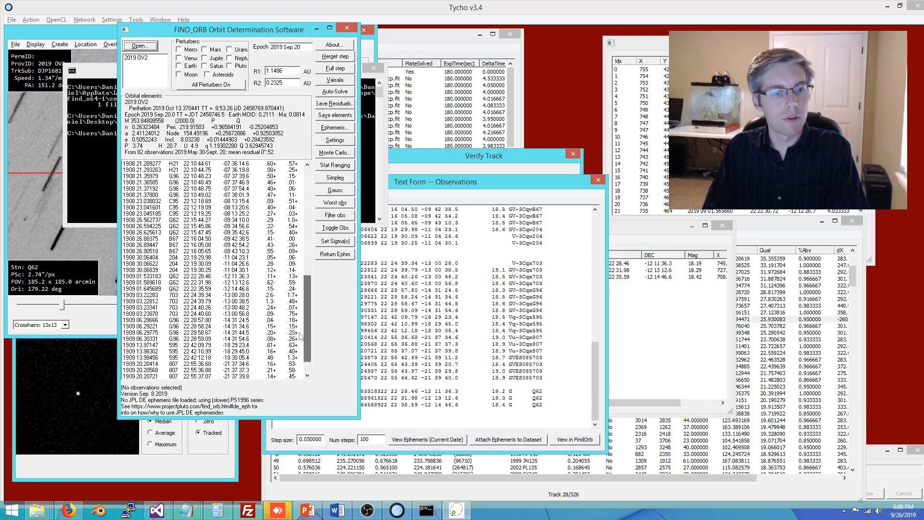
# - Select the three 2019 09 01 observations from station Q62 in FindOrb, compare their residuals with the neighbouring ones, and inspect the first observation's details
pyautogui.moveTo(168, 278); pyautogui.dragTo(198, 289)
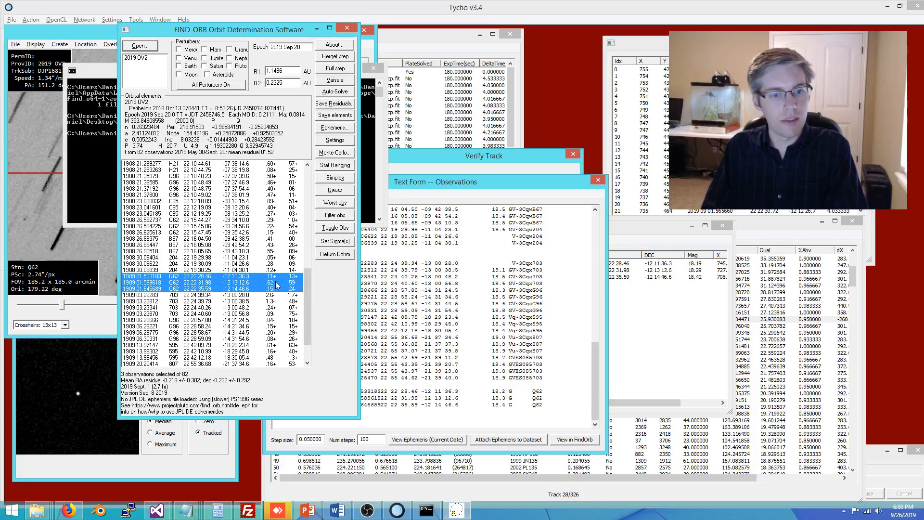
pyautogui.scroll(-2, 305, 298)
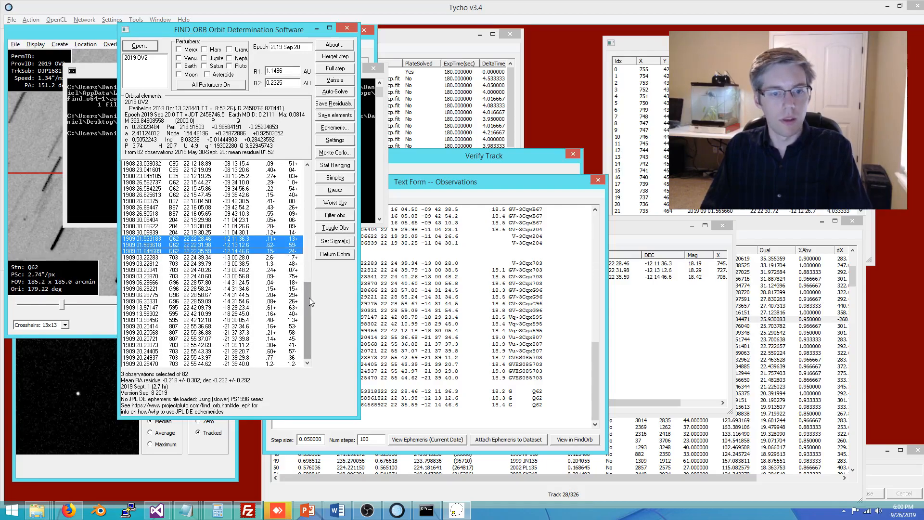
pyautogui.moveTo(309, 297); pyautogui.dragTo(308, 293)
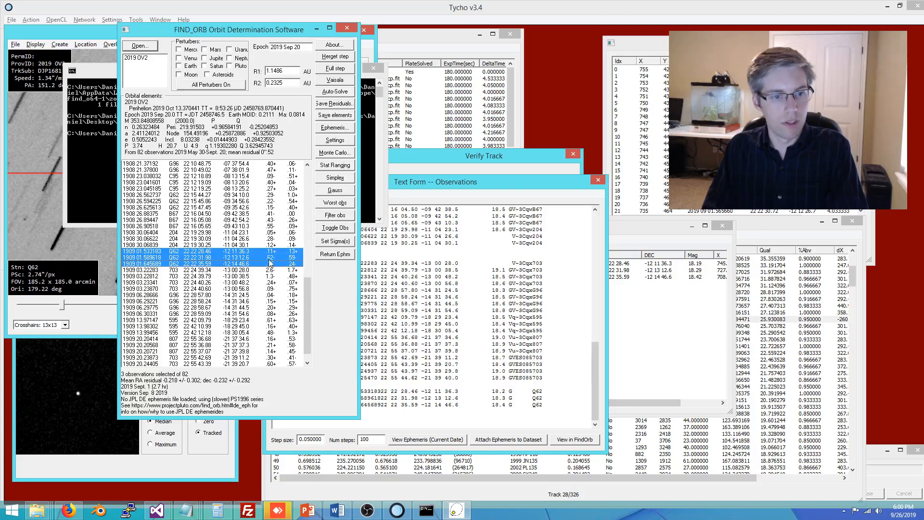
pyautogui.click(269, 263)
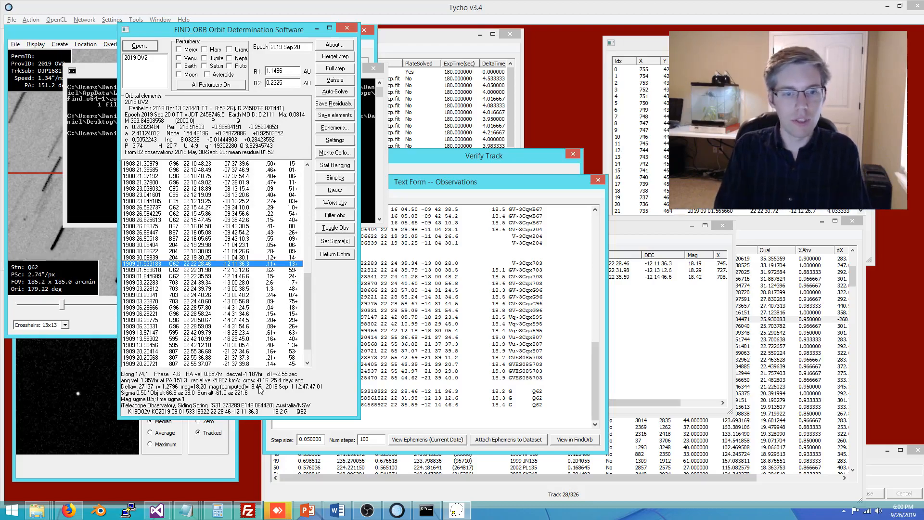
pyautogui.click(788, 220)
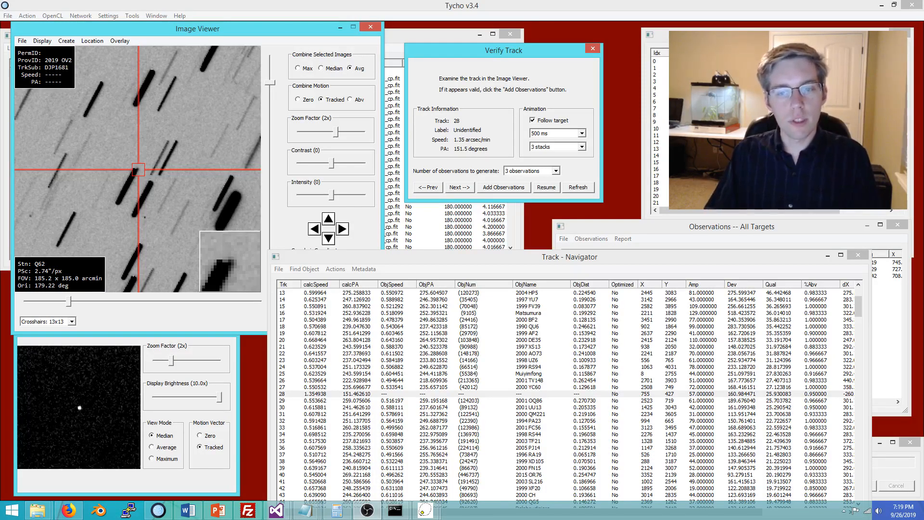
# - Compare the identified track 1 with the unidentified track 28 in the Track Navigator, viewing each track's image and stacked source
pyautogui.click(530, 259)
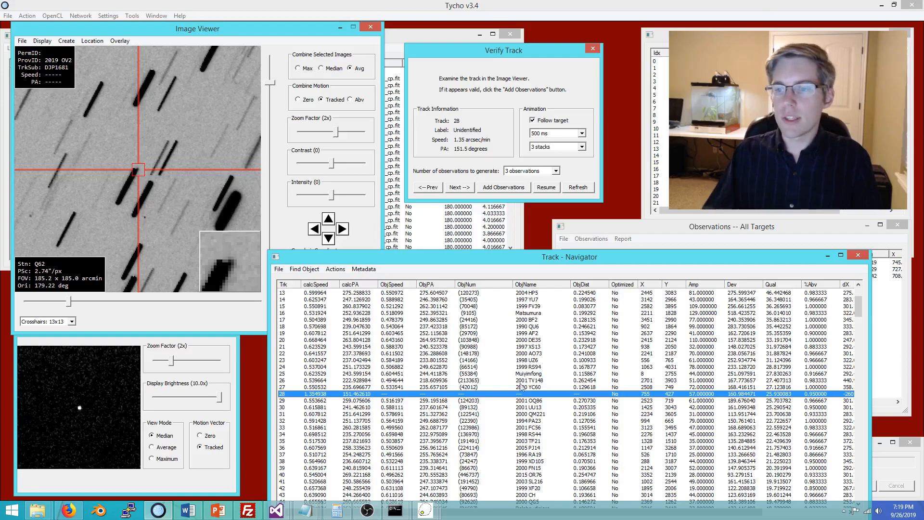
pyautogui.scroll(4, 860, 302)
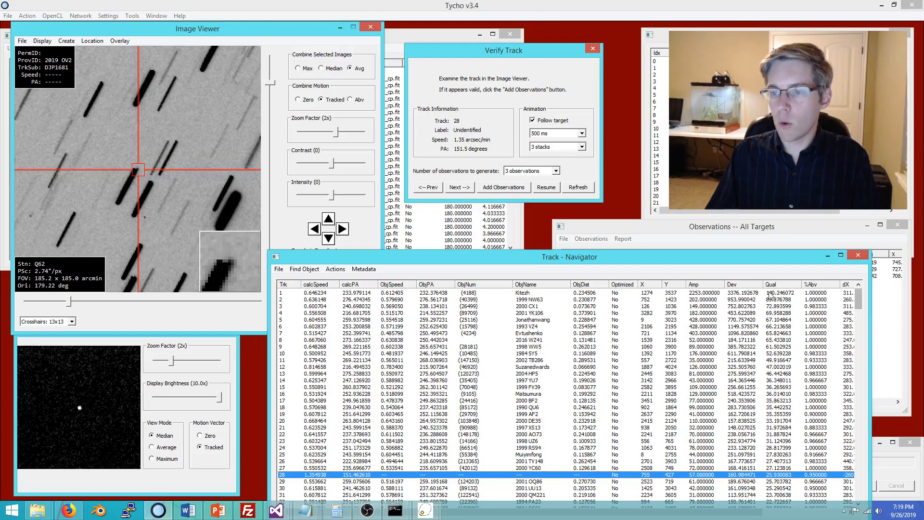
pyautogui.click(388, 293)
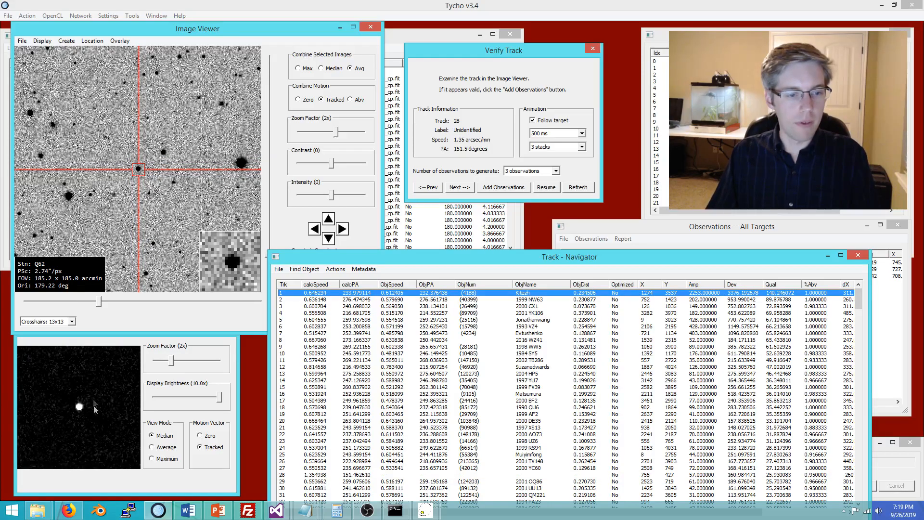
pyautogui.click(304, 477)
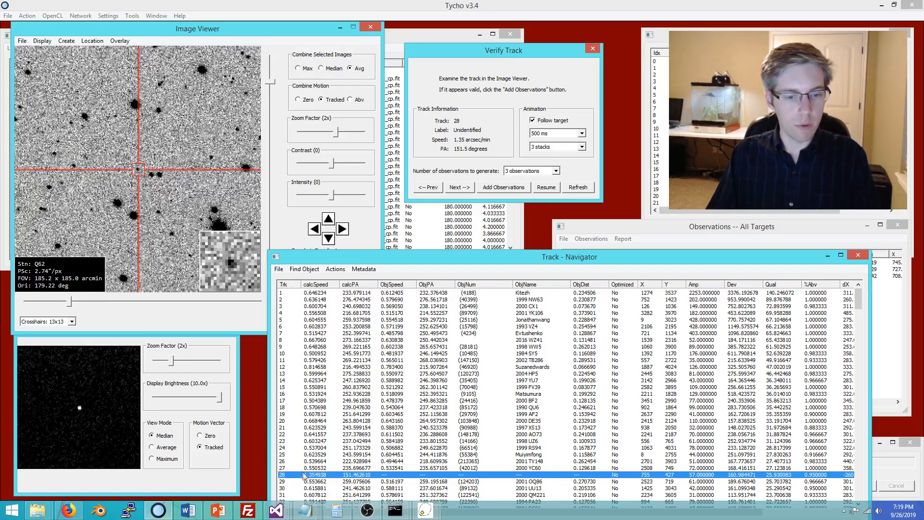
# - Look through the track list below track 28 for the next unidentified track and display track 80
pyautogui.scroll(-2, 549, 399)
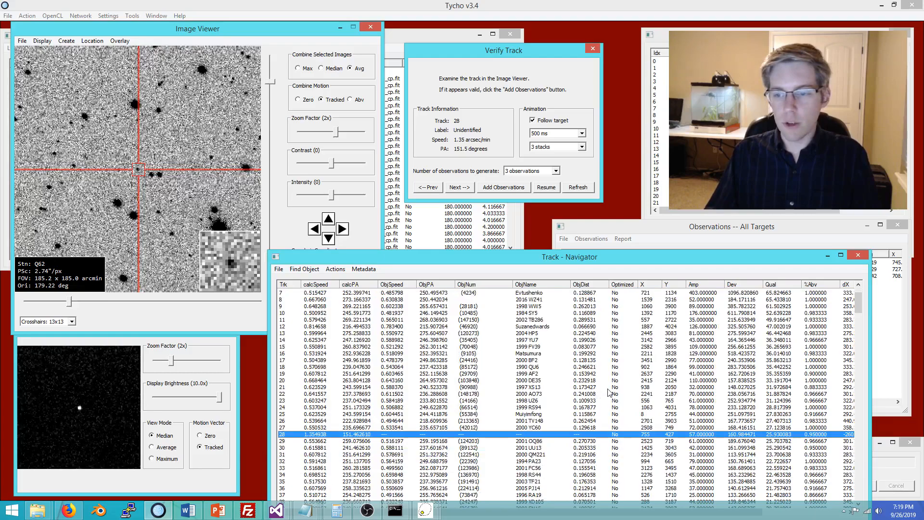
pyautogui.scroll(-2, 610, 386)
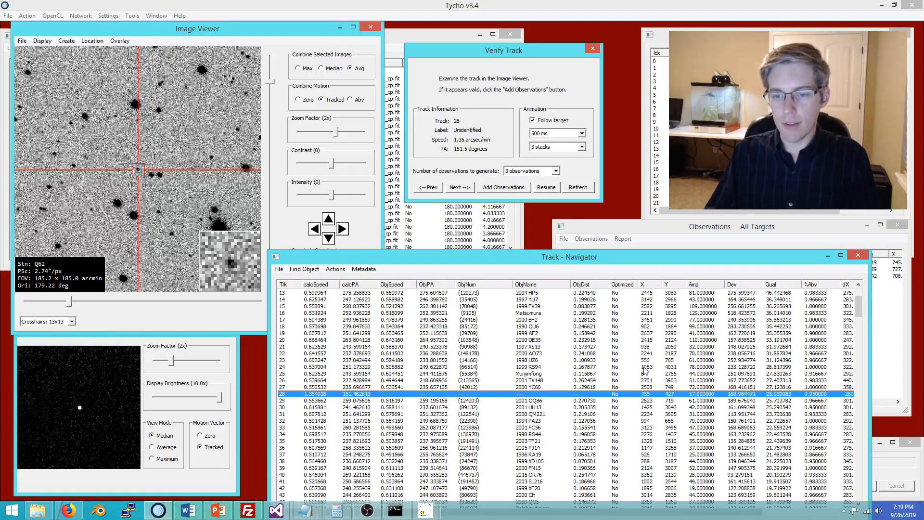
pyautogui.scroll(-3, 630, 416)
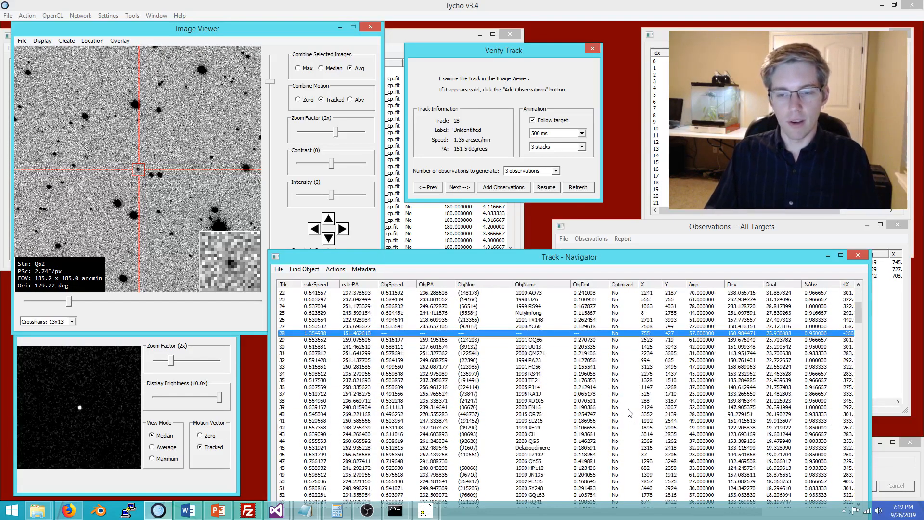
pyautogui.scroll(-2, 626, 412)
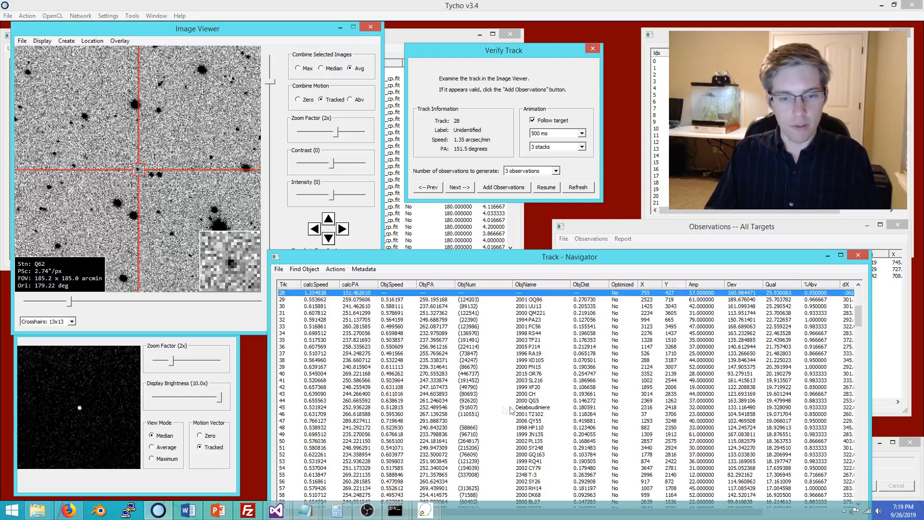
pyautogui.scroll(-4, 560, 404)
pyautogui.moveTo(526, 262); pyautogui.dragTo(524, 243)
pyautogui.scroll(-2, 522, 337)
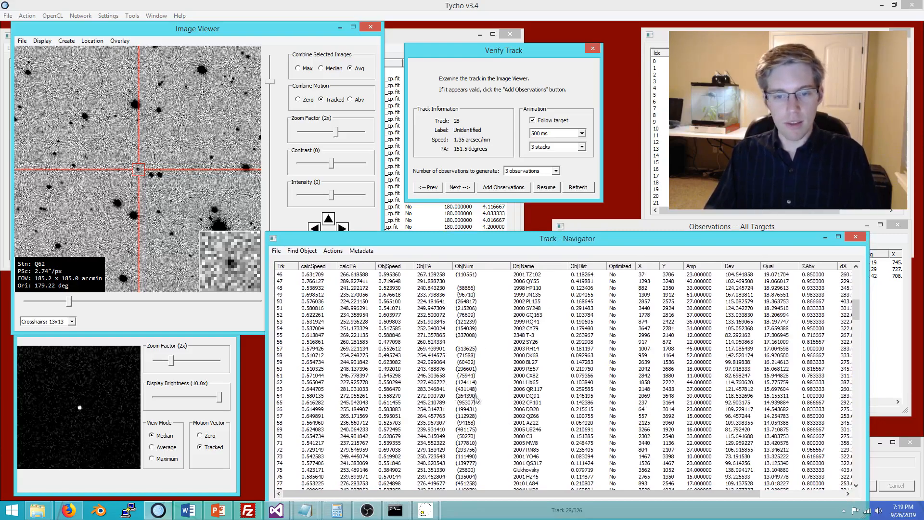
pyautogui.scroll(-3, 533, 402)
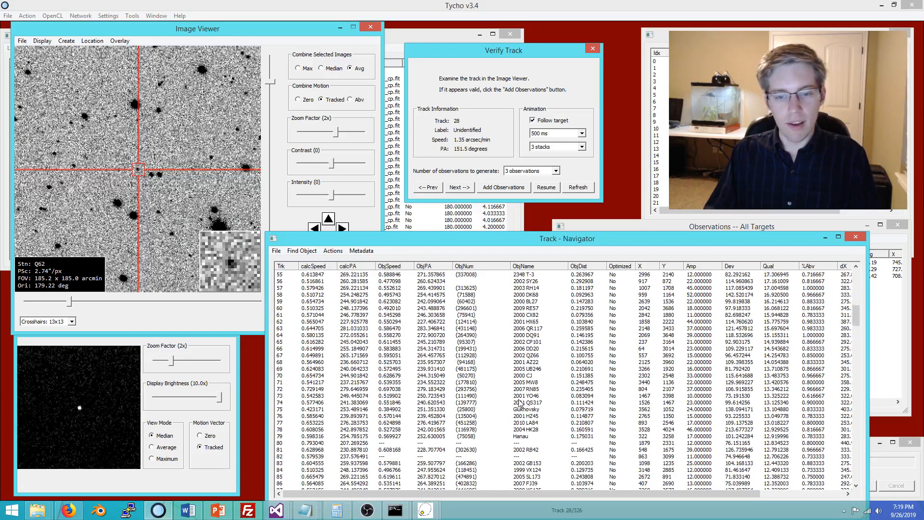
pyautogui.scroll(-1, 520, 403)
pyautogui.click(284, 424)
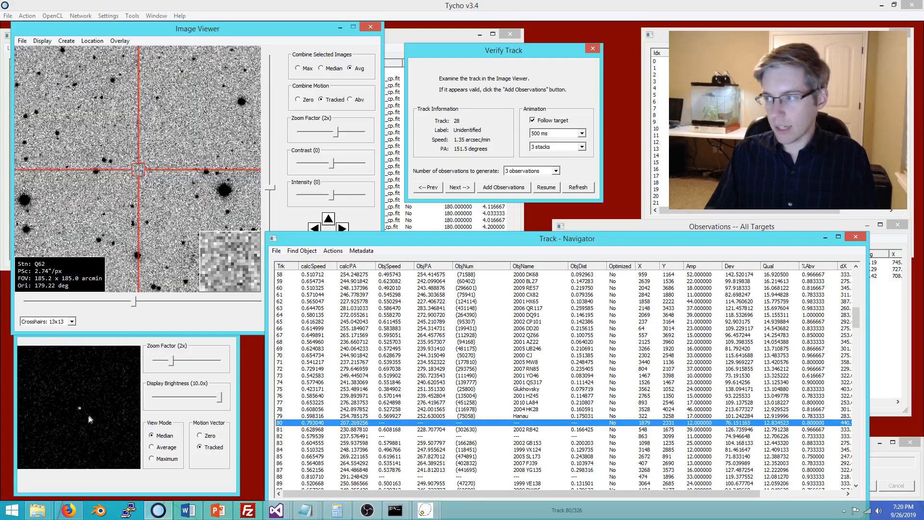
# - Verify track 80 in the animated image stacks and add three observations for it under tracklet ID DJP1707
pyautogui.rightClick(339, 425)
pyautogui.click(361, 448)
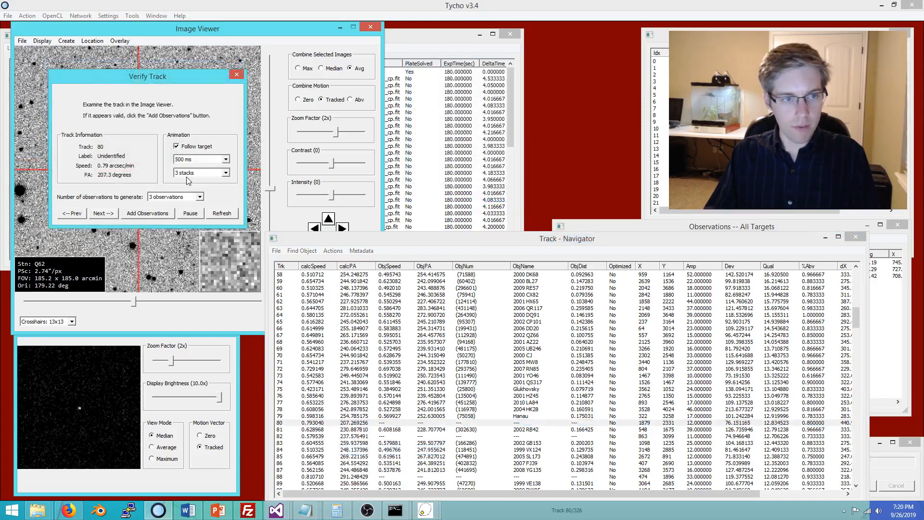
pyautogui.moveTo(141, 75); pyautogui.dragTo(442, 75)
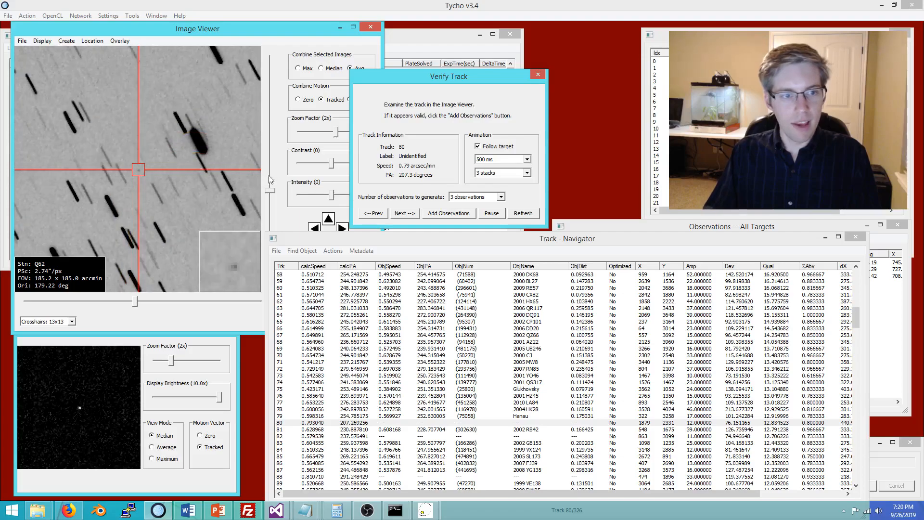
pyautogui.click(437, 214)
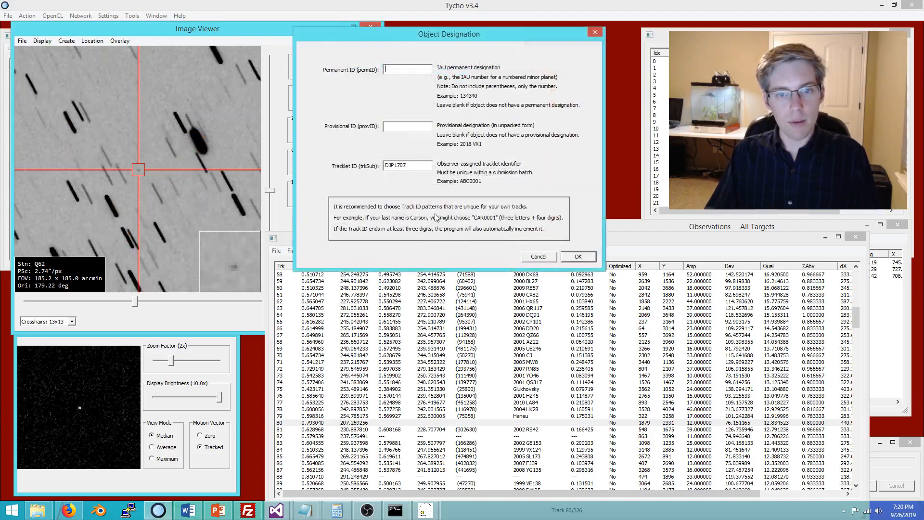
pyautogui.click(577, 258)
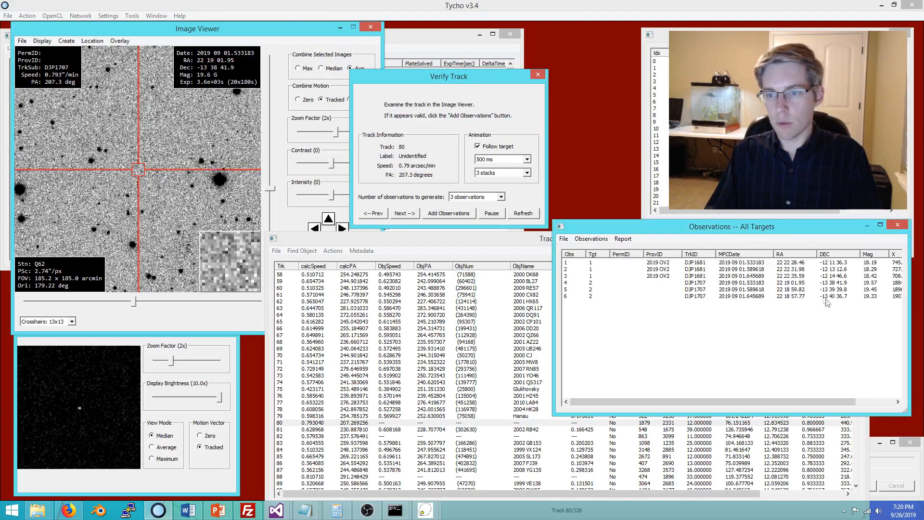
# - Open the three DJP1707 observations in text form and copy all their lines
pyautogui.click(702, 297)
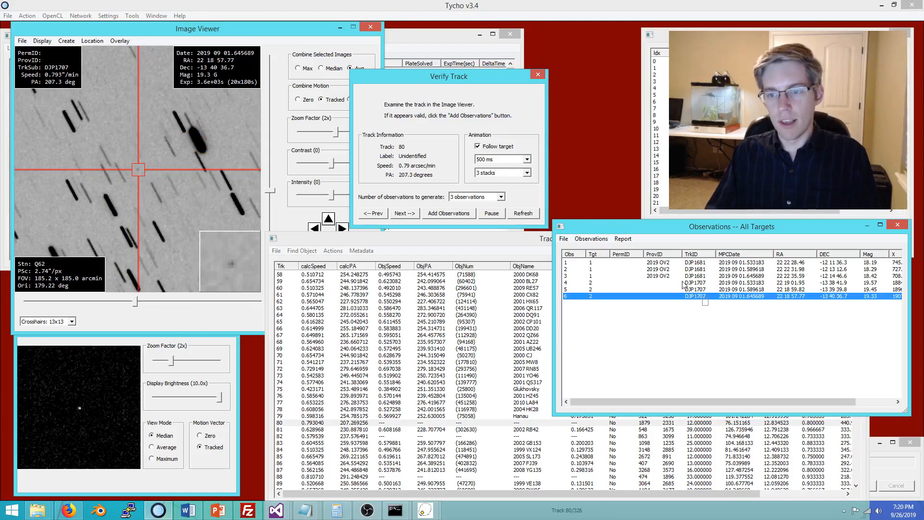
pyautogui.keyDown('shift'); pyautogui.click(683, 284); pyautogui.keyUp('shift')
pyautogui.rightClick(684, 284)
pyautogui.click(697, 290)
pyautogui.hotkey('ctrl', 'a')
pyautogui.hotkey('ctrl', 'c')
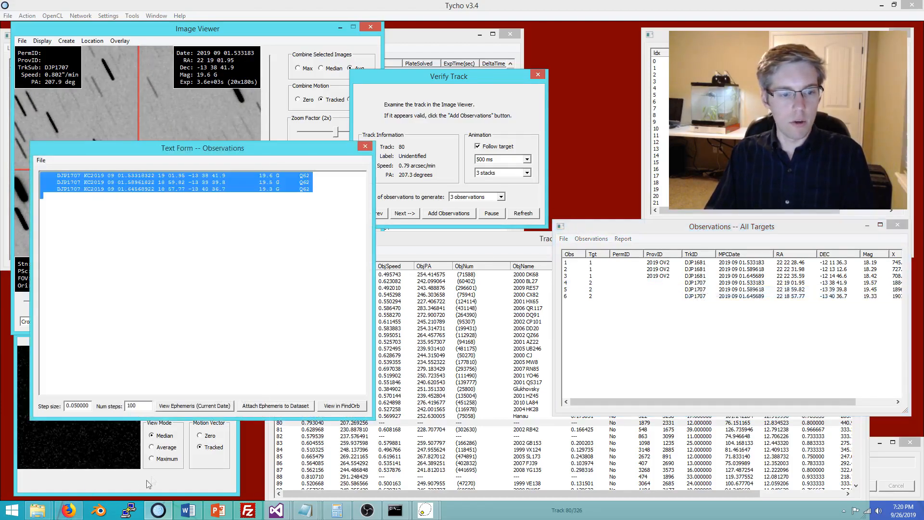
# - Switch to Firefox, replace the observations in the MPChecker form with the copied DJP1707 lines, and produce the list of known minor planets
pyautogui.click(68, 510)
pyautogui.hotkey('alt', 'Left')
pyautogui.click(384, 394)
pyautogui.hotkey('ctrl', 'a')
pyautogui.hotkey('ctrl', 'v')
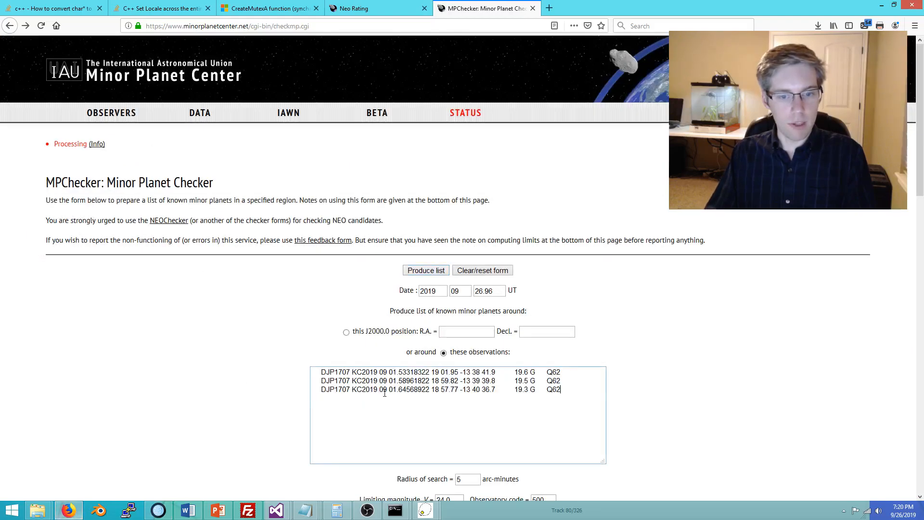
pyautogui.click(424, 270)
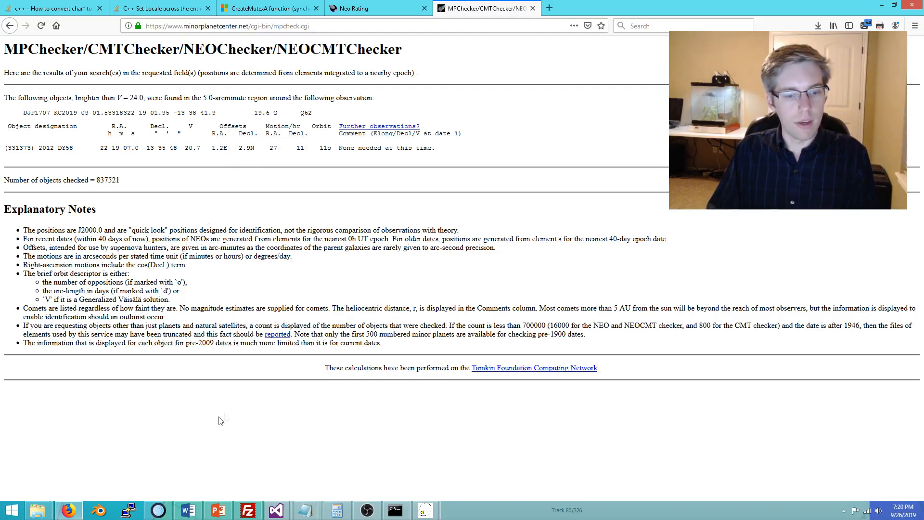
# - Return to Tycho, close the text form, and review track 80 alongside its DJP1707 entries in the observations list
pyautogui.hotkey('alt', 'Tab')
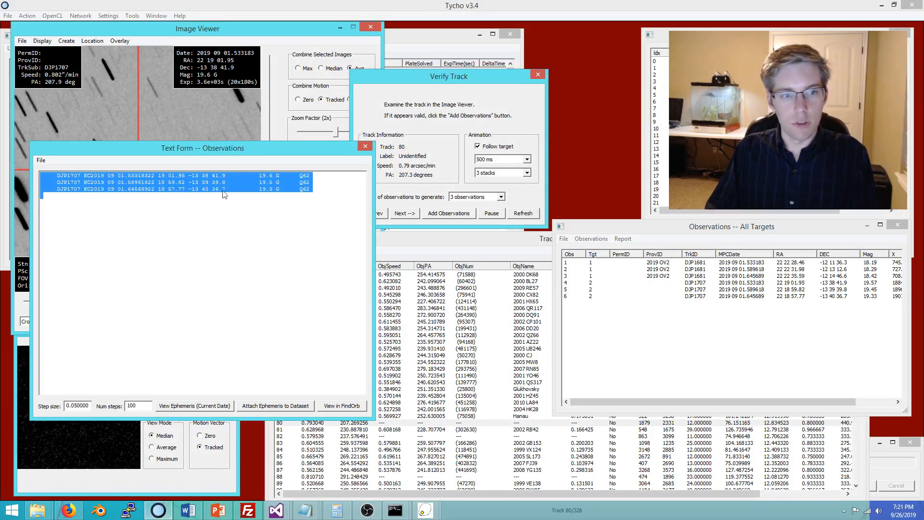
pyautogui.click(365, 147)
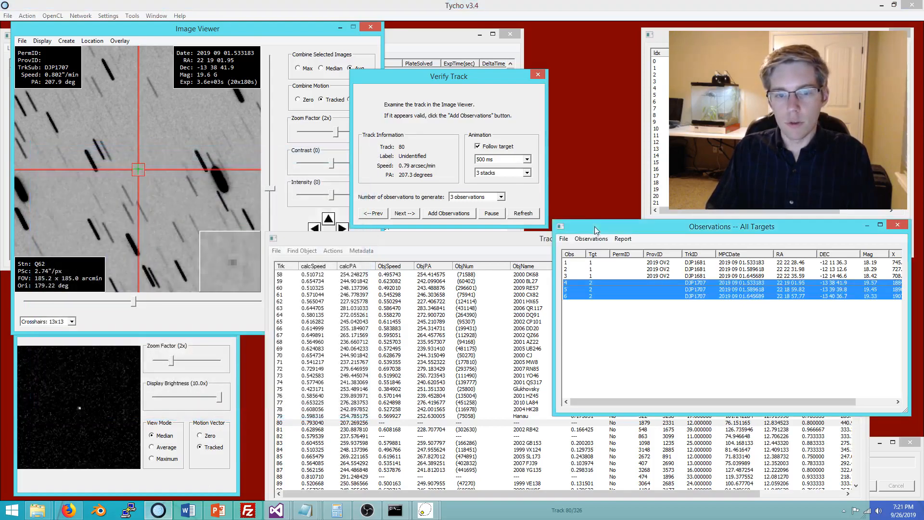
pyautogui.moveTo(594, 227); pyautogui.dragTo(588, 228)
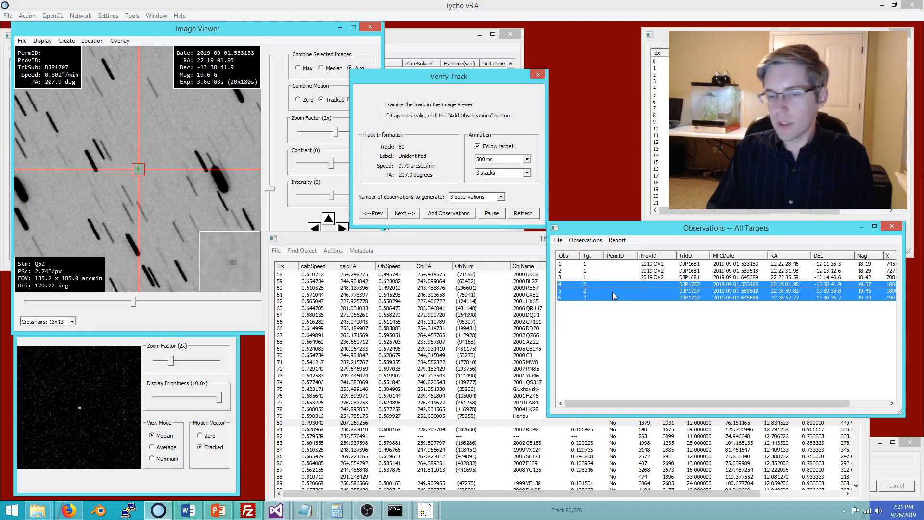
pyautogui.click(281, 422)
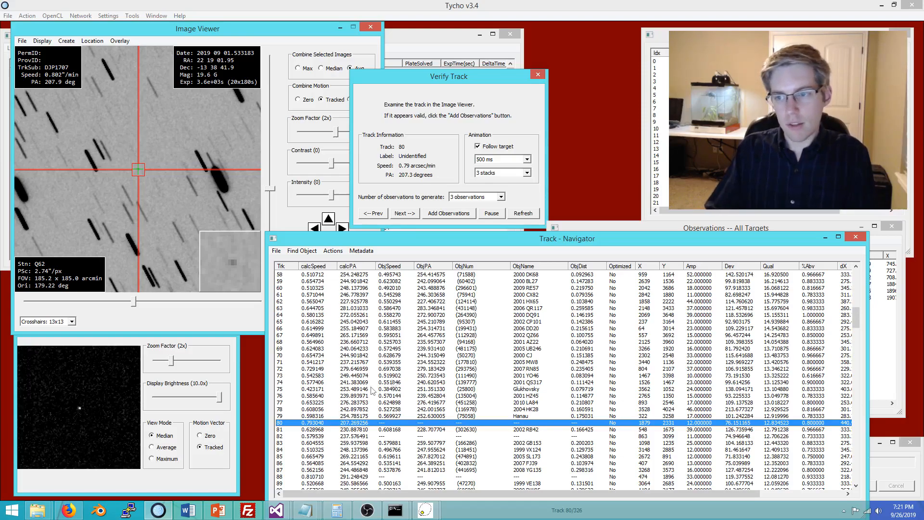
pyautogui.click(889, 358)
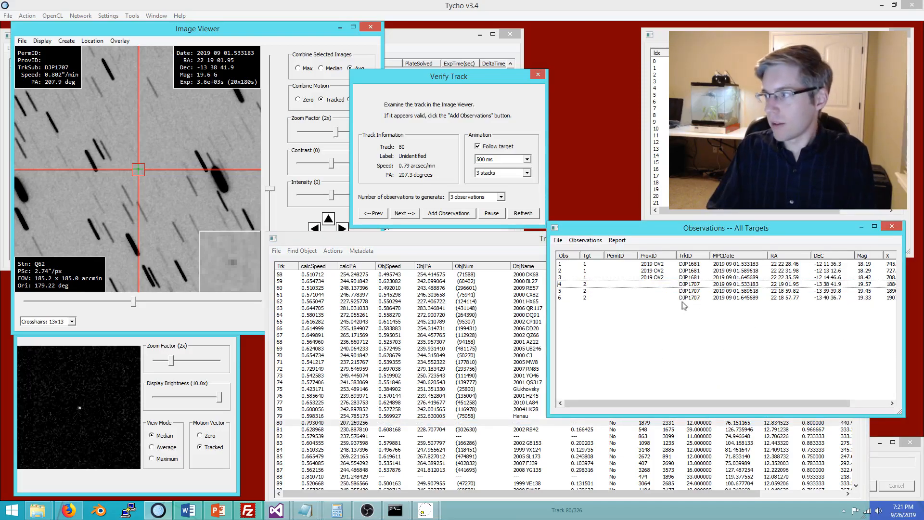
# - Display unidentified tracks 82 and 88 in turn and examine their images and stacked sources
pyautogui.click(284, 439)
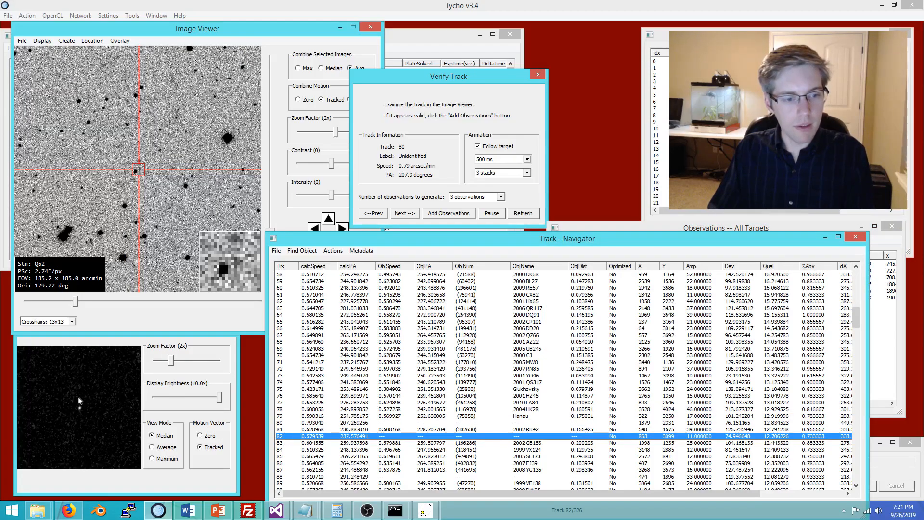
pyautogui.scroll(-4, 387, 436)
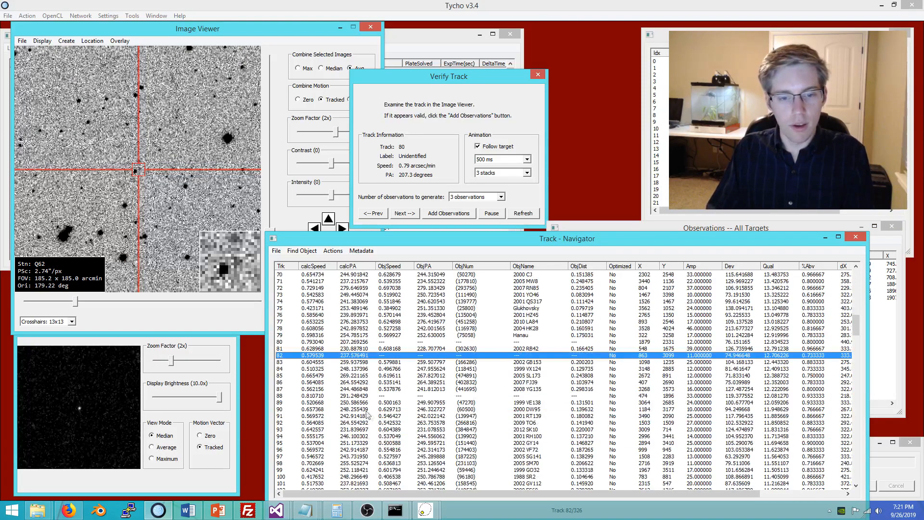
pyautogui.click(312, 395)
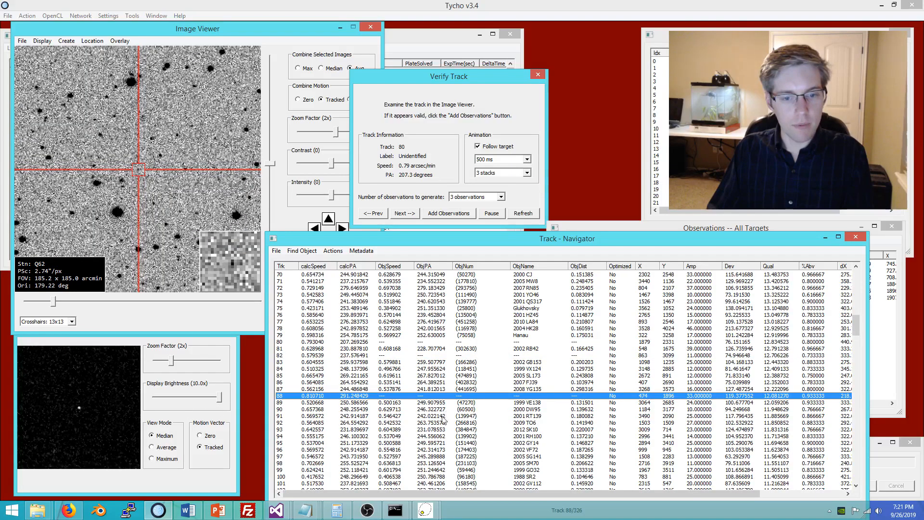
# - Find unidentified track 111 in the track list, examine its stacked source, and open it for verification
pyautogui.scroll(-7, 444, 418)
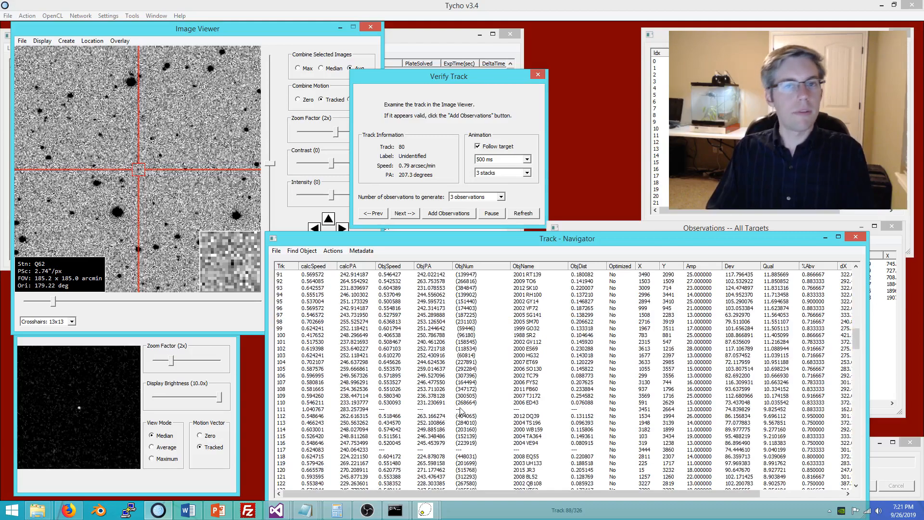
pyautogui.click(290, 409)
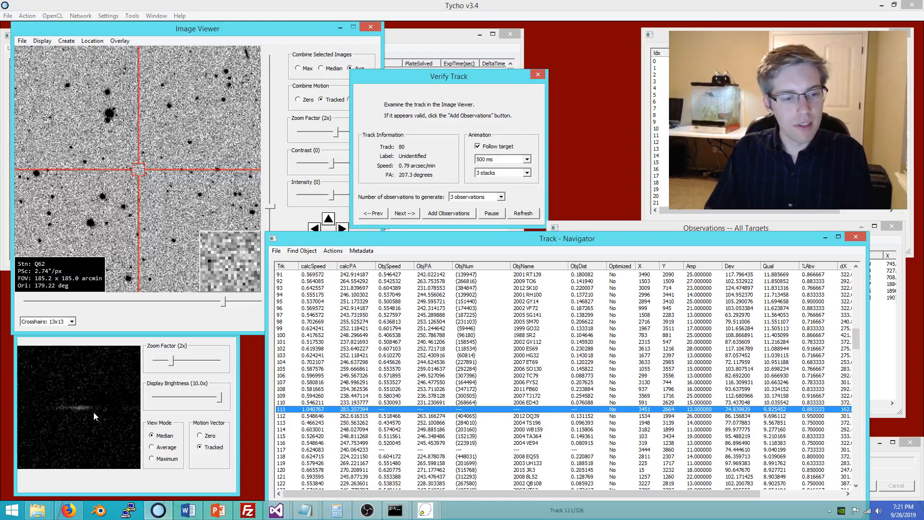
pyautogui.rightClick(295, 413)
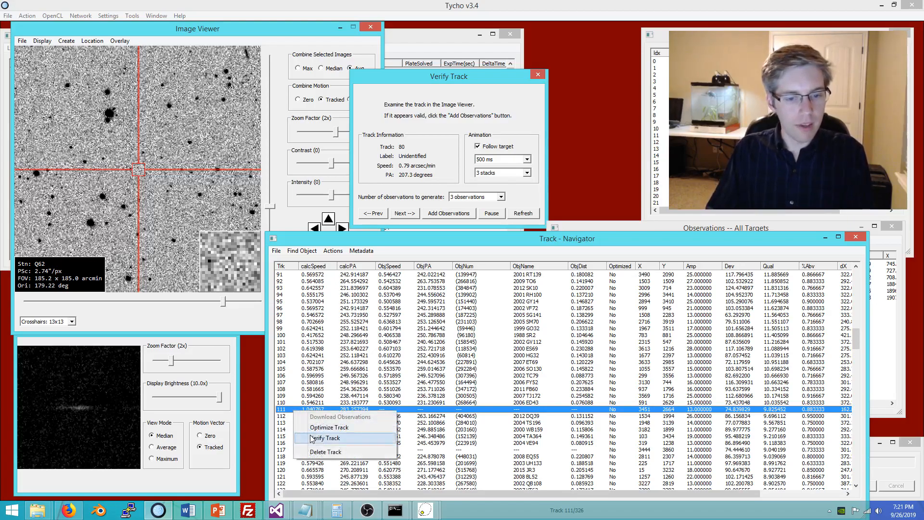
pyautogui.click(320, 437)
pyautogui.moveTo(123, 77); pyautogui.dragTo(439, 80)
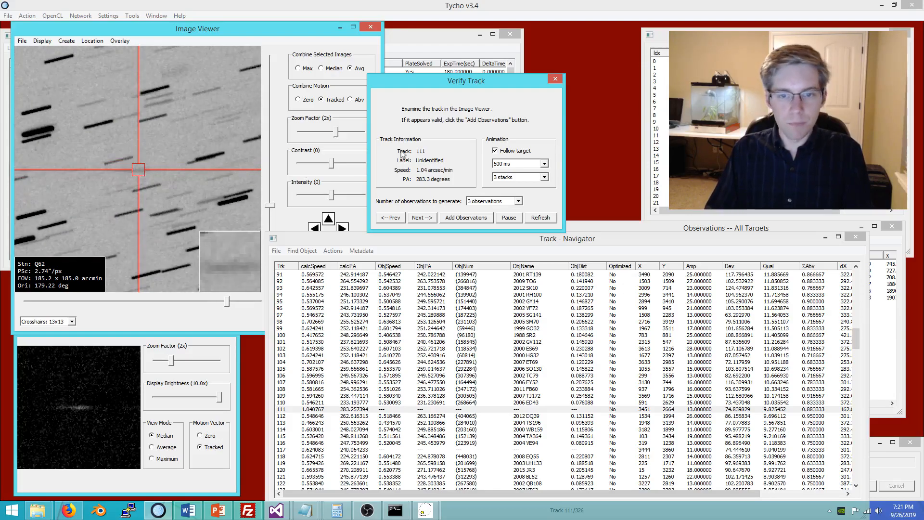
# - Bring up track 111's positions list and step forward and back through its frames to examine the individual images
pyautogui.moveTo(737, 39); pyautogui.dragTo(736, 258)
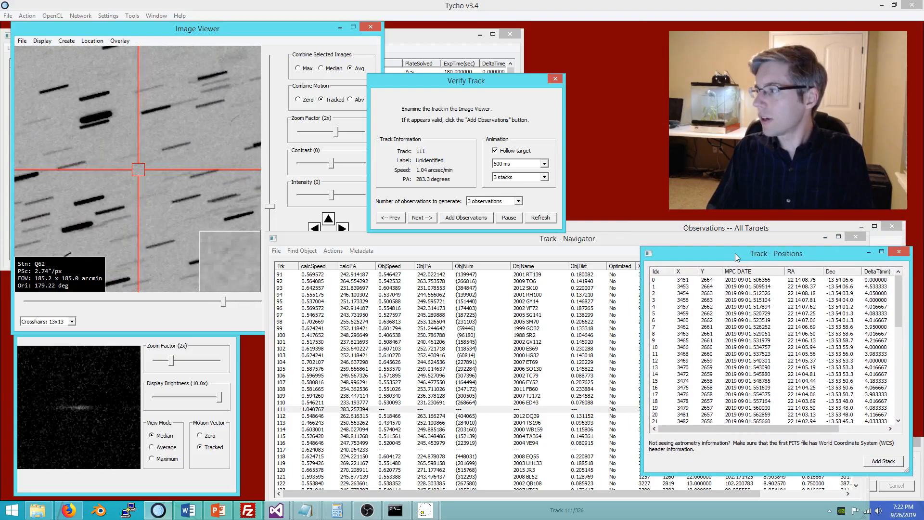
pyautogui.click(683, 281)
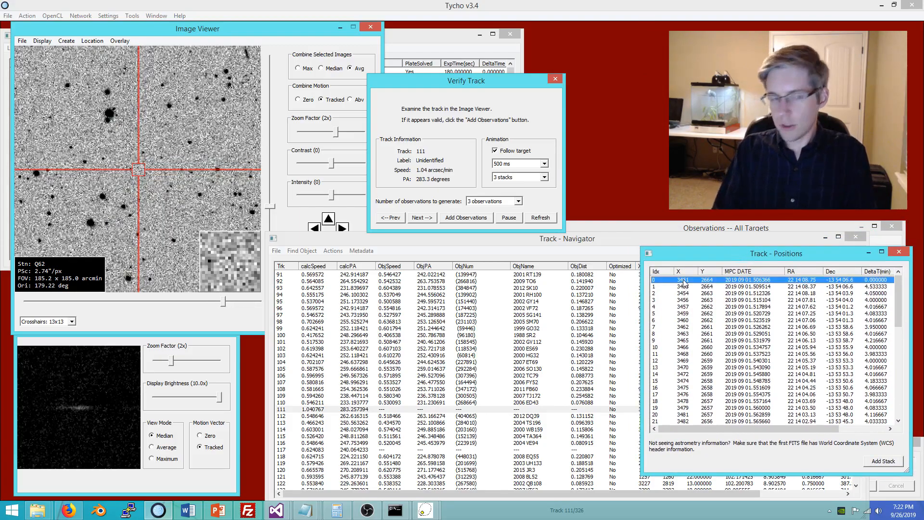
pyautogui.press('Down')
pyautogui.press('Down')
pyautogui.press('Down')
pyautogui.press('Down')
pyautogui.press('Down')
pyautogui.press('Down')
pyautogui.press('Down')
pyautogui.press('Down')
pyautogui.press('Down')
pyautogui.press('Down')
pyautogui.press('Down')
pyautogui.press('Down')
pyautogui.press('Down')
pyautogui.press('Down')
pyautogui.press('Down')
pyautogui.press('Down')
pyautogui.press('Down')
pyautogui.press('Down')
pyautogui.press('Down')
pyautogui.press('Down')
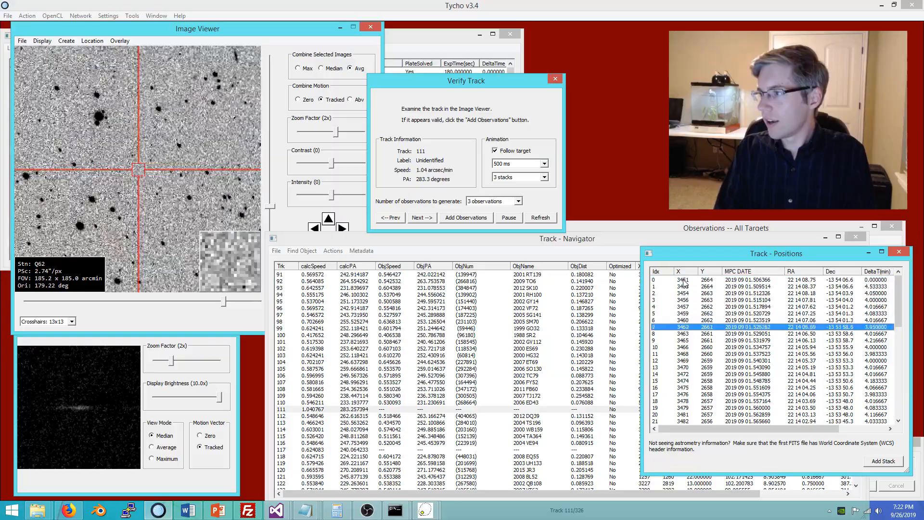
pyautogui.press('Down')
pyautogui.press('Down')
pyautogui.press('Down')
pyautogui.press('Down')
pyautogui.press('Down')
pyautogui.press('Down')
pyautogui.press('Down')
pyautogui.press('Down')
pyautogui.press('Down')
pyautogui.press('Down')
pyautogui.press('Down')
pyautogui.press('Down')
pyautogui.press('Down')
pyautogui.press('Down')
pyautogui.press('Down')
pyautogui.press('Down')
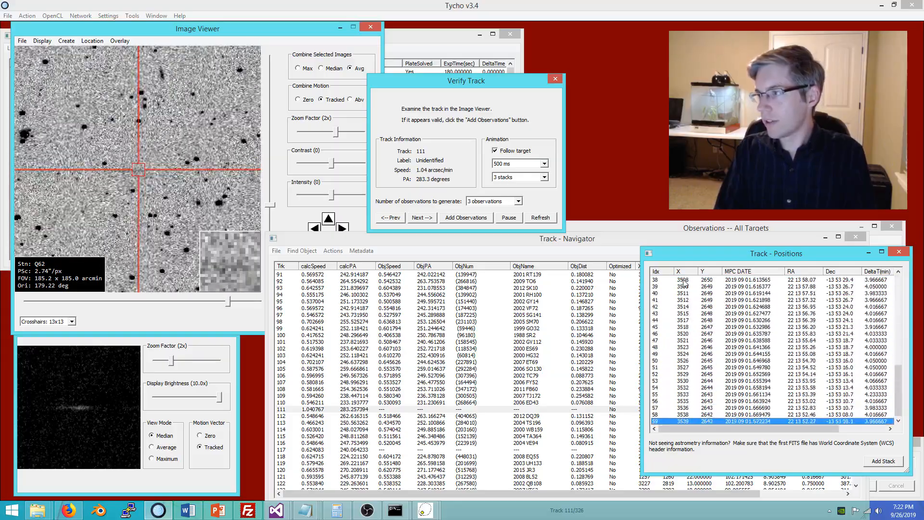
pyautogui.press('Up')
pyautogui.press('Up')
pyautogui.press('Up')
pyautogui.press('Up')
pyautogui.press('Up')
pyautogui.press('Up')
pyautogui.press('Up')
pyautogui.press('Up')
pyautogui.press('Up')
pyautogui.press('Up')
pyautogui.press('Up')
pyautogui.press('Up')
pyautogui.press('Up')
pyautogui.press('Up')
pyautogui.press('Up')
pyautogui.press('Up')
pyautogui.press('Up')
pyautogui.press('Up')
pyautogui.press('Up')
pyautogui.press('Up')
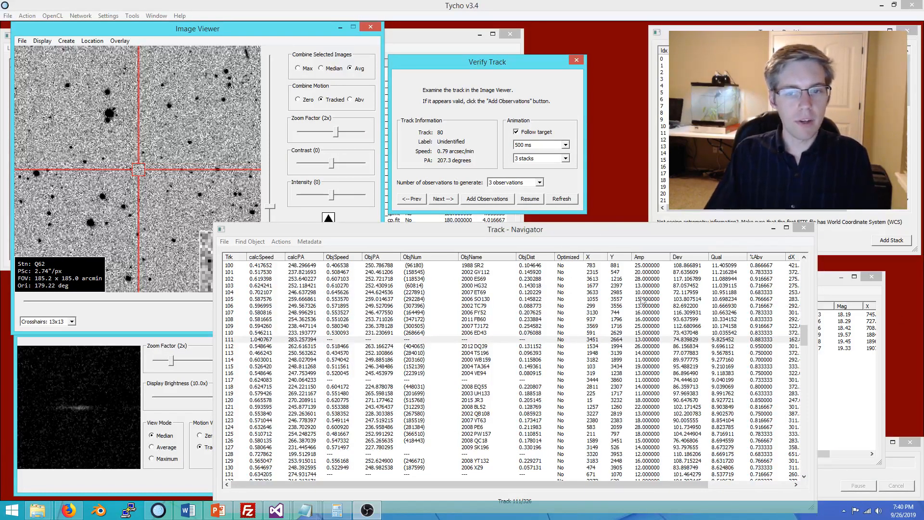
# - Find unidentified track 149 further down the track list, display its stacked source, and open it for verification
pyautogui.click(505, 232)
pyautogui.scroll(-6, 378, 337)
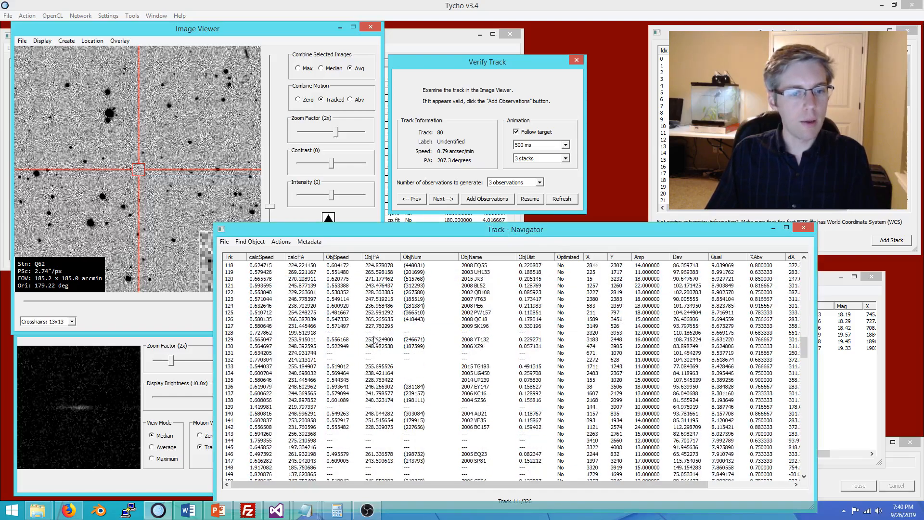
pyautogui.scroll(-2, 286, 407)
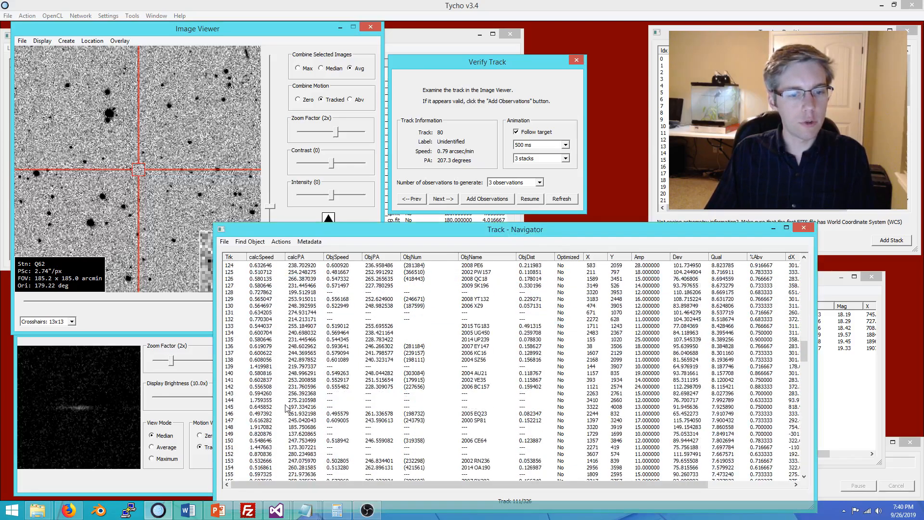
pyautogui.click(230, 436)
pyautogui.scroll(-3, 238, 433)
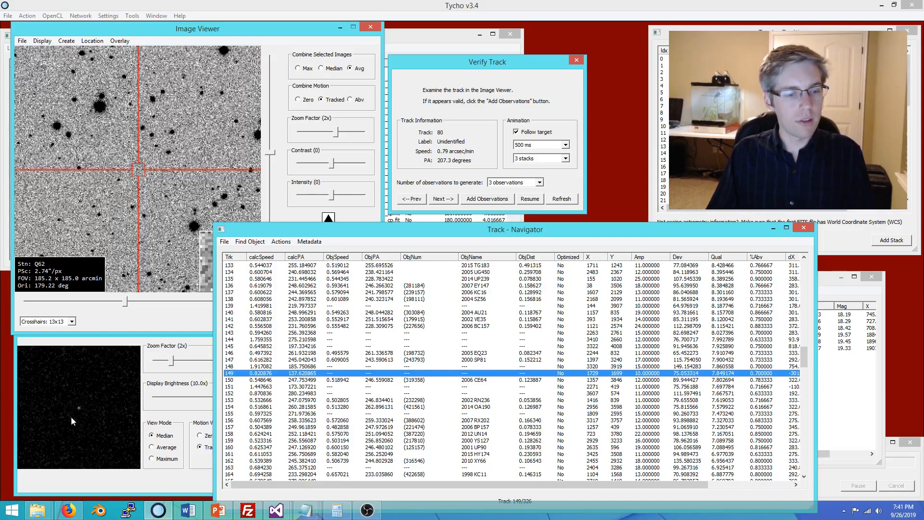
pyautogui.rightClick(254, 374)
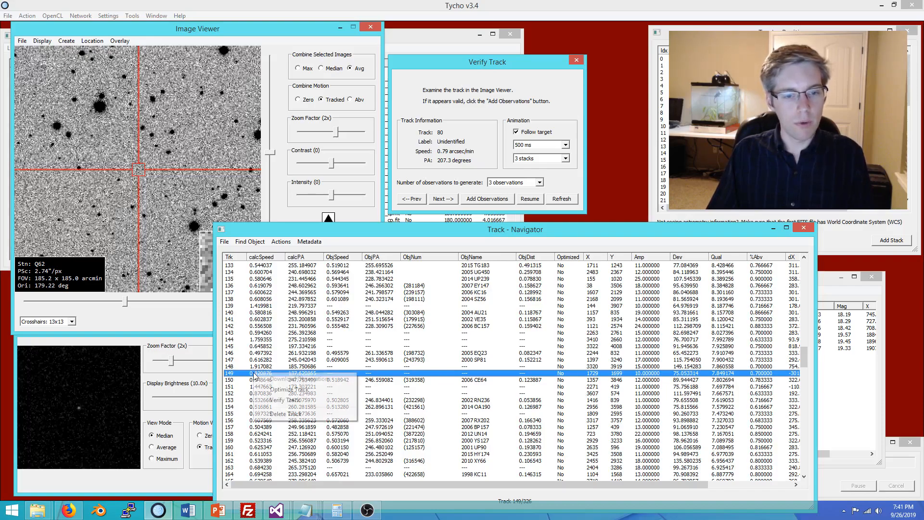
pyautogui.click(274, 402)
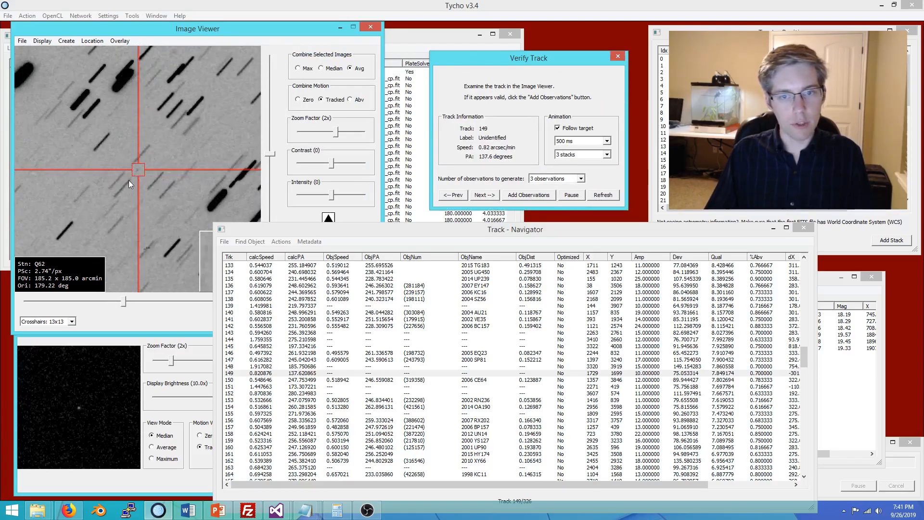
# - Add three observations for track 149 and bring the list of all observations into view
pyautogui.moveTo(509, 71); pyautogui.dragTo(485, 72)
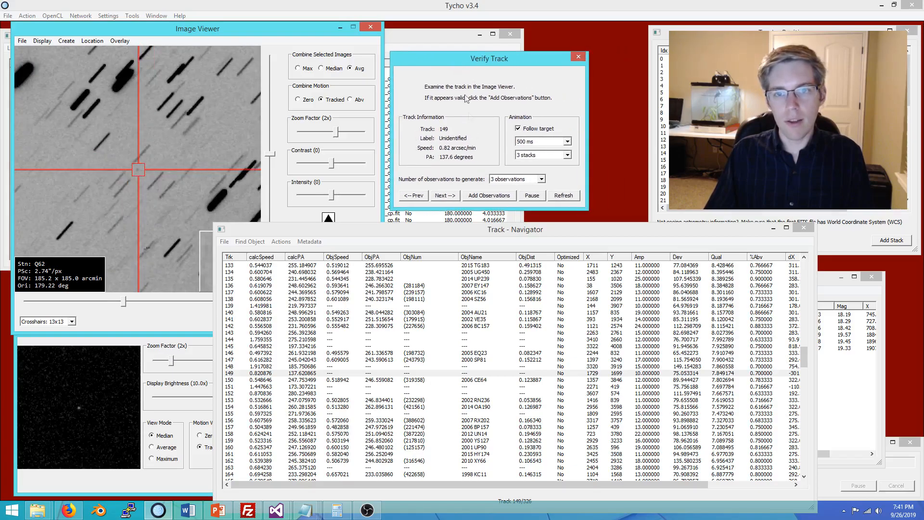
pyautogui.click(487, 195)
pyautogui.click(609, 240)
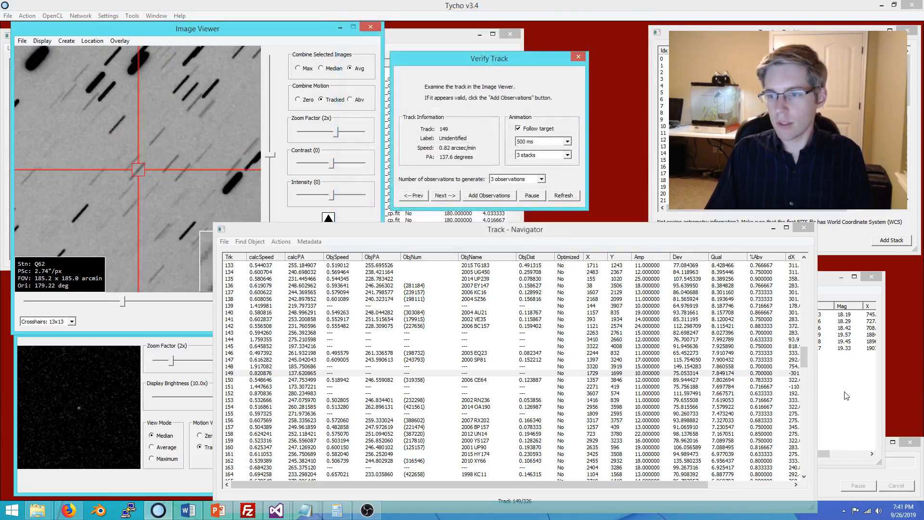
pyautogui.moveTo(730, 279); pyautogui.dragTo(699, 247)
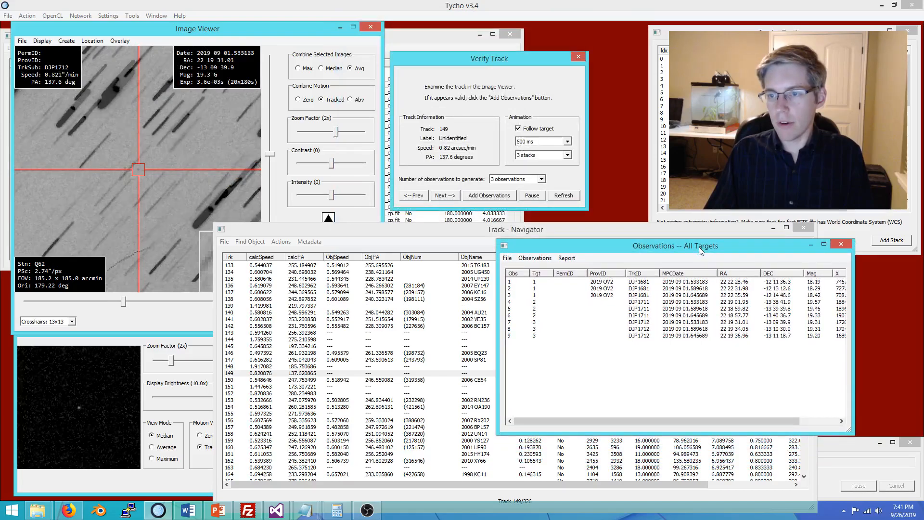
# - Open the three DJP1712 observations in text form and copy all their lines
pyautogui.click(645, 335)
pyautogui.keyDown('shift'); pyautogui.click(644, 322); pyautogui.keyUp('shift')
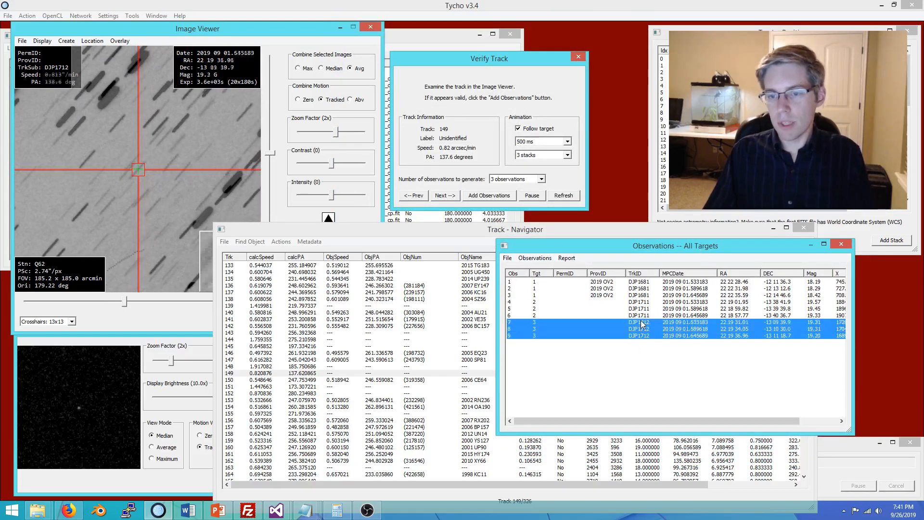
pyautogui.rightClick(643, 321)
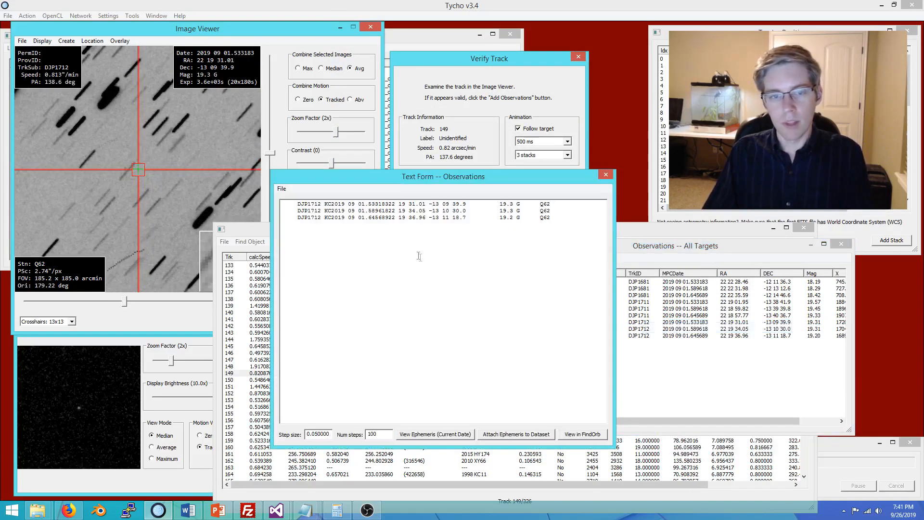
pyautogui.hotkey('ctrl', 'a')
pyautogui.hotkey('ctrl', 'c')
# - Switch to Firefox, run MPChecker on the copied DJP1712 lines, and examine the closest object's designation and comment
pyautogui.click(67, 509)
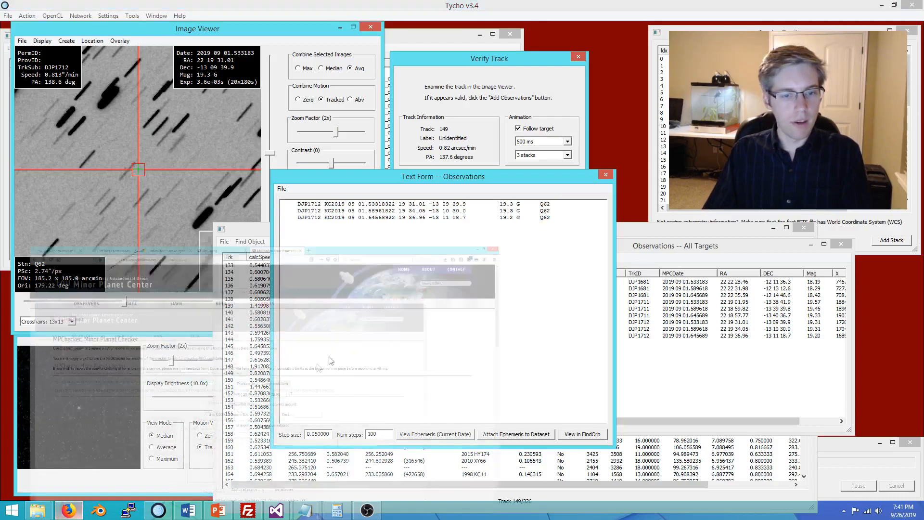
pyautogui.click(365, 407)
pyautogui.hotkey('ctrl', 'v')
pyautogui.click(415, 274)
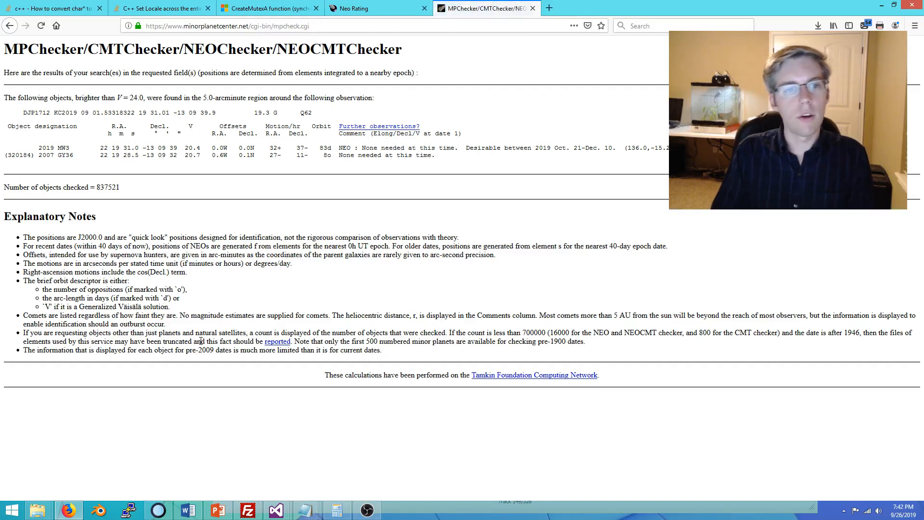
pyautogui.moveTo(40, 148); pyautogui.dragTo(69, 148)
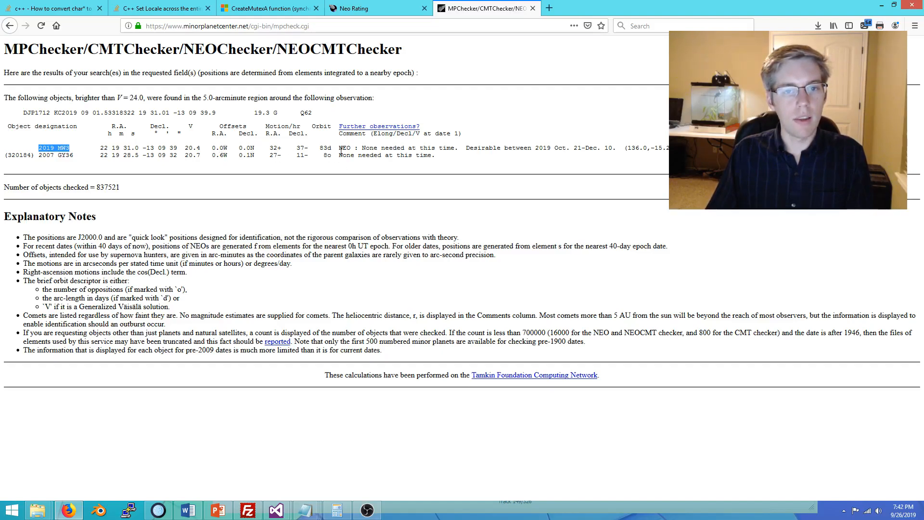
pyautogui.moveTo(339, 148); pyautogui.dragTo(354, 148)
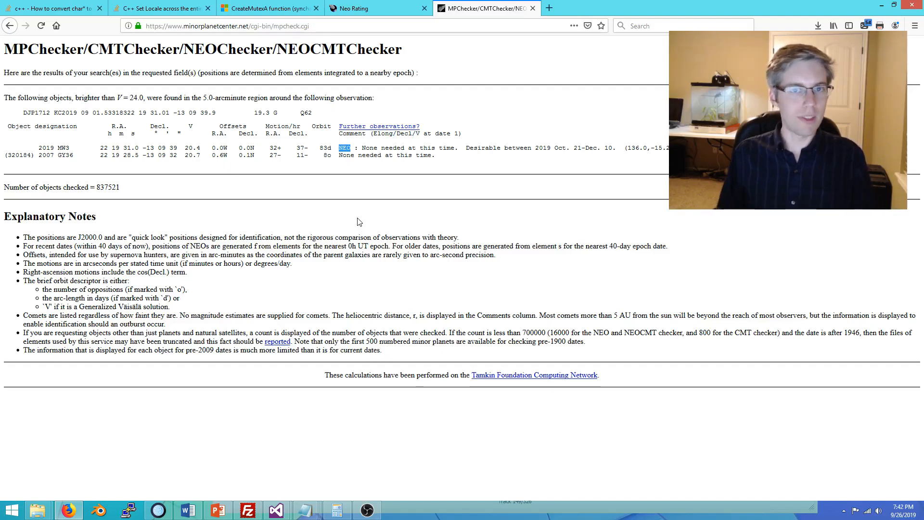
# - Return to Tycho, close the text form, and assign provisional ID 2019 MW3 to the three DJP1712 observations
pyautogui.click(159, 510)
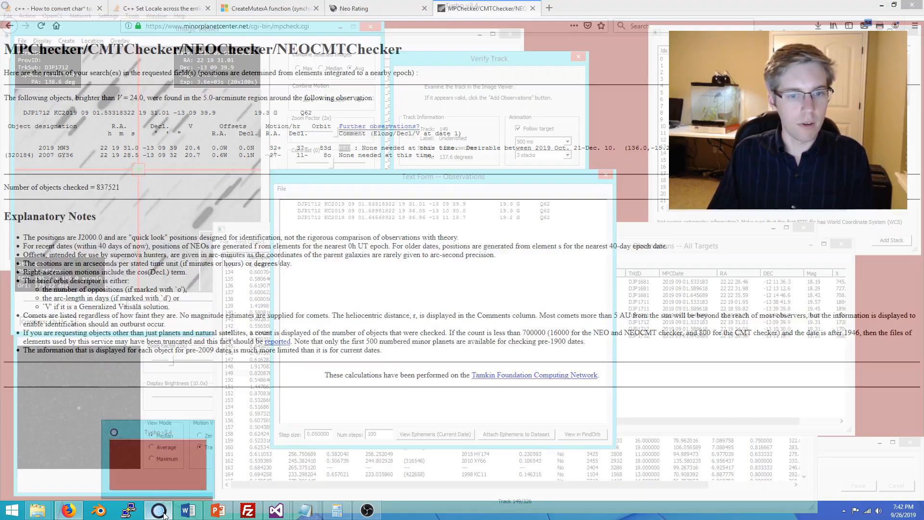
pyautogui.click(605, 174)
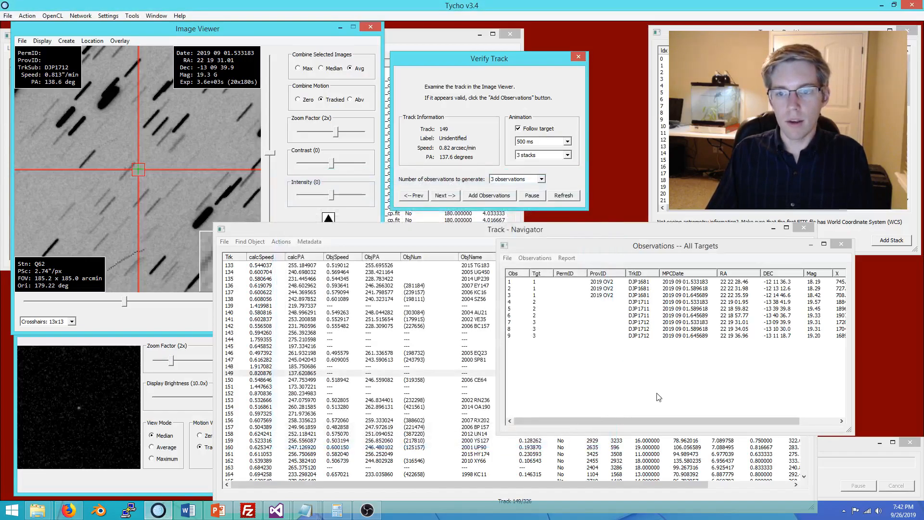
pyautogui.click(647, 364)
pyautogui.keyDown('shift'); pyautogui.click(635, 325); pyautogui.keyUp('shift')
pyautogui.rightClick(634, 323)
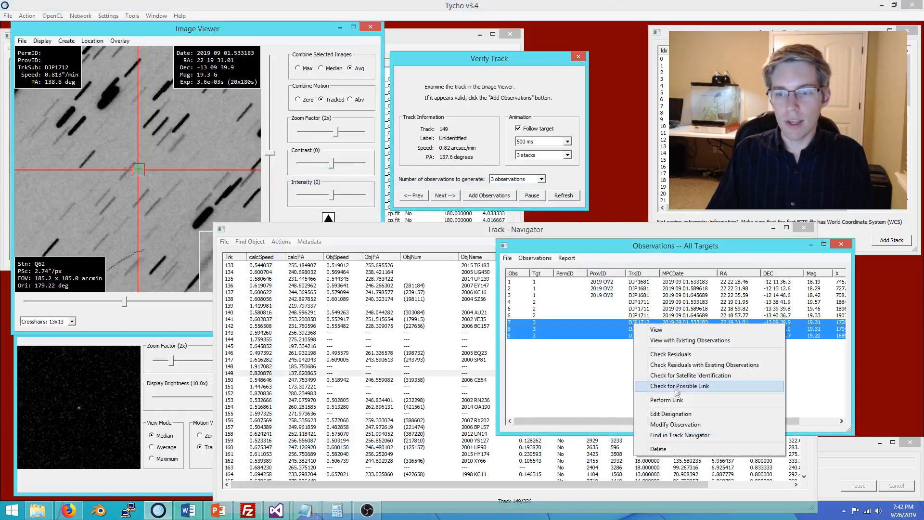
pyautogui.click(670, 414)
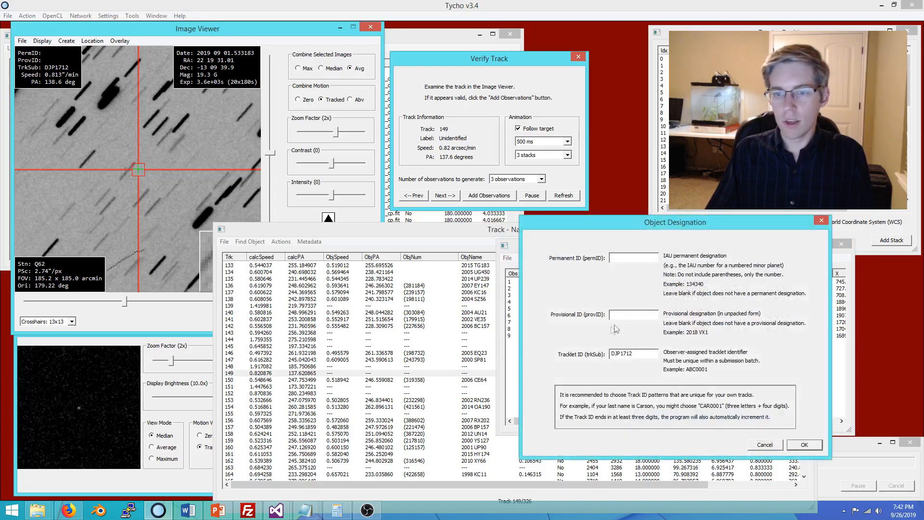
pyautogui.write('2019 MW3')
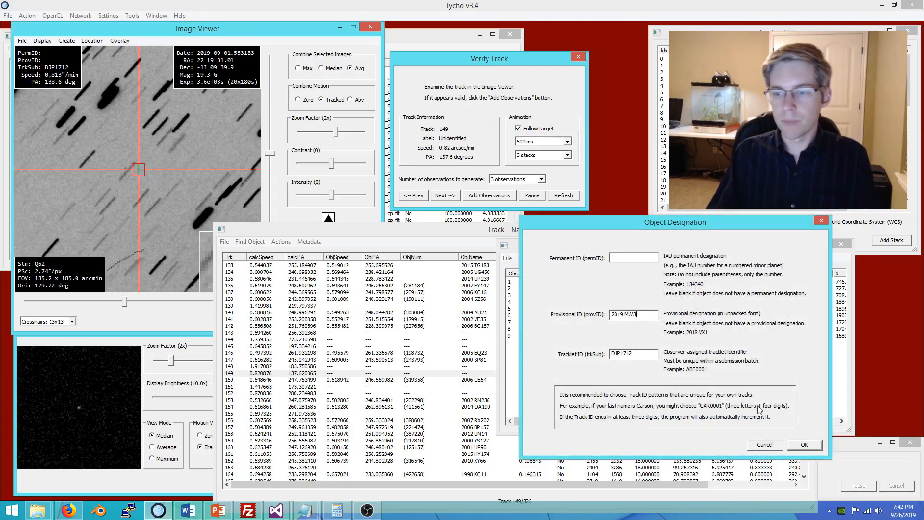
pyautogui.click(797, 445)
# - View the three 2019 MW3 observations together with the existing observations and open them in FindOrb
pyautogui.moveTo(657, 354); pyautogui.dragTo(622, 324)
pyautogui.rightClick(622, 323)
pyautogui.click(653, 340)
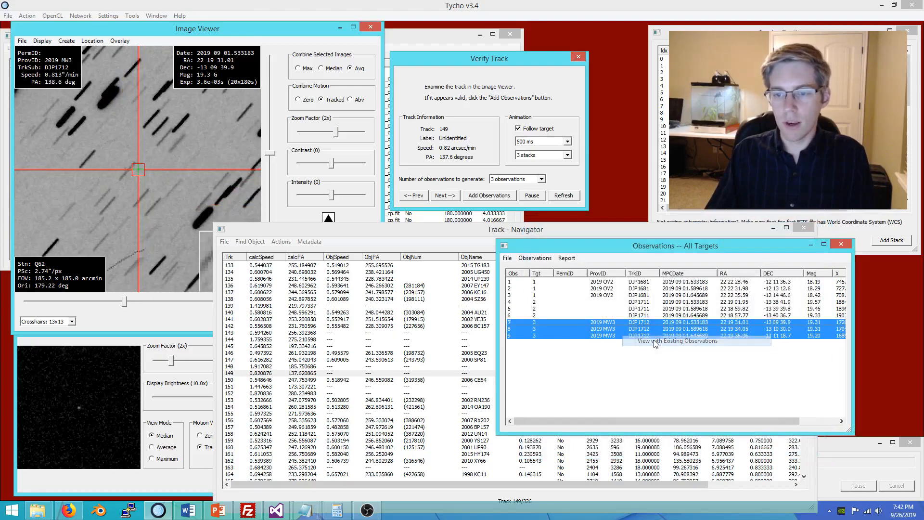
pyautogui.click(583, 434)
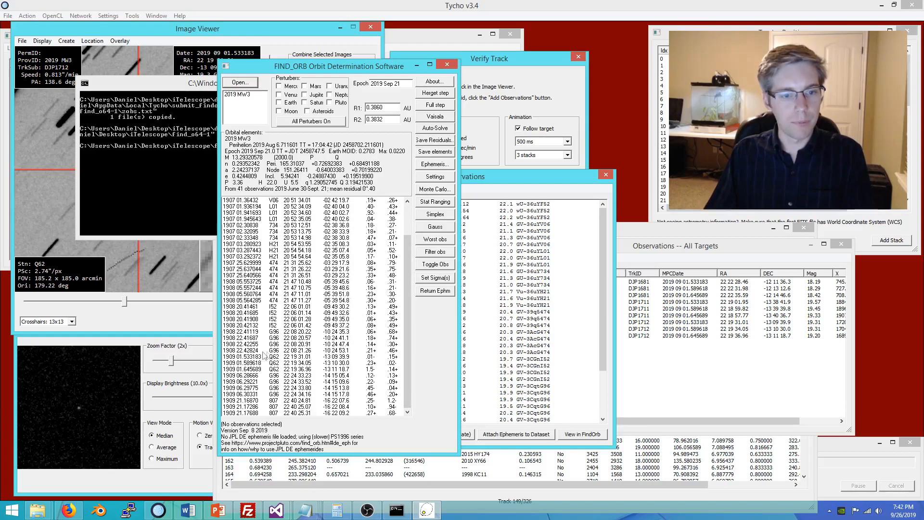
# - Examine the FindOrb residuals and magnitudes of the Q62 and G96 observations, comparing them with the last DJP1712 image
pyautogui.moveTo(254, 356); pyautogui.dragTo(269, 369)
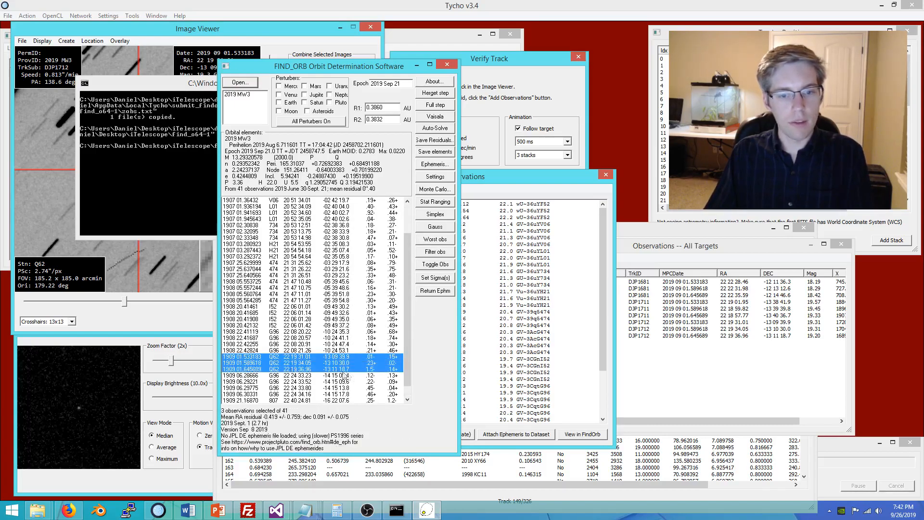
pyautogui.scroll(-1, 320, 367)
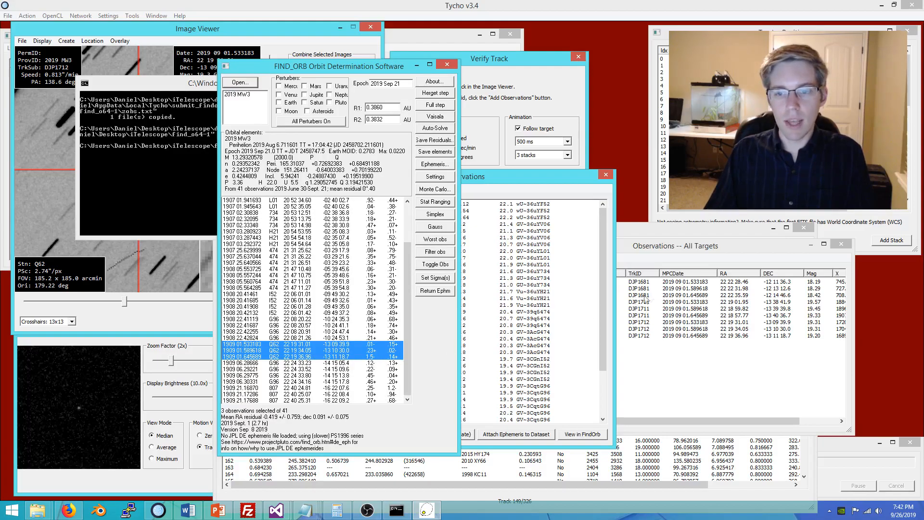
pyautogui.click(658, 259)
pyautogui.click(622, 336)
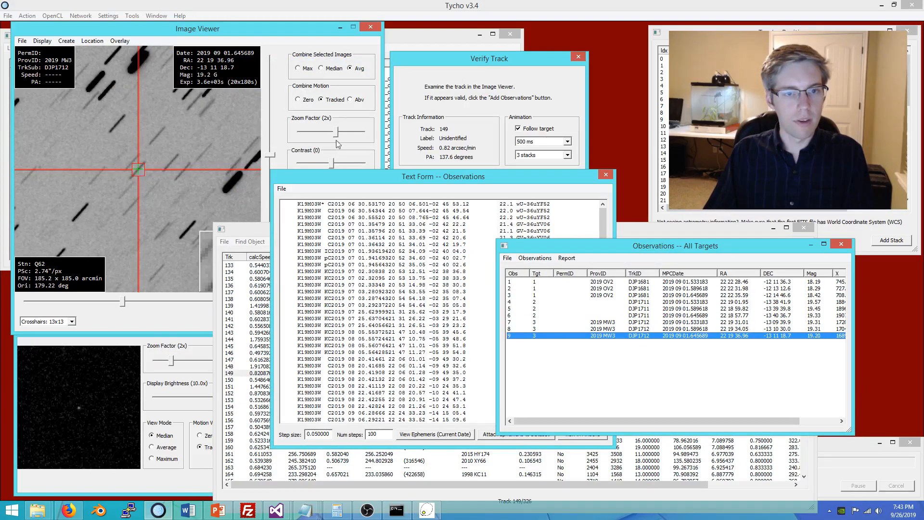
pyautogui.click(327, 351)
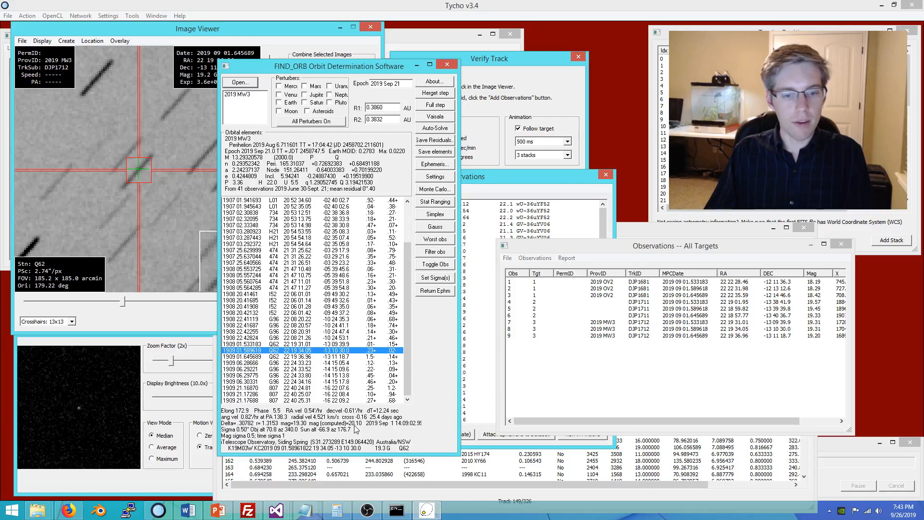
pyautogui.click(235, 363)
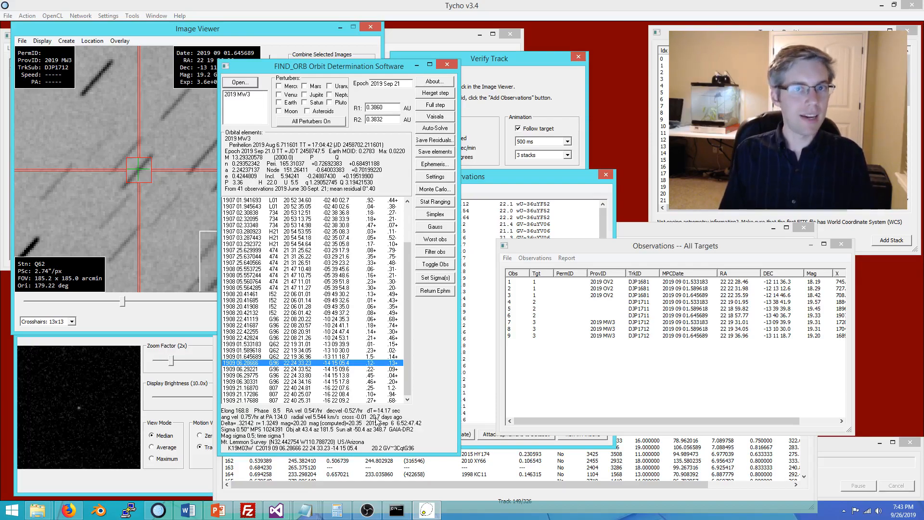
# - Close FindOrb, return to the Track Navigator, and load track 208
pyautogui.click(447, 64)
pyautogui.moveTo(486, 176); pyautogui.dragTo(552, 137)
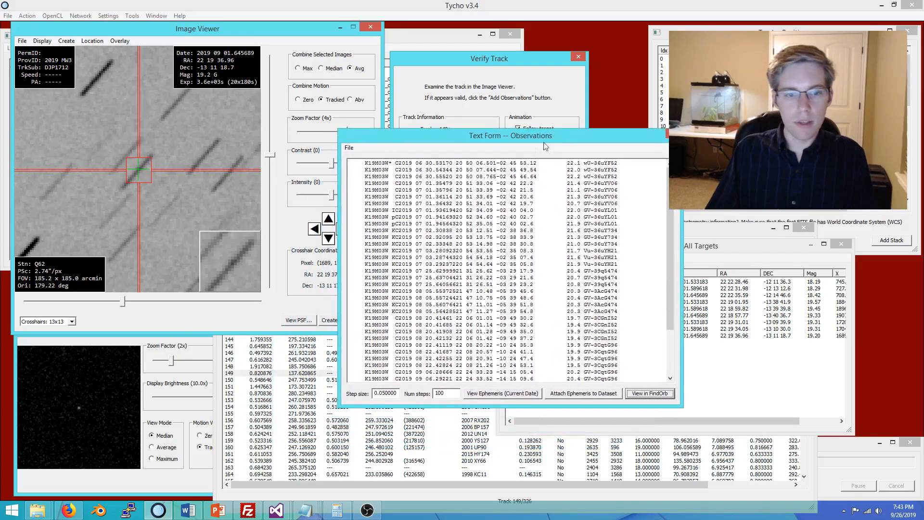
pyautogui.click(223, 379)
pyautogui.scroll(-10, 337, 383)
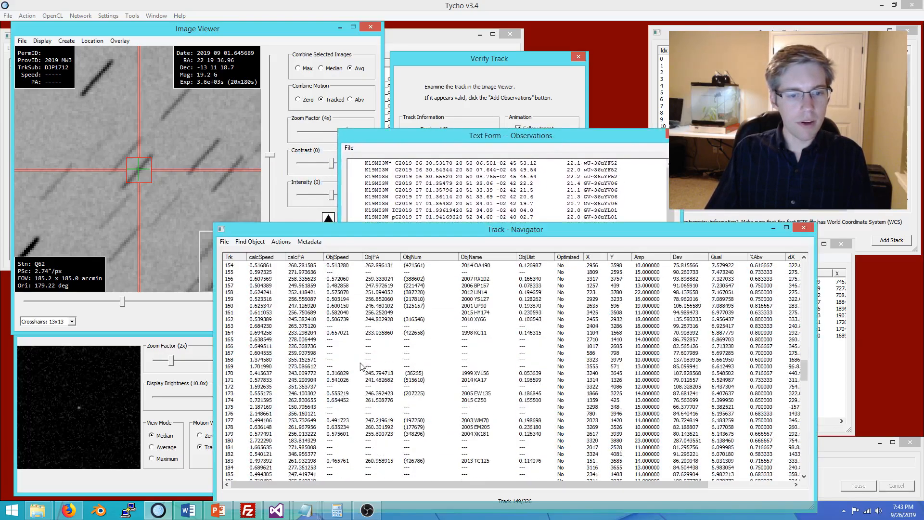
pyautogui.scroll(-7, 352, 374)
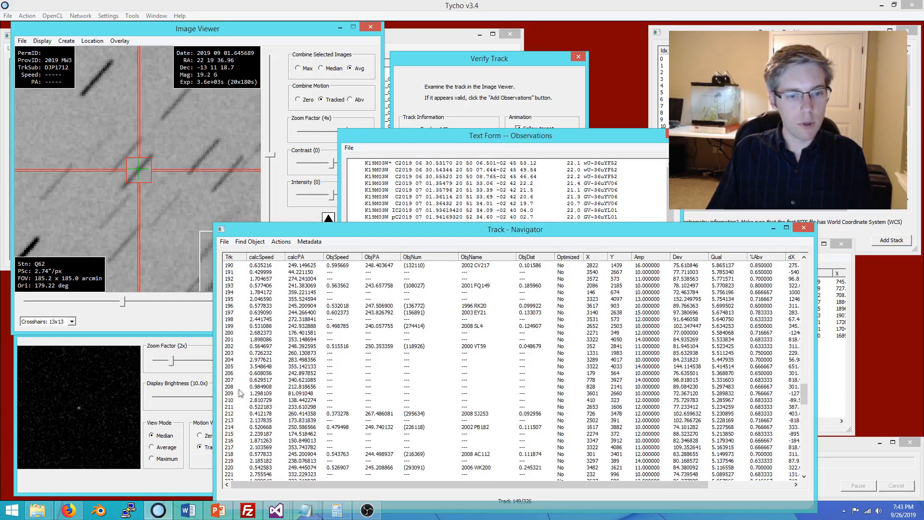
pyautogui.click(369, 387)
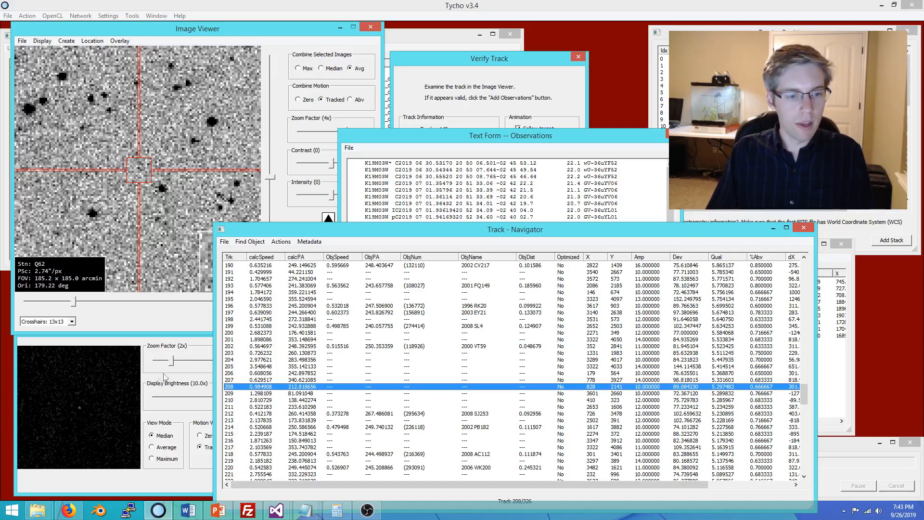
# - Examine track 208 in the Track - Combine view and open it for verification
pyautogui.click(142, 348)
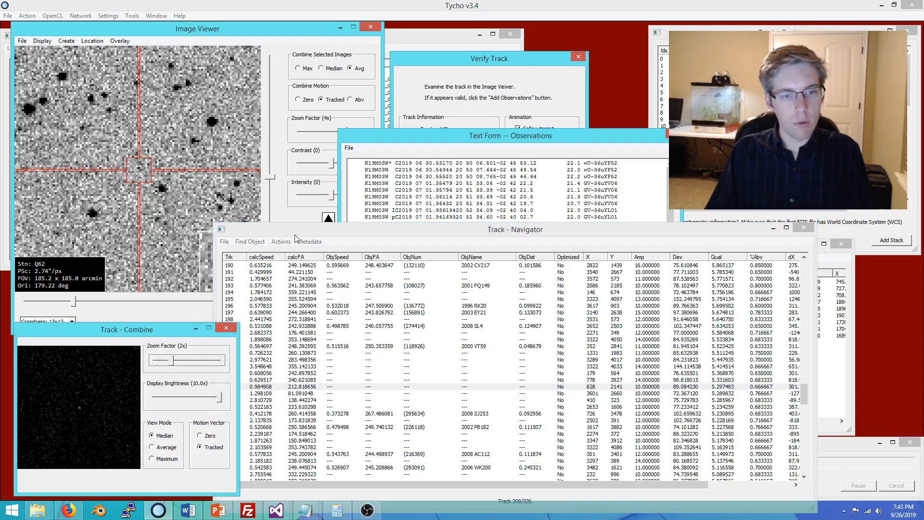
pyautogui.moveTo(297, 233); pyautogui.dragTo(313, 229)
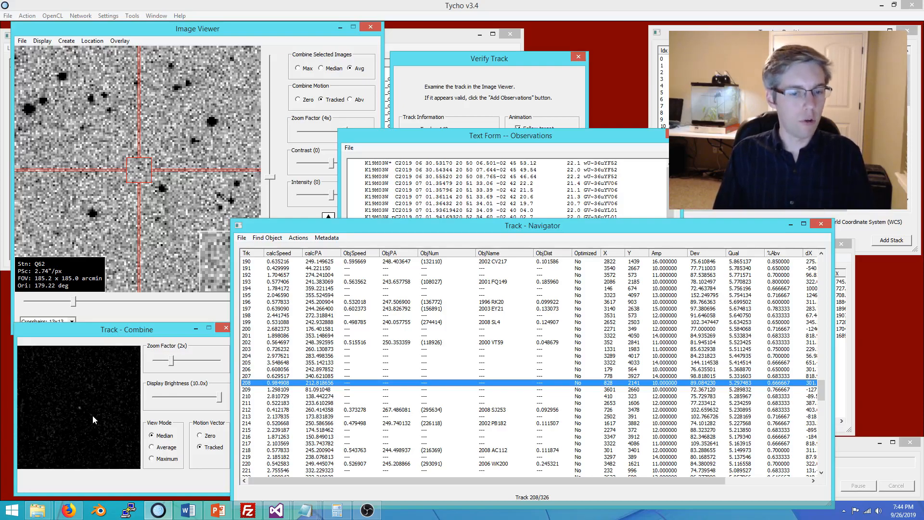
pyautogui.rightClick(294, 382)
pyautogui.click(325, 408)
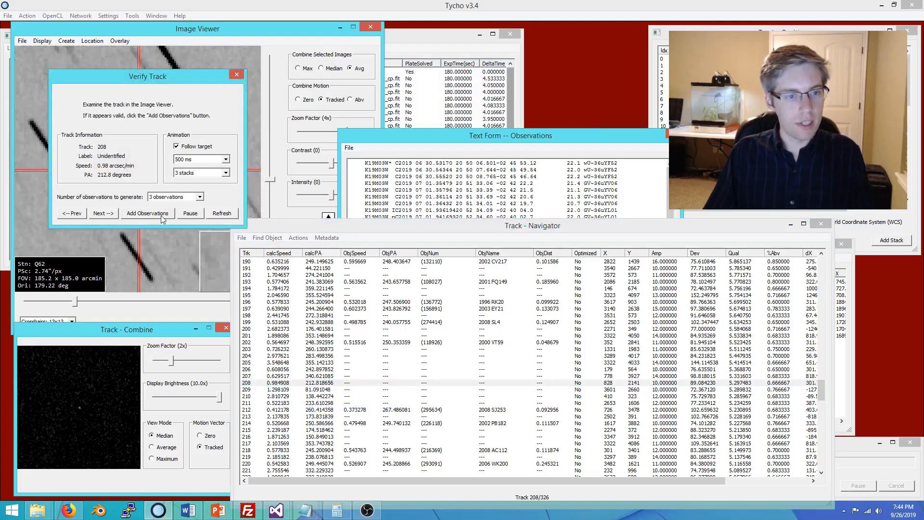
pyautogui.click(166, 219)
pyautogui.moveTo(167, 34); pyautogui.dragTo(371, 118)
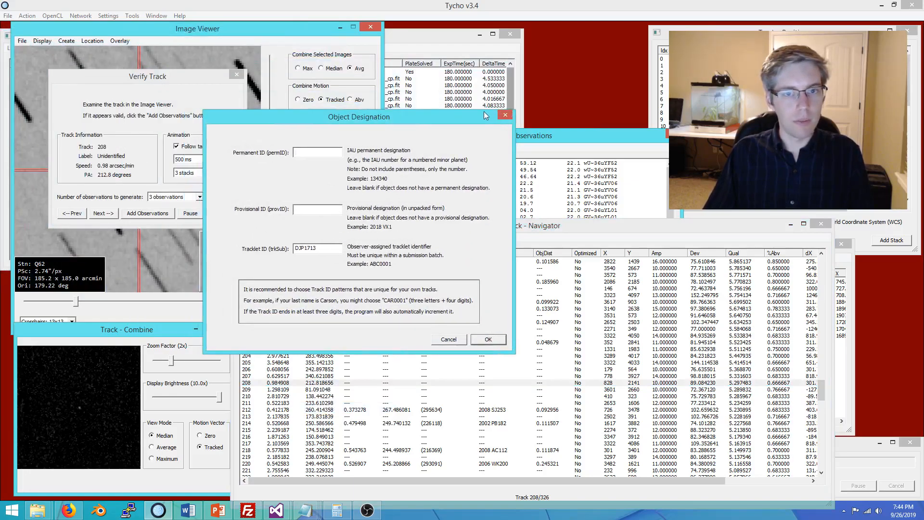
pyautogui.click(507, 116)
pyautogui.moveTo(133, 76); pyautogui.dragTo(565, 117)
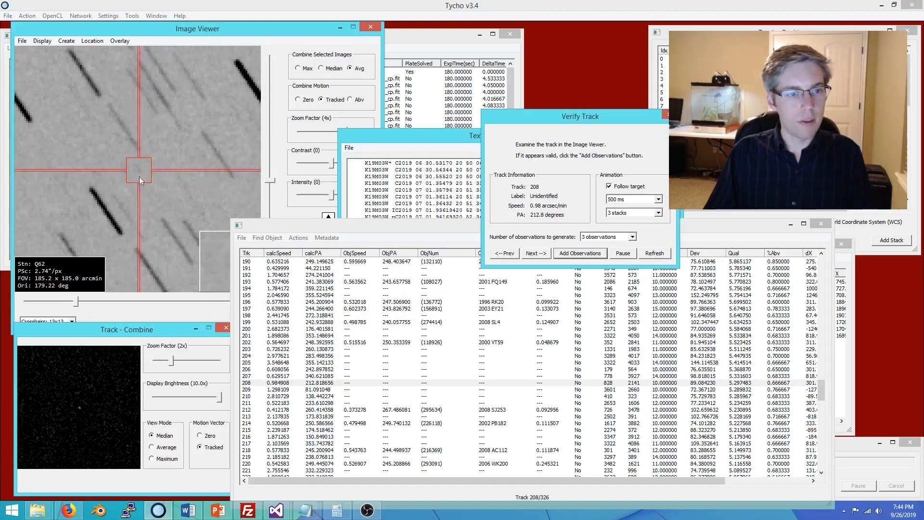
# - Add three observations for track 208 under tracklet ID DJP1713 and close the old text form
pyautogui.moveTo(572, 120); pyautogui.dragTo(454, 94)
pyautogui.click(478, 227)
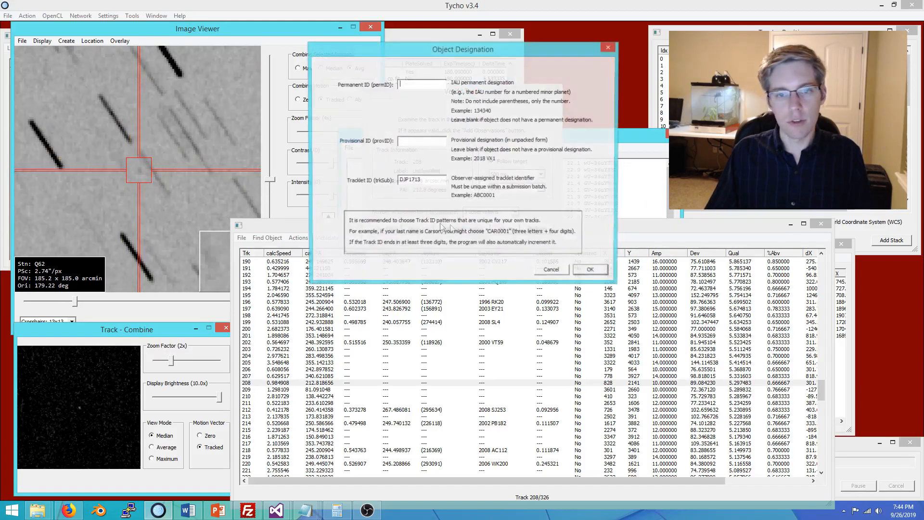
pyautogui.click(589, 270)
pyautogui.moveTo(467, 91); pyautogui.dragTo(377, 68)
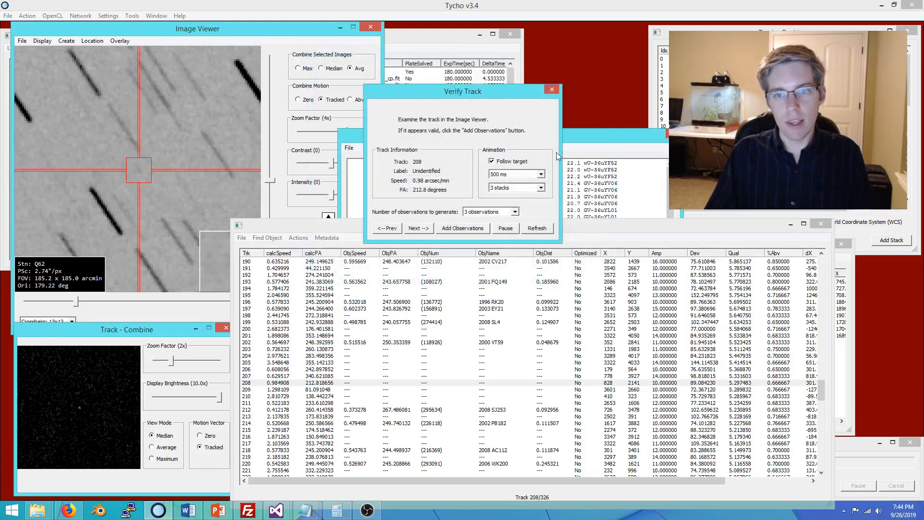
pyautogui.click(673, 134)
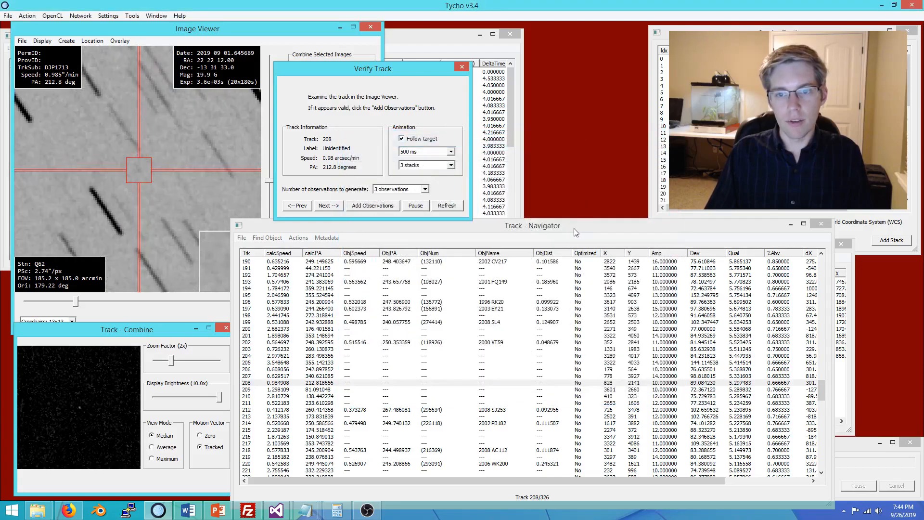
# - Show the observations of all targets, view the three DJP1713 observations as text, and select all their lines for copying
pyautogui.moveTo(417, 63); pyautogui.dragTo(330, 66)
pyautogui.click(156, 15)
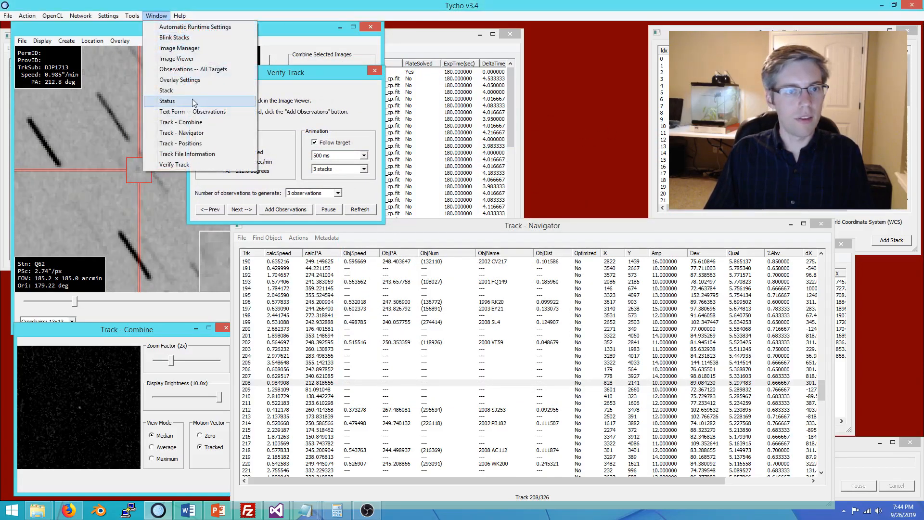
pyautogui.click(192, 69)
pyautogui.moveTo(262, 32); pyautogui.dragTo(599, 99)
pyautogui.moveTo(477, 211); pyautogui.dragTo(463, 198)
pyautogui.rightClick(463, 199)
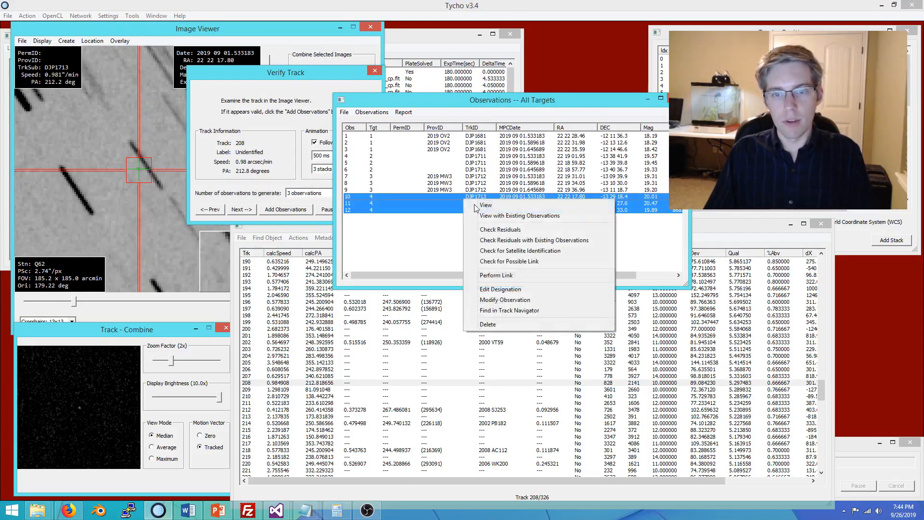
pyautogui.click(482, 204)
pyautogui.hotkey('ctrl', 'a')
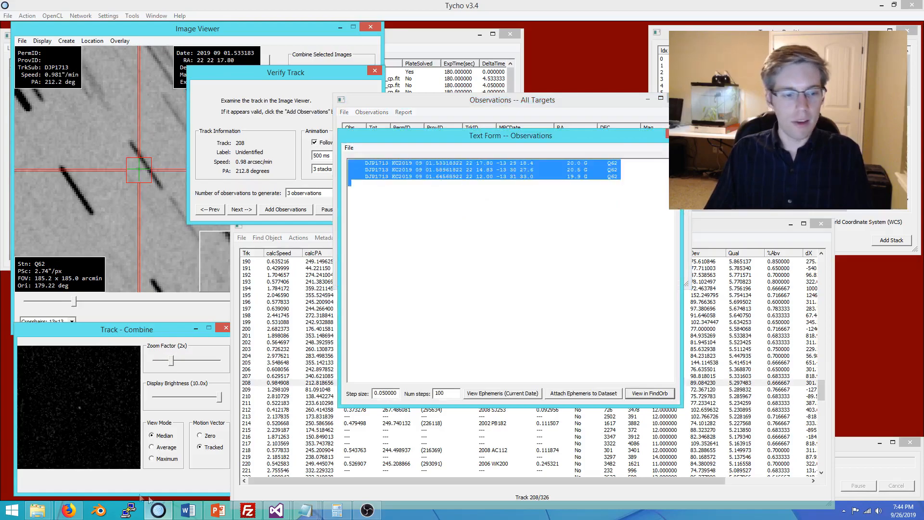
# - Switch to Firefox and run MPChecker on the DJP1713 lines in place of the previous observations
pyautogui.click(66, 511)
pyautogui.hotkey('alt', 'Left')
pyautogui.click(437, 407)
pyautogui.hotkey('ctrl', 'a')
pyautogui.hotkey('ctrl', 'v')
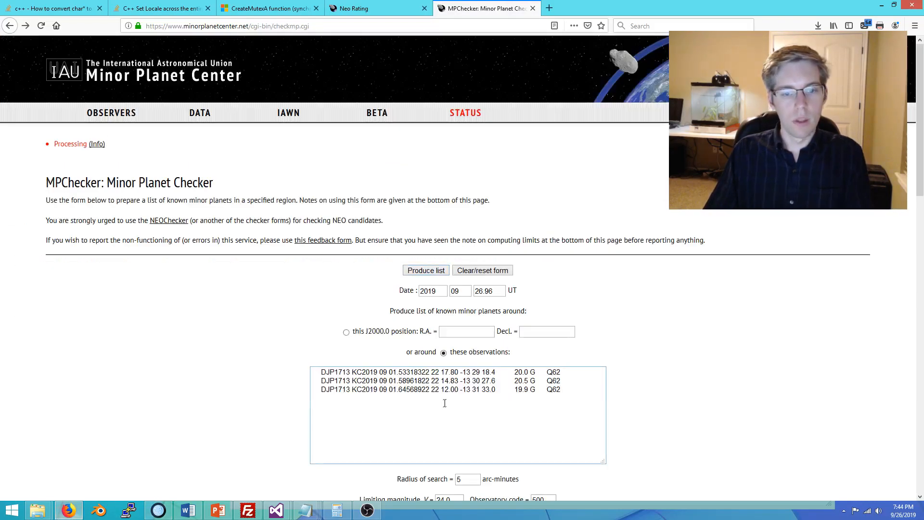
pyautogui.click(418, 270)
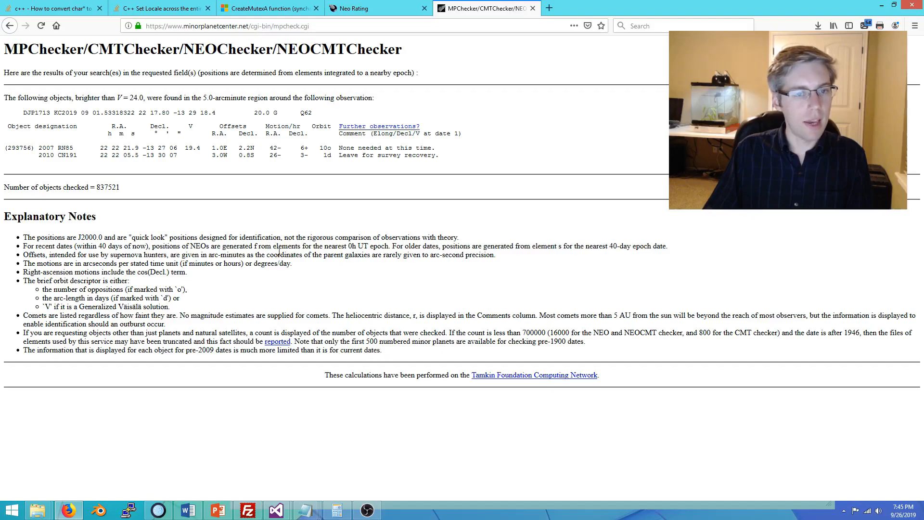
# - Return to Tycho, close the text form, and move the observations list aside to bring the Track Navigator forward
pyautogui.hotkey('alt', 'Tab')
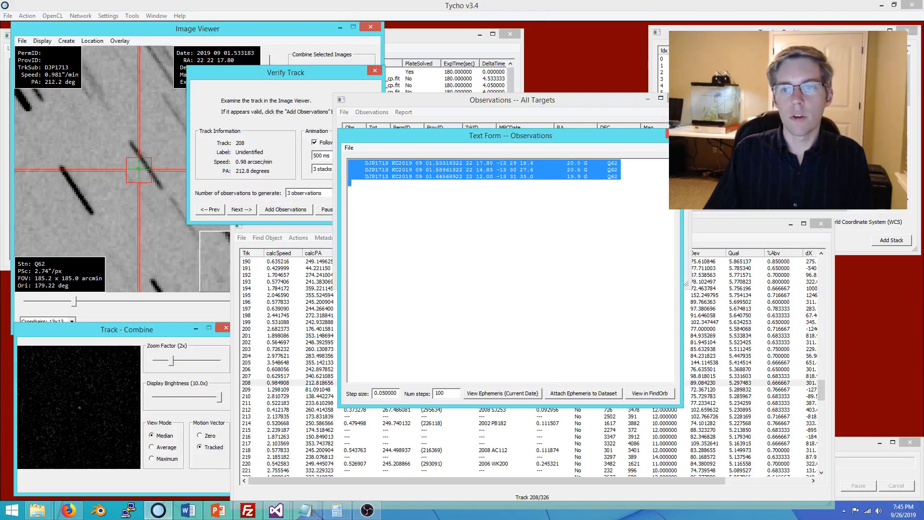
pyautogui.hotkey('alt', 'F4')
pyautogui.moveTo(472, 105); pyautogui.dragTo(640, 270)
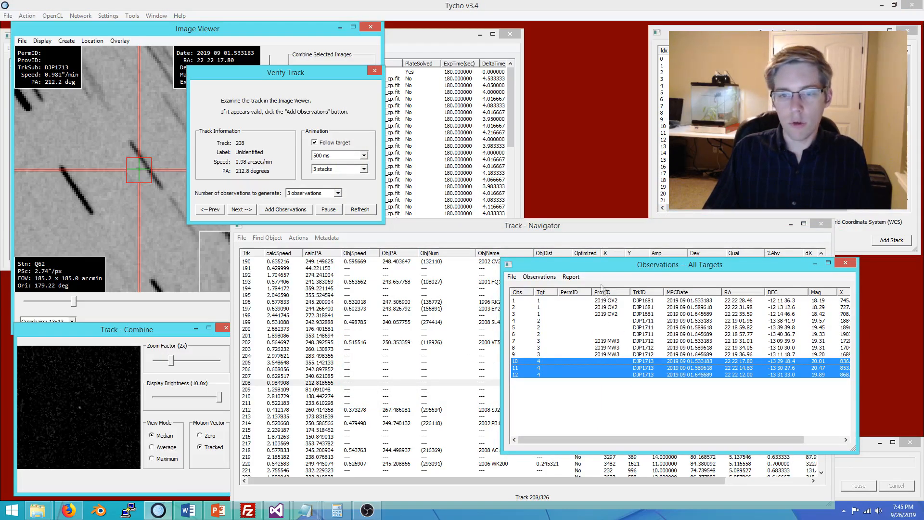
pyautogui.moveTo(602, 267); pyautogui.dragTo(649, 279)
pyautogui.moveTo(543, 232); pyautogui.dragTo(531, 235)
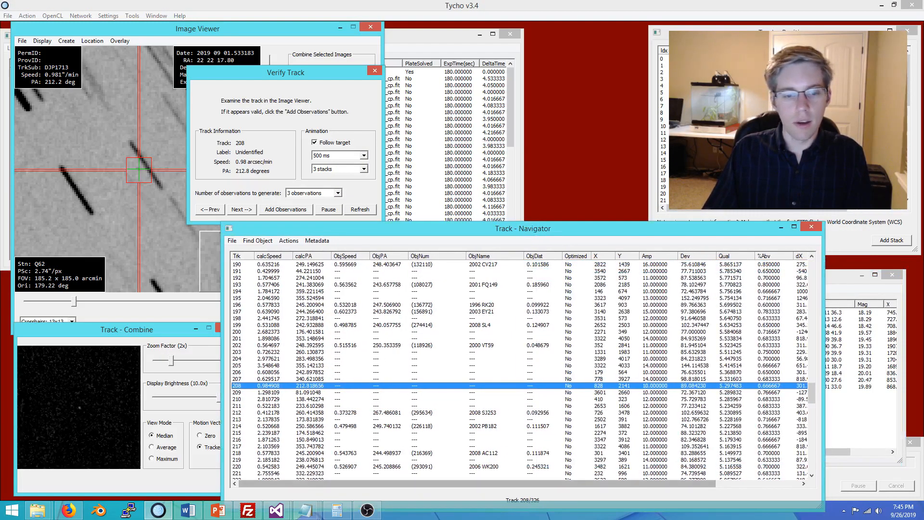
# - Switch to tracks.txt in Notepad and review the list of 19 tracks, highlighting the 2019 OV2 and 2019 MW3 entries
pyautogui.moveTo(305, 510)
pyautogui.click(585, 457)
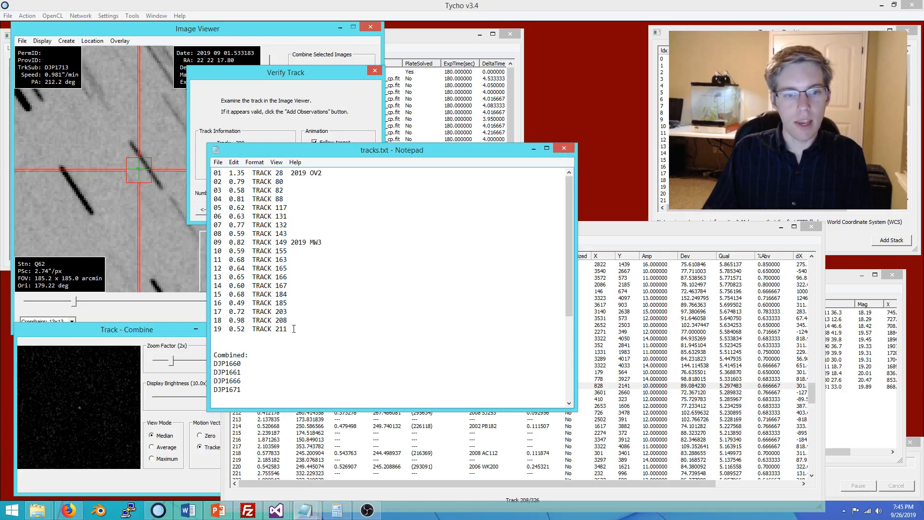
pyautogui.moveTo(328, 173); pyautogui.dragTo(214, 173)
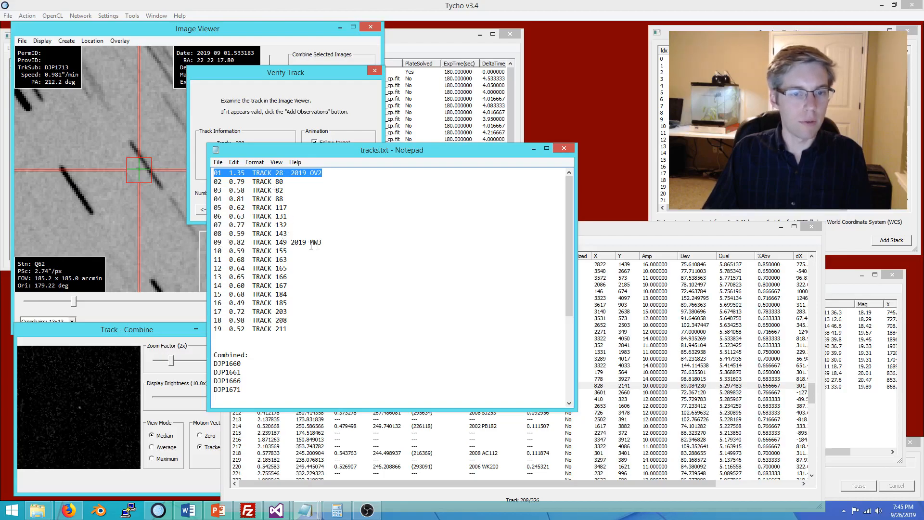
pyautogui.moveTo(326, 242); pyautogui.dragTo(215, 243)
pyautogui.moveTo(289, 329); pyautogui.dragTo(213, 173)
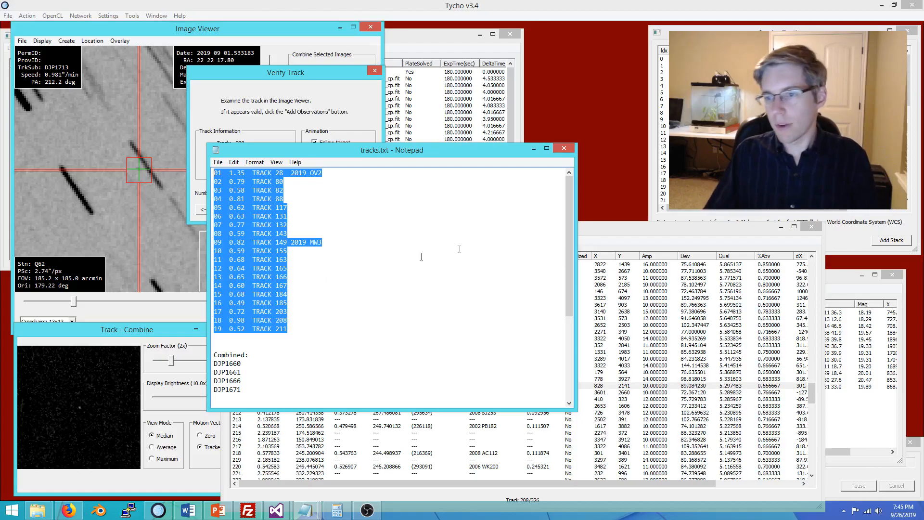
pyautogui.moveTo(834, 278); pyautogui.dragTo(744, 282)
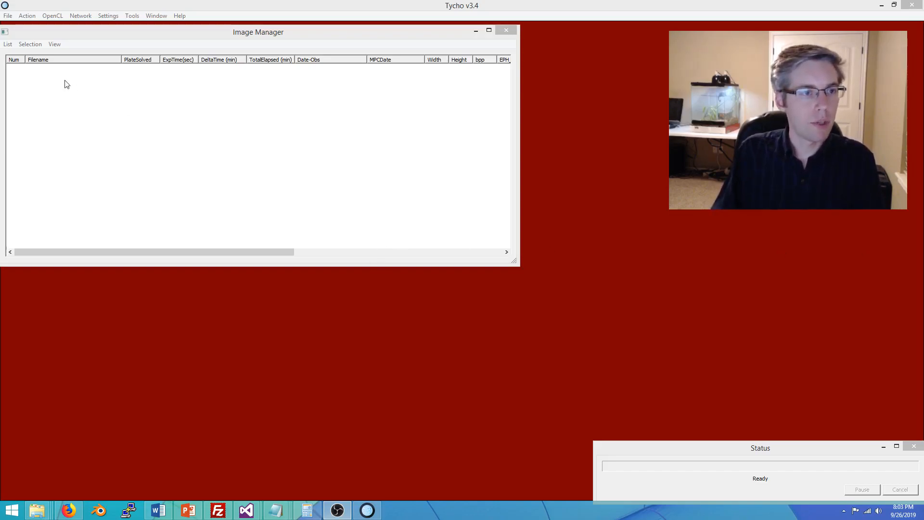
# - Add all the calibrated FITS images from the a0_a_n folder to the Image Manager
pyautogui.click(8, 45)
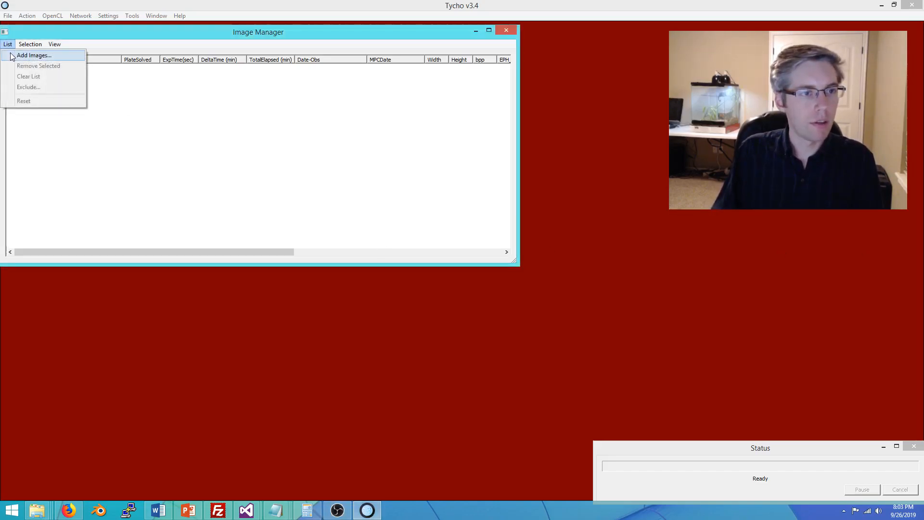
pyautogui.click(13, 56)
pyautogui.hotkey('ctrl', 'a')
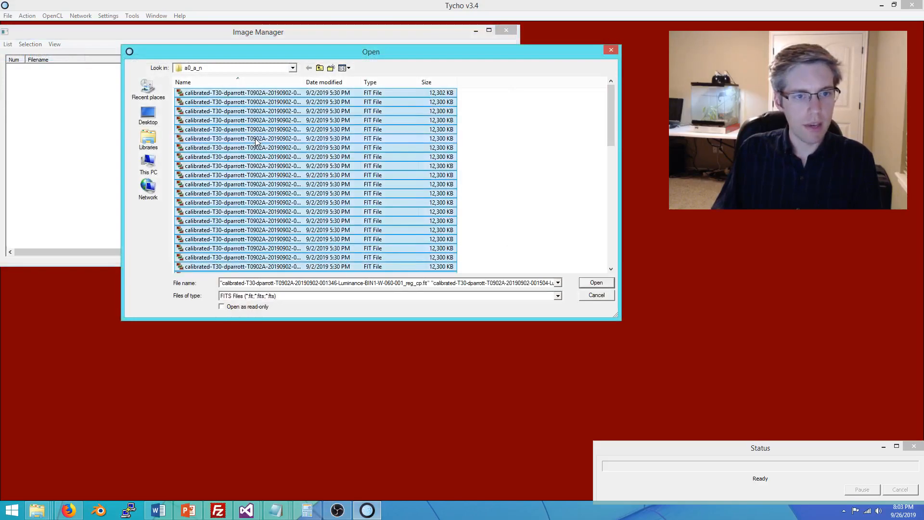
pyautogui.click(585, 283)
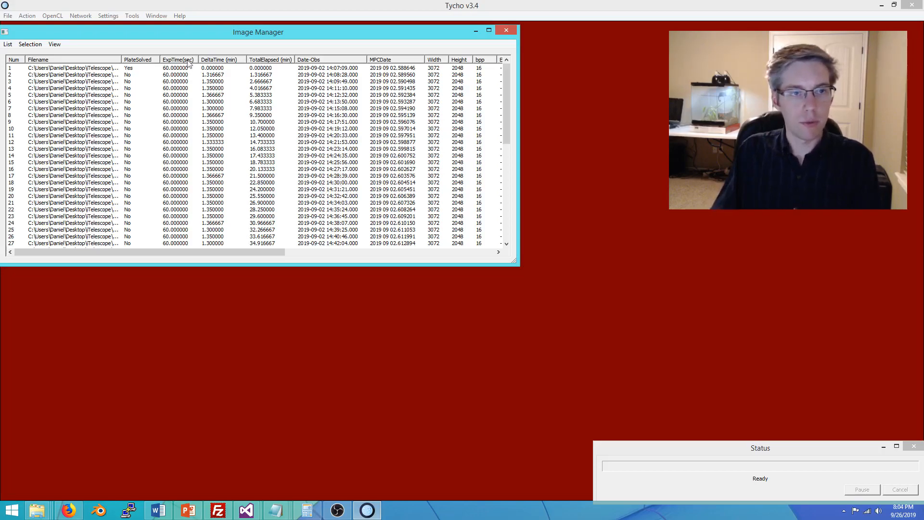
# - Attach a FindOrb ephemeris of the three DJP1676 observations to the image dataset and check the EPH_IN_FOV values down the whole list
pyautogui.click(133, 16)
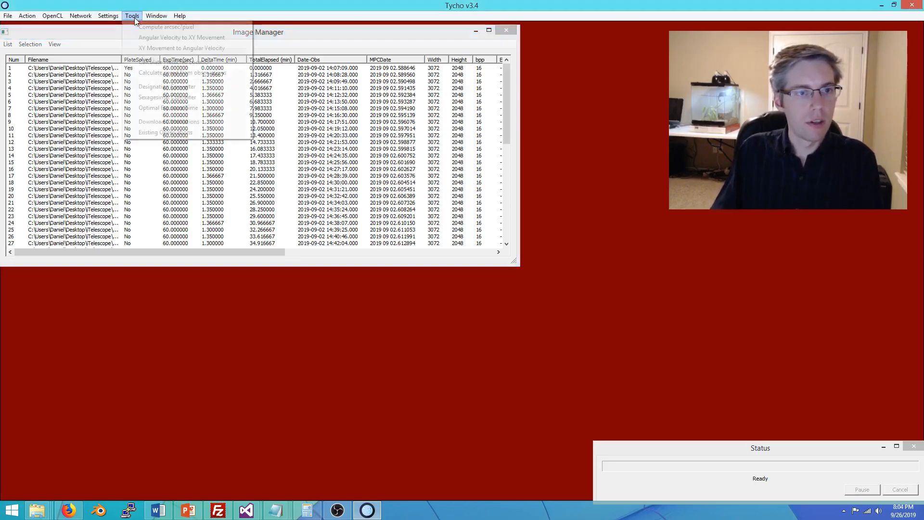
pyautogui.click(145, 133)
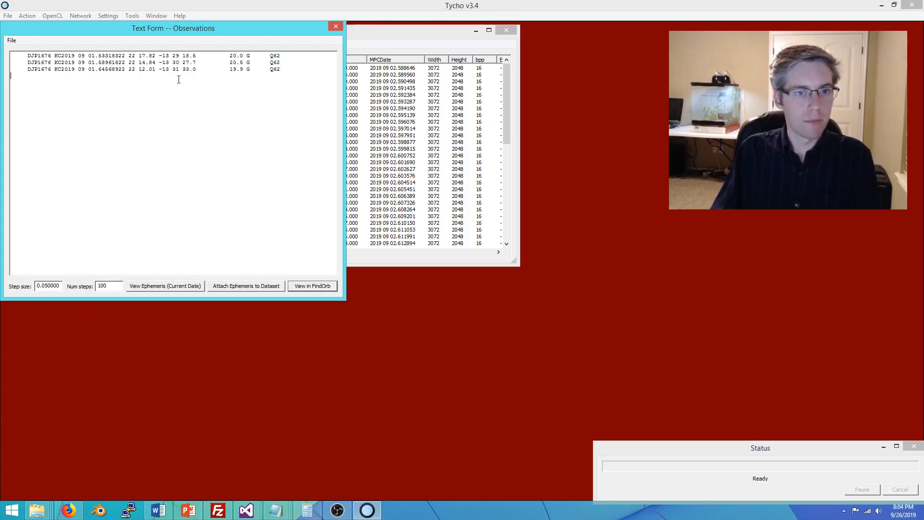
pyautogui.click(241, 289)
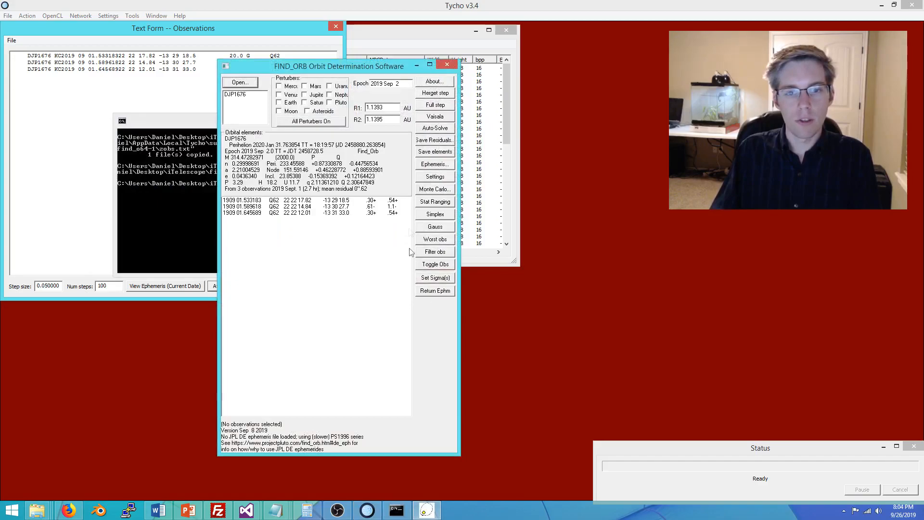
pyautogui.click(435, 292)
pyautogui.moveTo(277, 252); pyautogui.dragTo(485, 258)
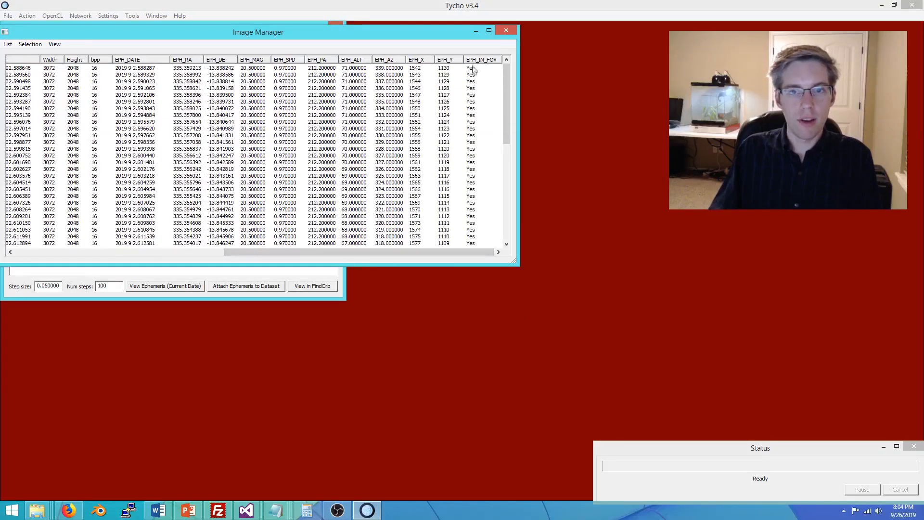
pyautogui.moveTo(506, 88); pyautogui.dragTo(506, 185)
pyautogui.moveTo(357, 41); pyautogui.dragTo(416, 84)
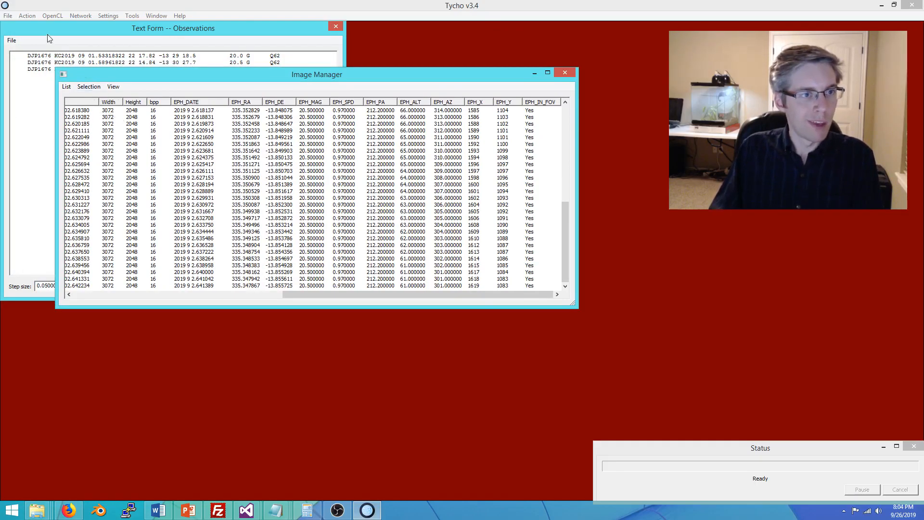
# - Try a Synthetic Tracker search with the sensitivity threshold at 10 and the dataset ephemeris supplying the speed and PA limits
pyautogui.click(30, 16)
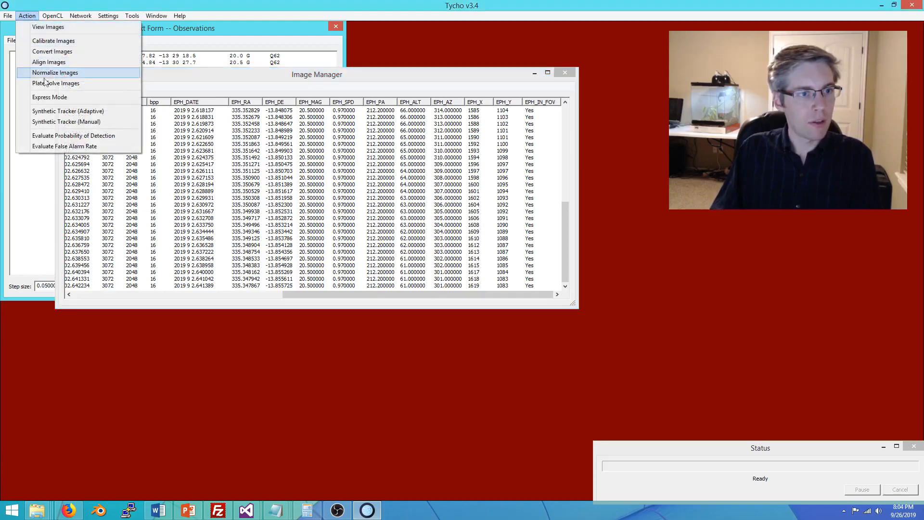
pyautogui.click(41, 112)
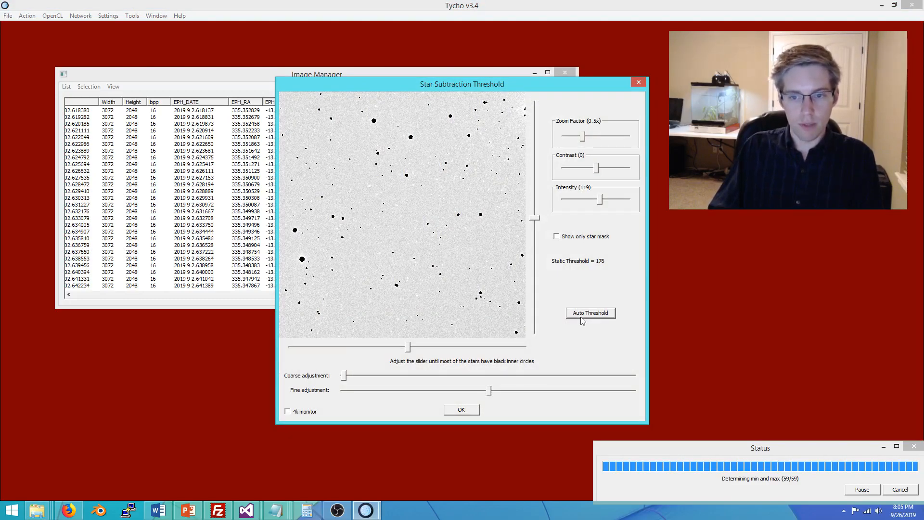
pyautogui.click(458, 410)
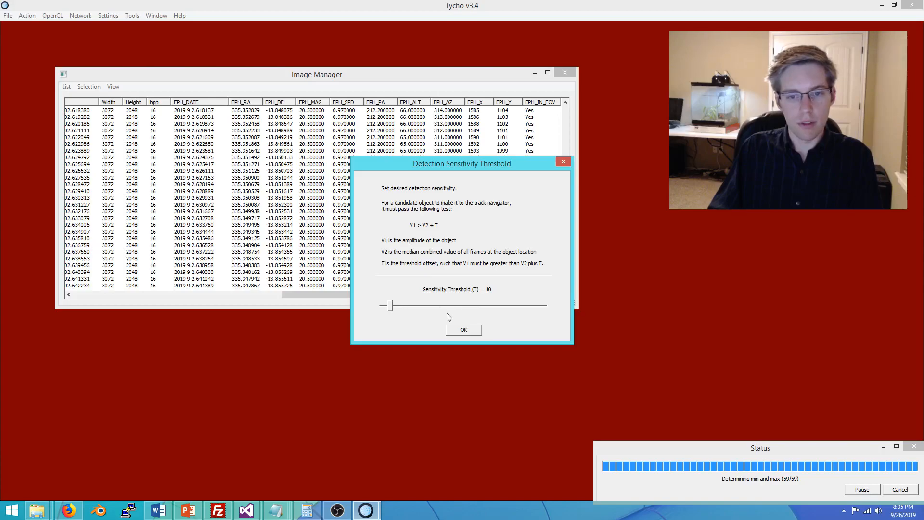
pyautogui.click(464, 329)
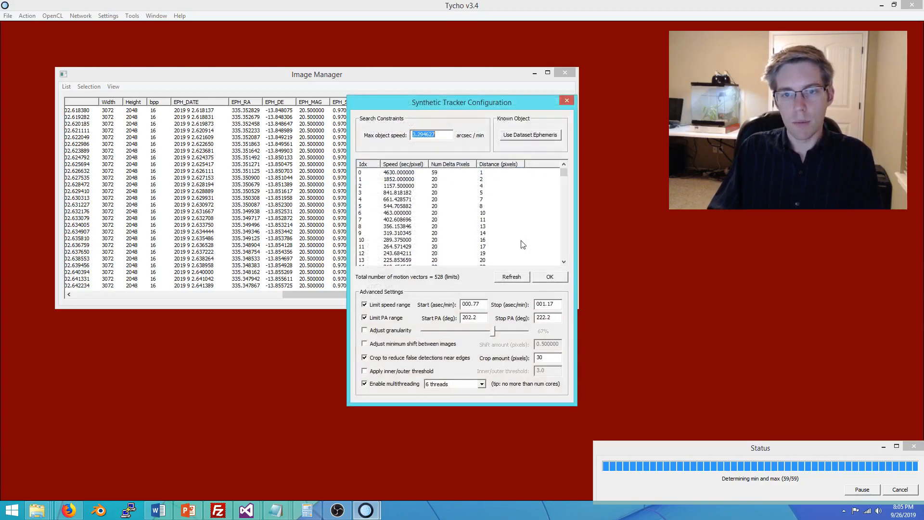
pyautogui.click(516, 135)
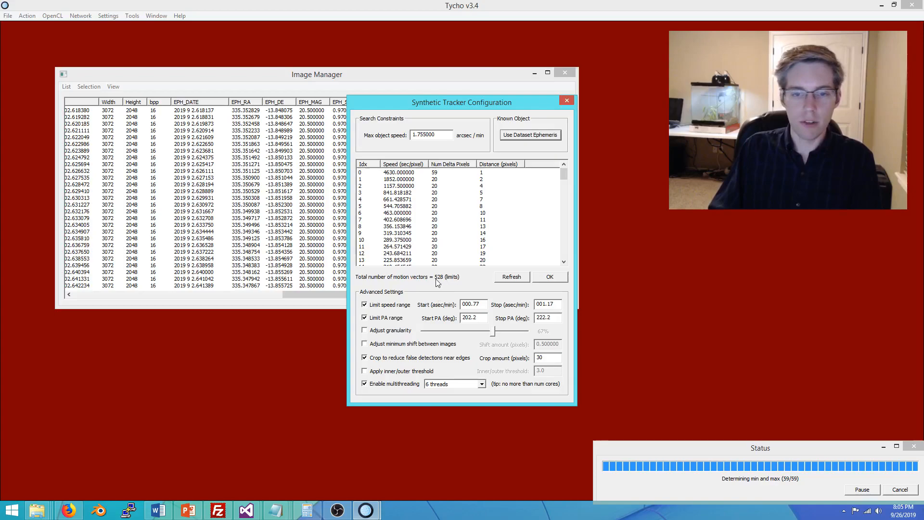
pyautogui.click(541, 278)
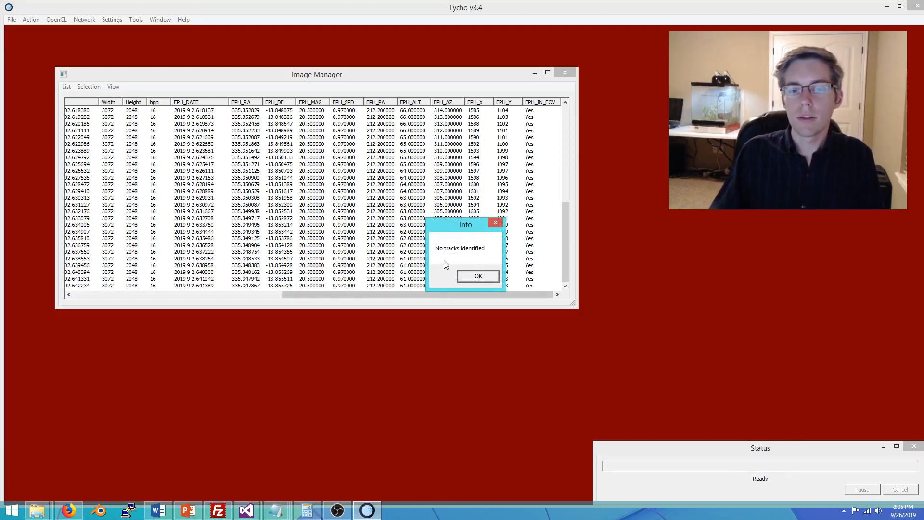
pyautogui.click(470, 278)
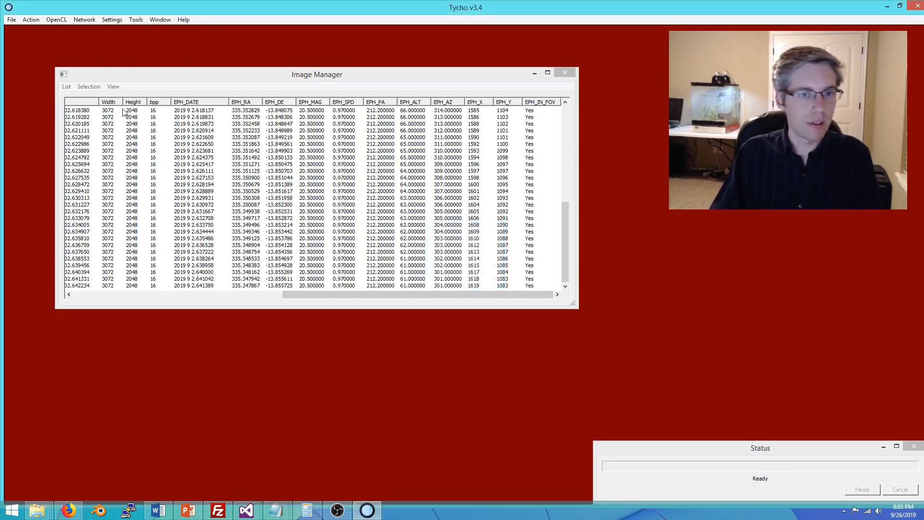
# - Run Synthetic Tracker again with the sensitivity threshold at 1, using speed limits of 0.77 to 1.17 arcsec/min and PA limits of 202.2 to 222.2 degrees
pyautogui.click(33, 20)
pyautogui.click(73, 126)
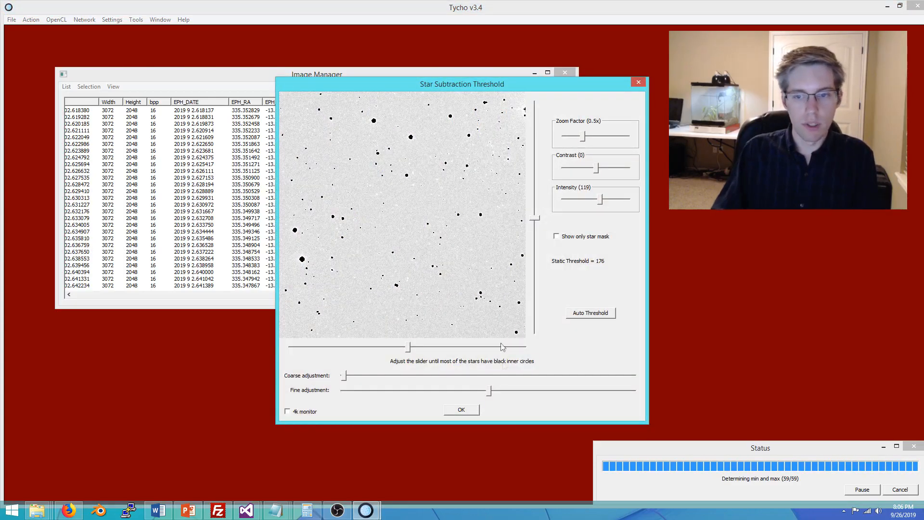
pyautogui.click(462, 408)
pyautogui.moveTo(387, 306); pyautogui.dragTo(384, 307)
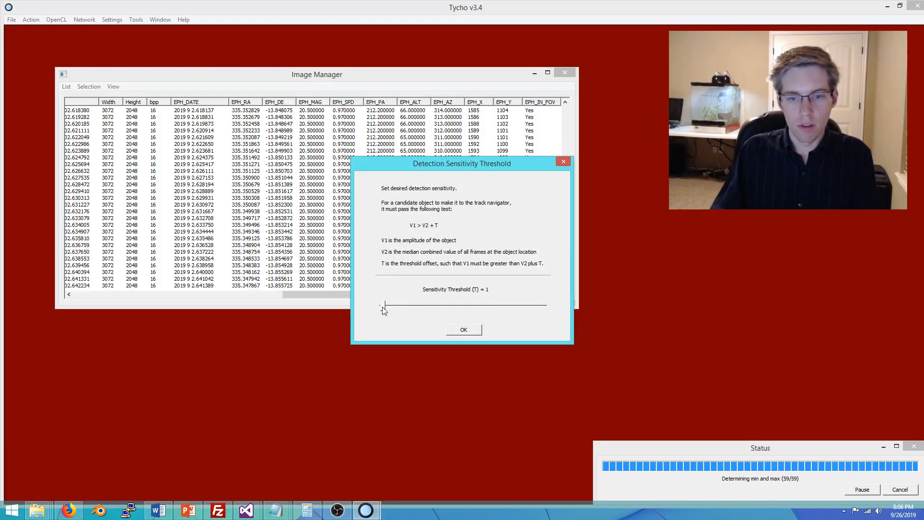
pyautogui.click(463, 331)
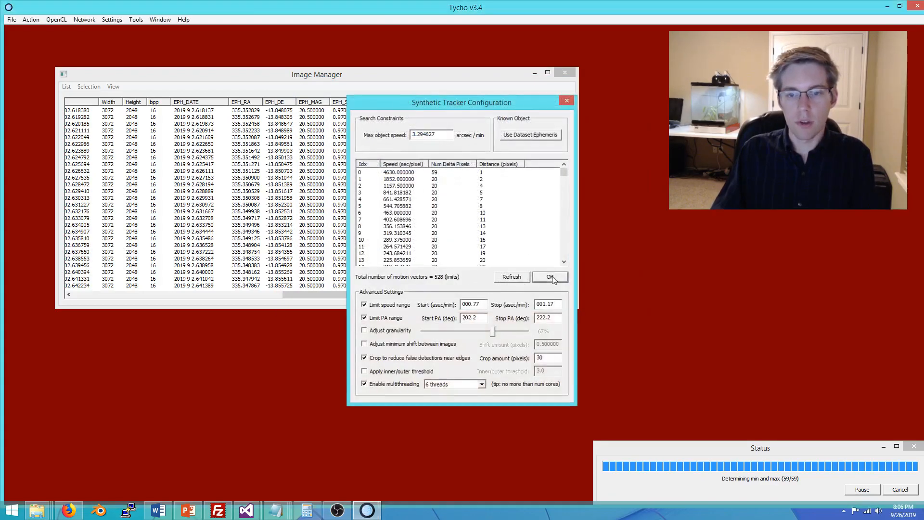
pyautogui.click(553, 280)
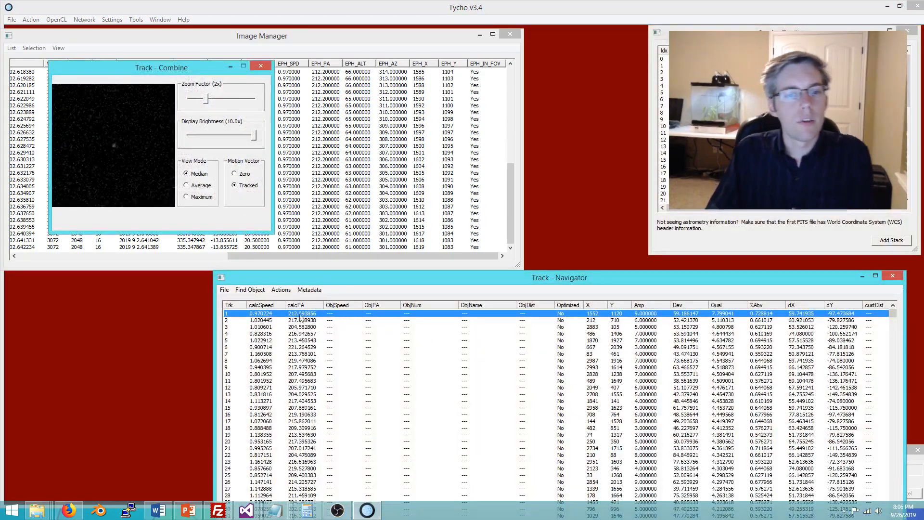
# - Rearrange the Track Navigator and Track Combine windows so the combined image and the Image Manager list are both exposed
pyautogui.moveTo(306, 284); pyautogui.dragTo(257, 272)
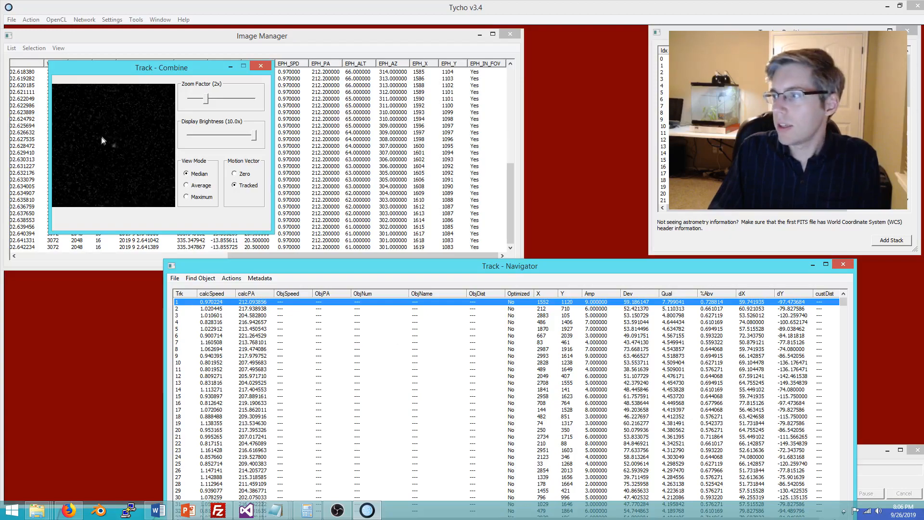
pyautogui.moveTo(176, 75); pyautogui.dragTo(141, 261)
pyautogui.moveTo(379, 267); pyautogui.dragTo(392, 270)
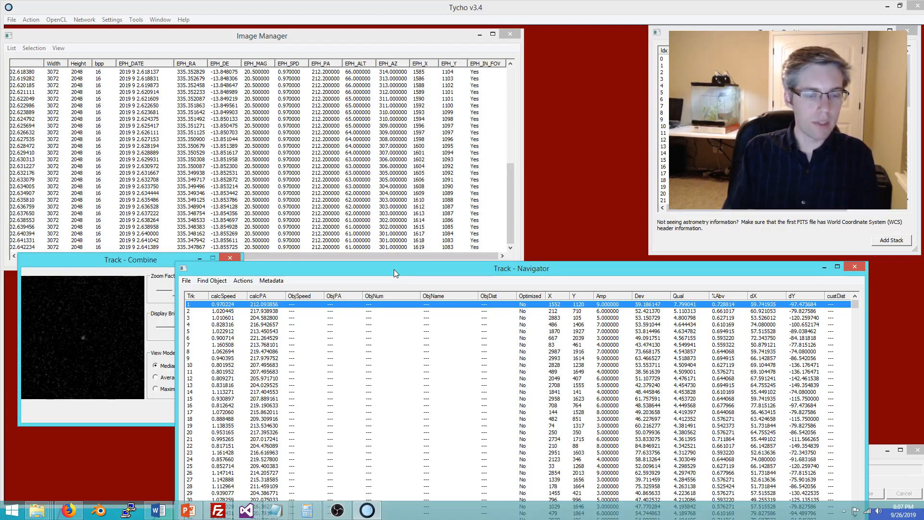
pyautogui.moveTo(135, 260); pyautogui.dragTo(126, 291)
# - Check the exposure times, observation dates and total elapsed times from the first to the last image in the Image Manager
pyautogui.moveTo(246, 37); pyautogui.dragTo(253, 36)
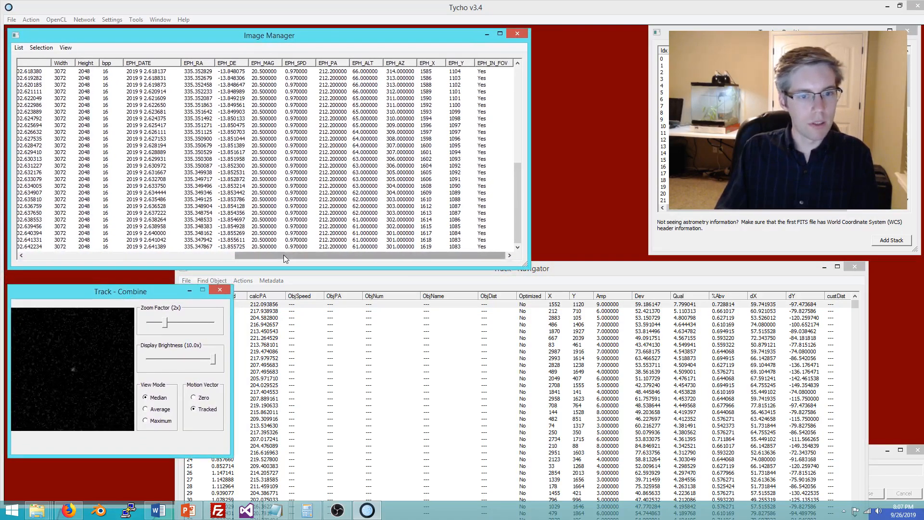
pyautogui.moveTo(285, 259); pyautogui.dragTo(75, 259)
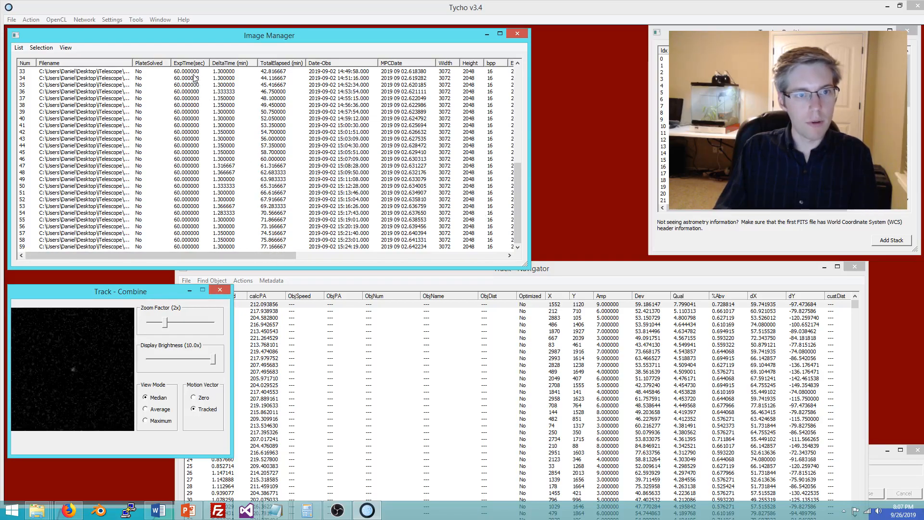
pyautogui.moveTo(519, 212); pyautogui.dragTo(519, 115)
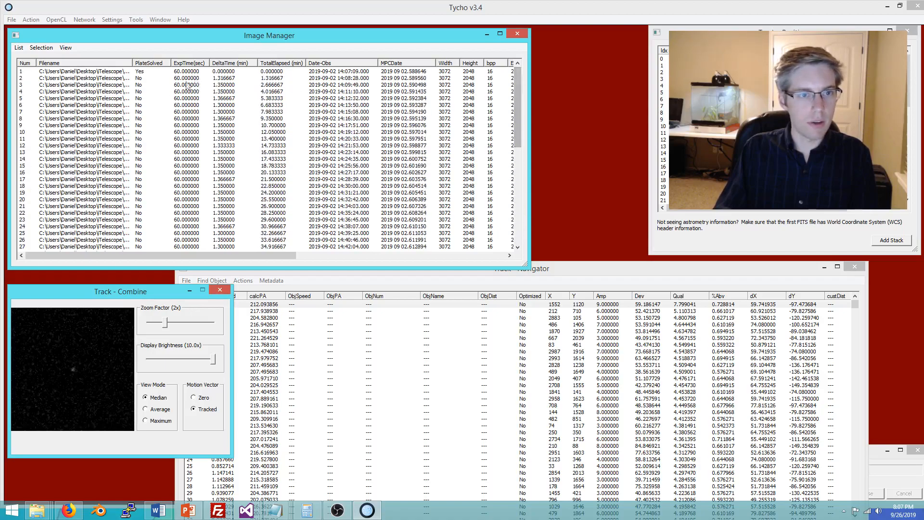
pyautogui.click(203, 72)
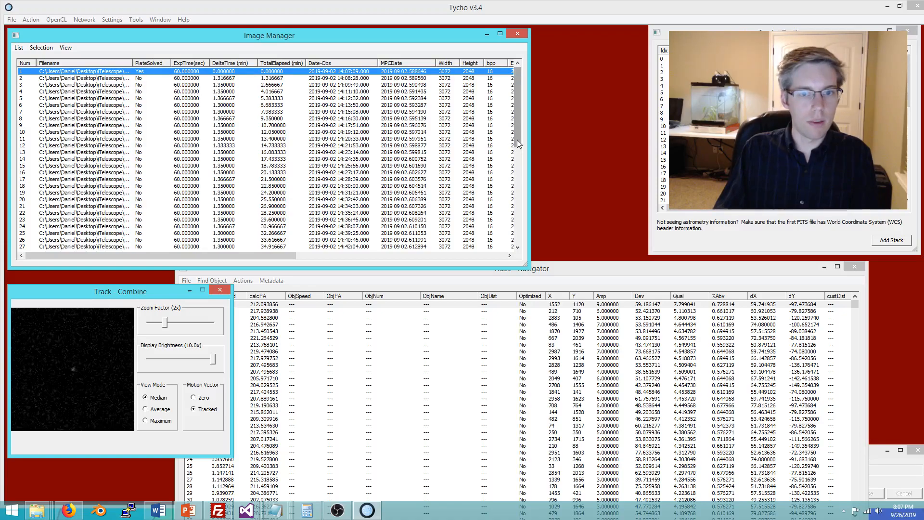
pyautogui.moveTo(518, 108); pyautogui.dragTo(518, 205)
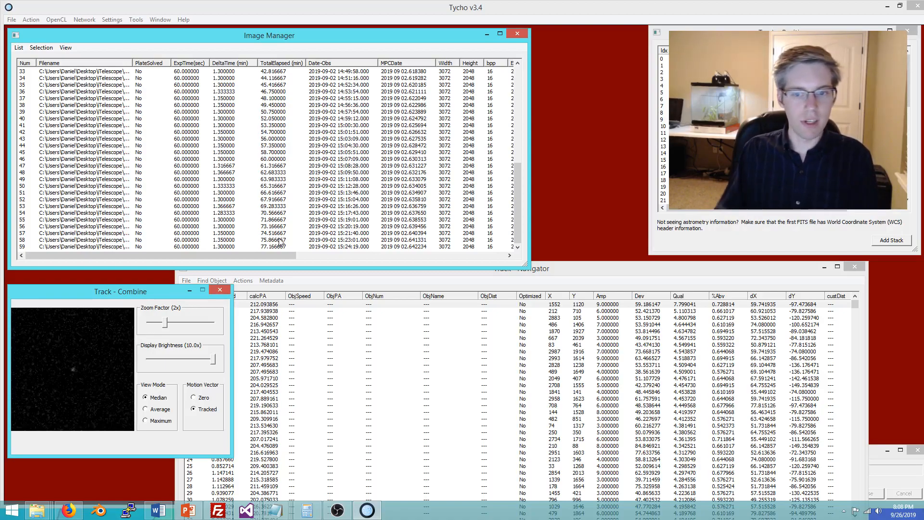
# - Bring the Track Navigator forward and load the images into the Image Viewer with track 1 selected
pyautogui.moveTo(550, 267); pyautogui.dragTo(570, 253)
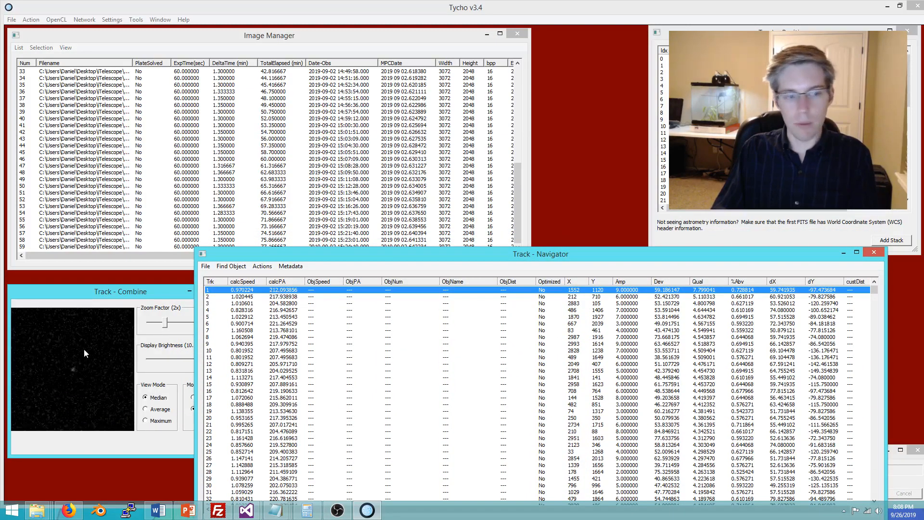
pyautogui.click(206, 266)
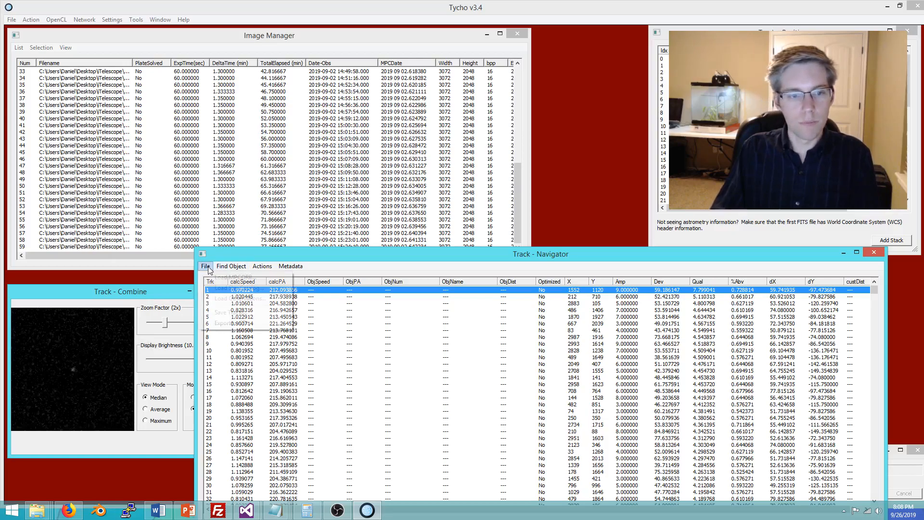
pyautogui.click(223, 288)
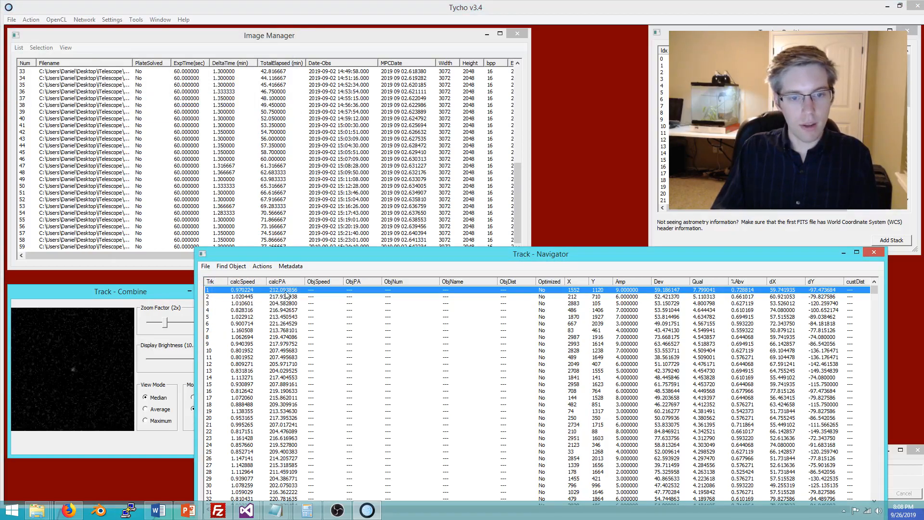
# - Verify track 1 at 2x zoom and add three observations of it under the tracklet ID DJP1715
pyautogui.rightClick(288, 292)
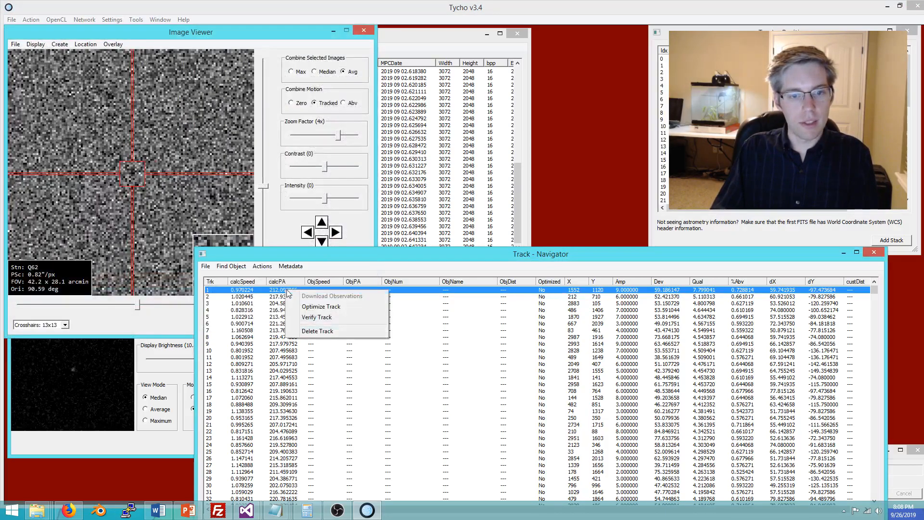
pyautogui.click(313, 318)
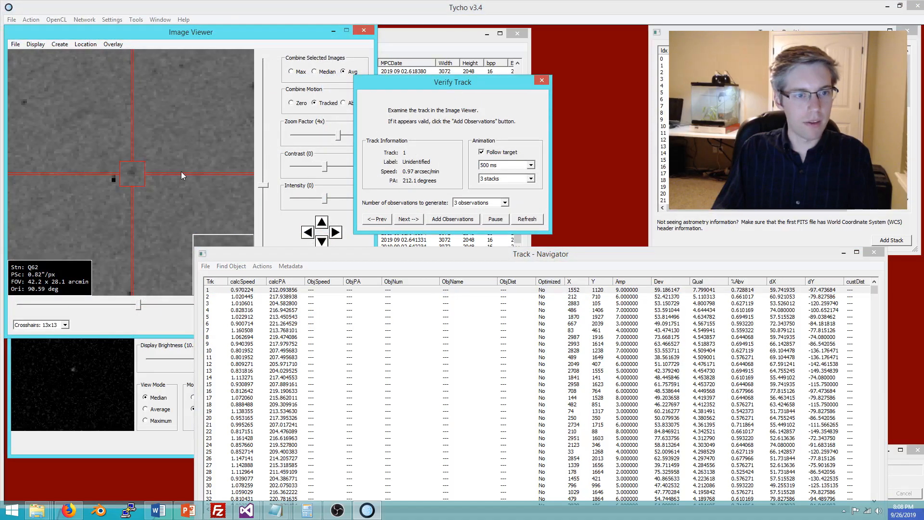
pyautogui.click(332, 136)
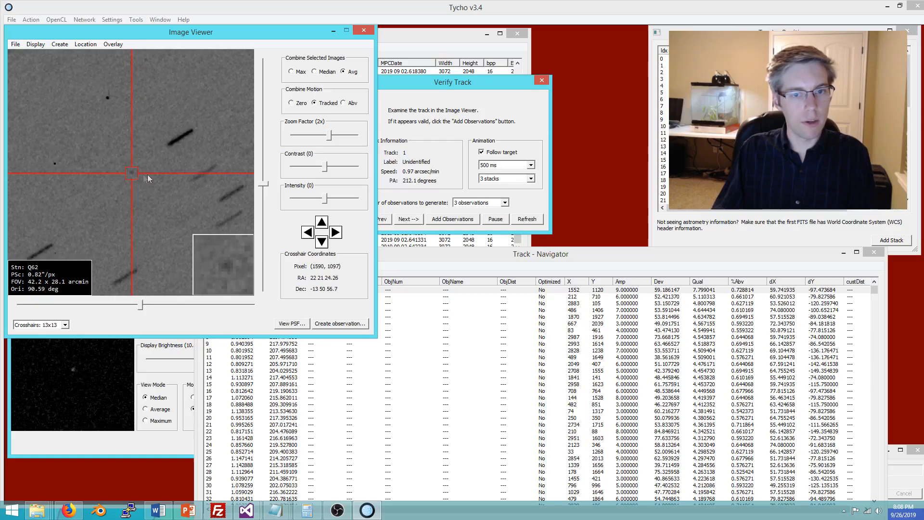
pyautogui.click(453, 219)
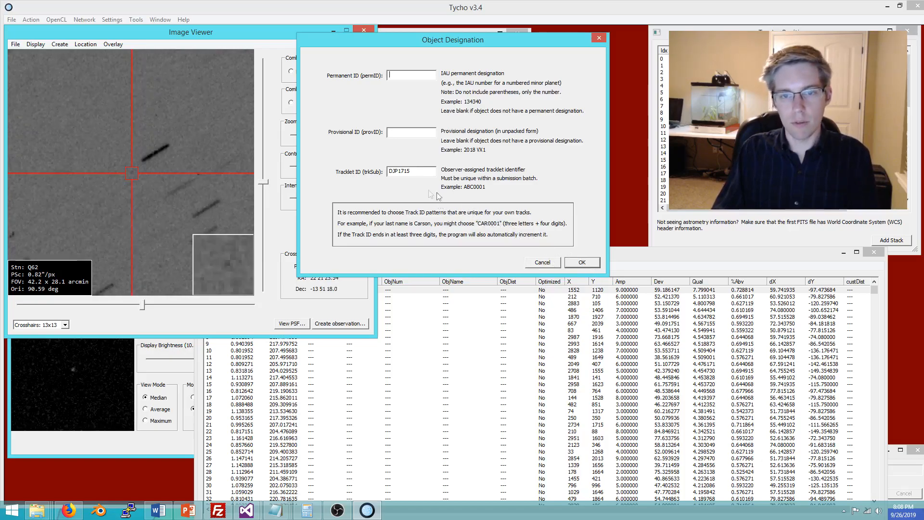
pyautogui.click(581, 262)
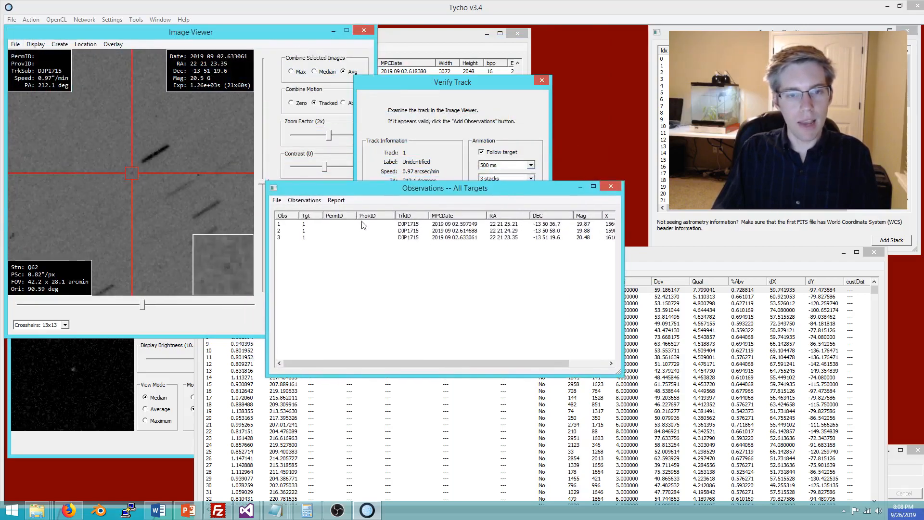
# - Open the observations text form with the three DJP1676 observations of 2019 09 01 entered in it
pyautogui.click(137, 20)
pyautogui.click(159, 190)
pyautogui.write('DJP1676 KC2019 09 01.53318322 22 17.82 -13 29 18.5          20.0 G      Q62      DJP1676 KC2019 09 01.58961822 22 14.84 -13 30 27.7          20.5 G      Q62      DJP1676 KC2019 09 01.64568922 22 12.01 -13 31 33.0          19.9 G      Q62')
pyautogui.click(165, 128)
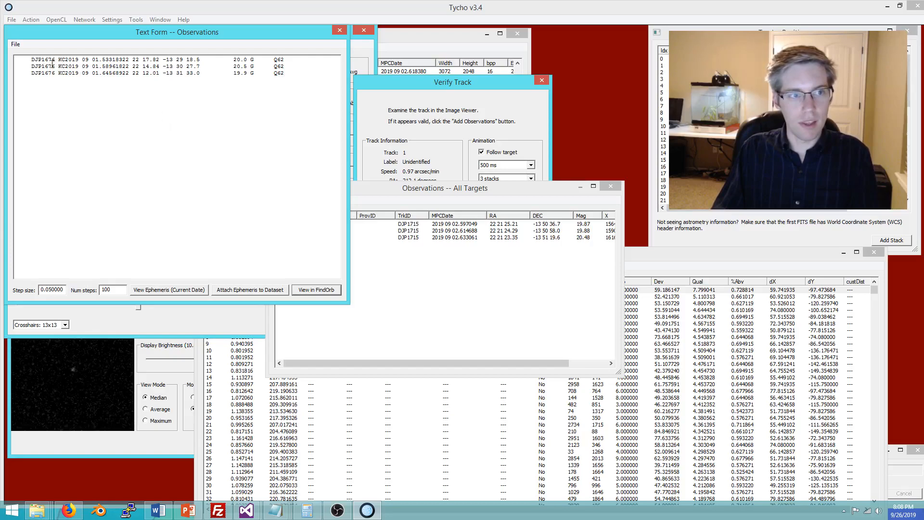
# - Change the tracklet ID of the three new 2019 09 02 observations to DJP1676
pyautogui.moveTo(439, 263); pyautogui.dragTo(391, 225)
pyautogui.rightClick(364, 232)
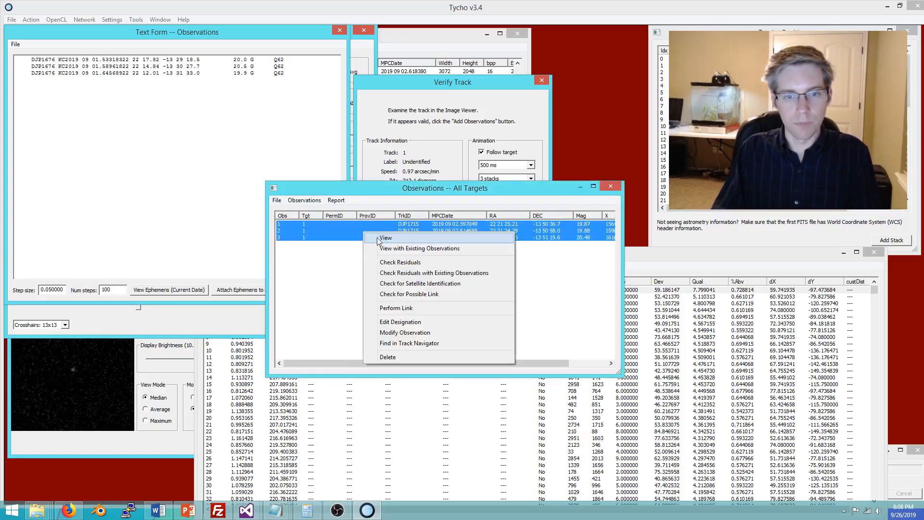
pyautogui.click(404, 322)
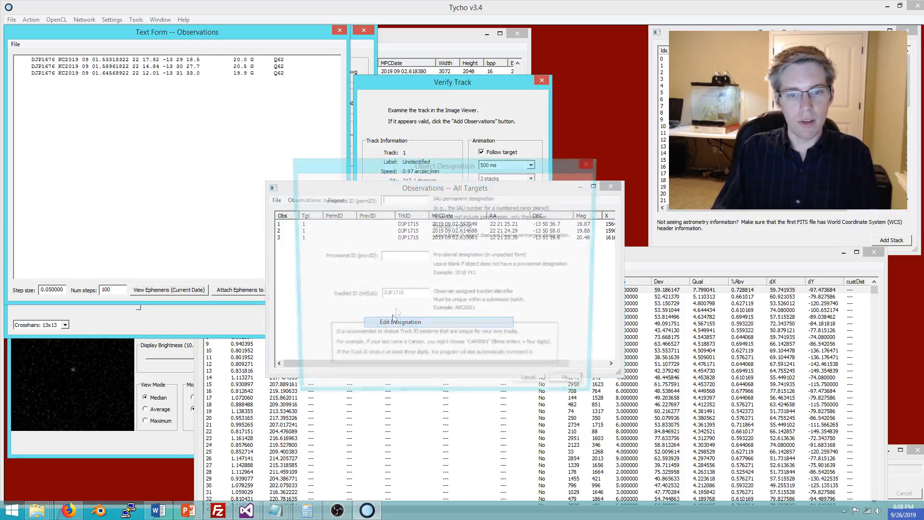
pyautogui.doubleClick(403, 296)
pyautogui.write('DJP')
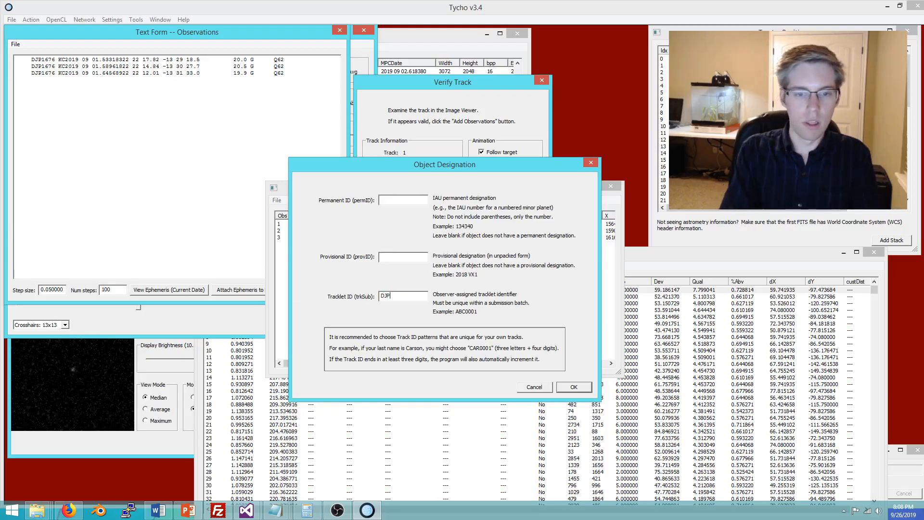
pyautogui.write('1676')
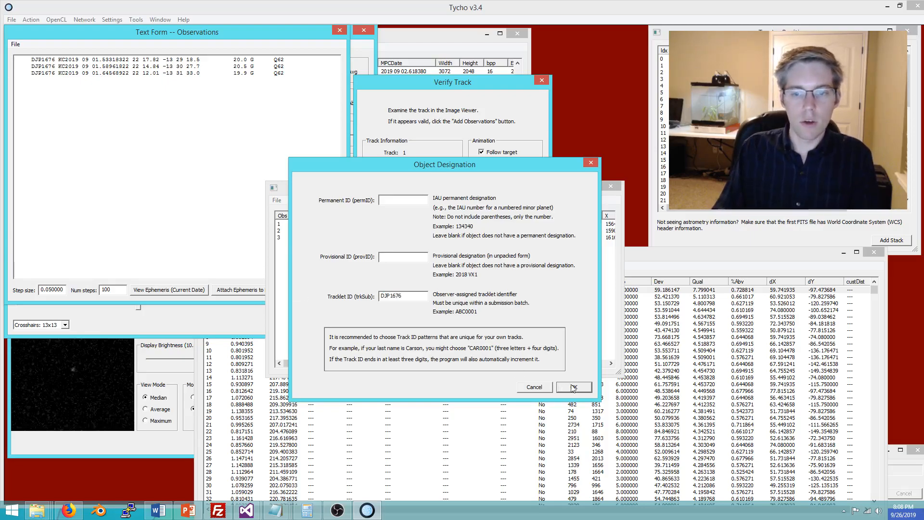
pyautogui.click(574, 388)
# - Open a blank Notepad window and move it clear of the text form and the list of observations
pyautogui.moveTo(433, 266); pyautogui.dragTo(390, 232)
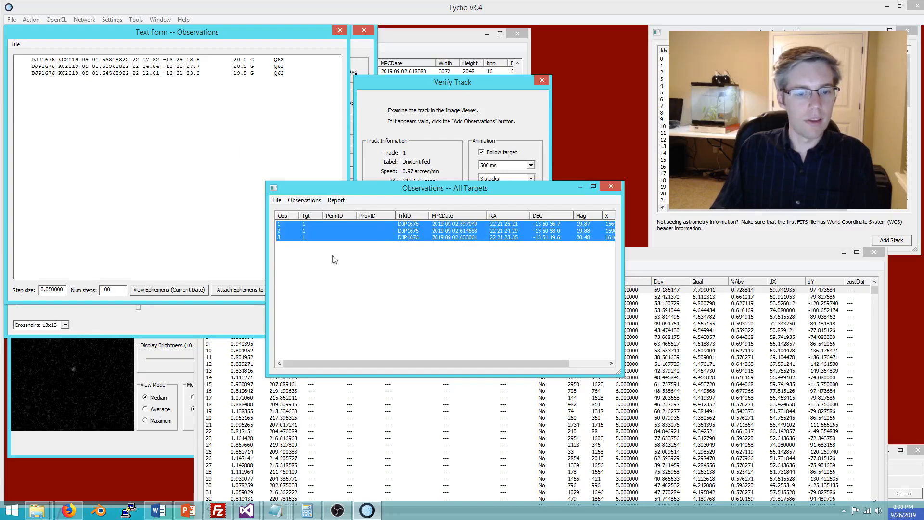
pyautogui.rightClick(284, 508)
pyautogui.click(263, 465)
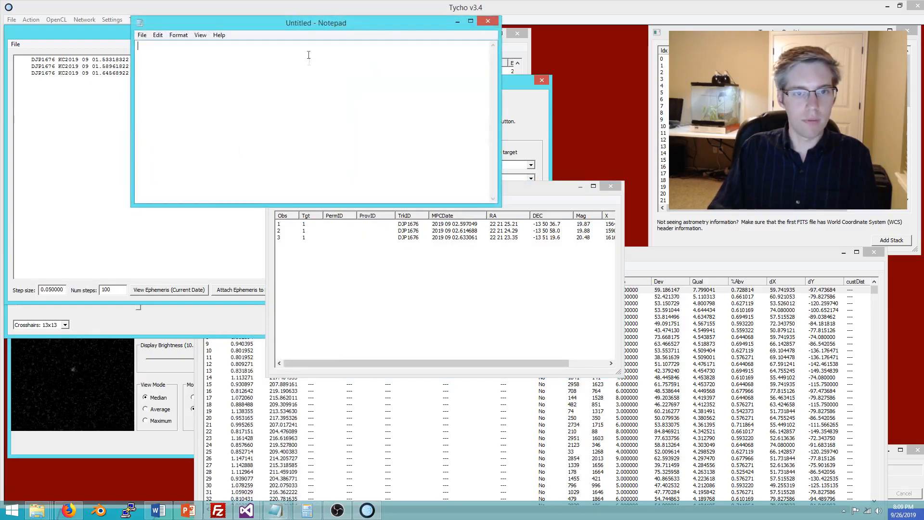
pyautogui.moveTo(305, 22); pyautogui.dragTo(607, 304)
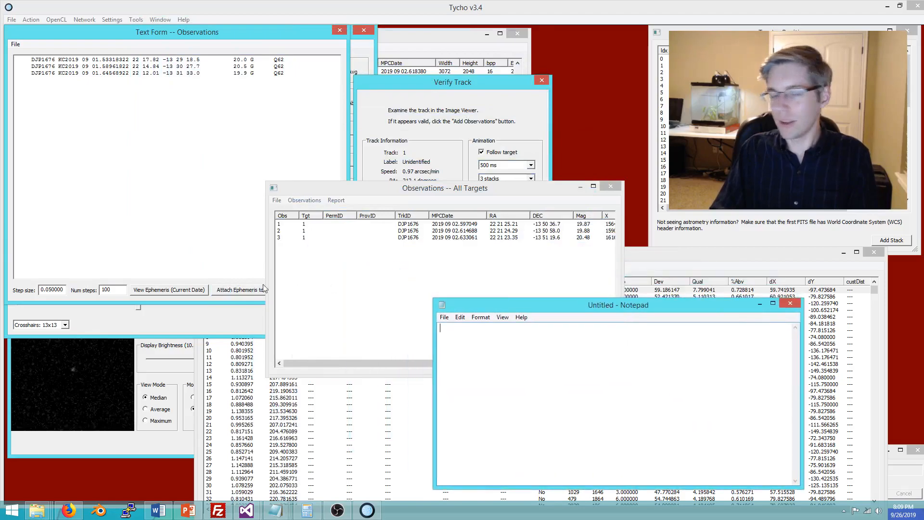
pyautogui.click(367, 277)
# - Put the three 2019 09 01 observations in the Notepad document and show the three 2019 09 02 observations in the text form
pyautogui.rightClick(322, 231)
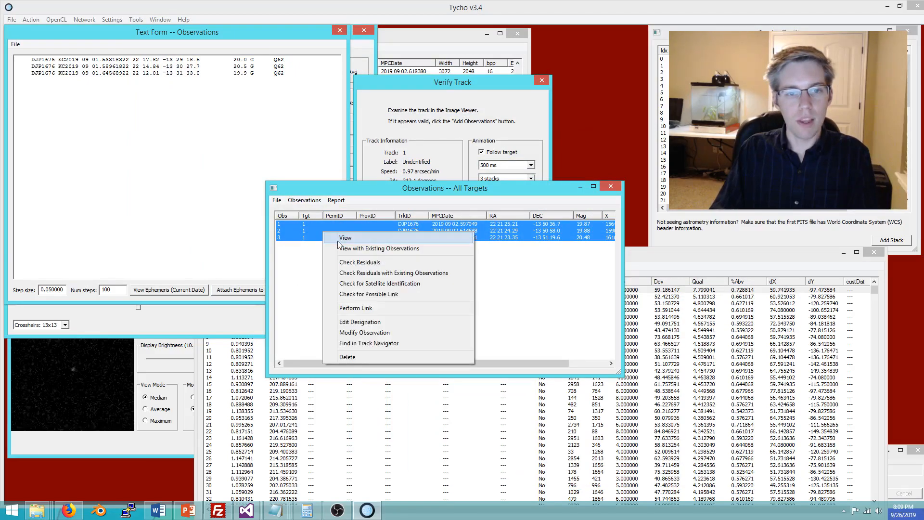
pyautogui.click(339, 238)
pyautogui.hotkey('ctrl', 'a')
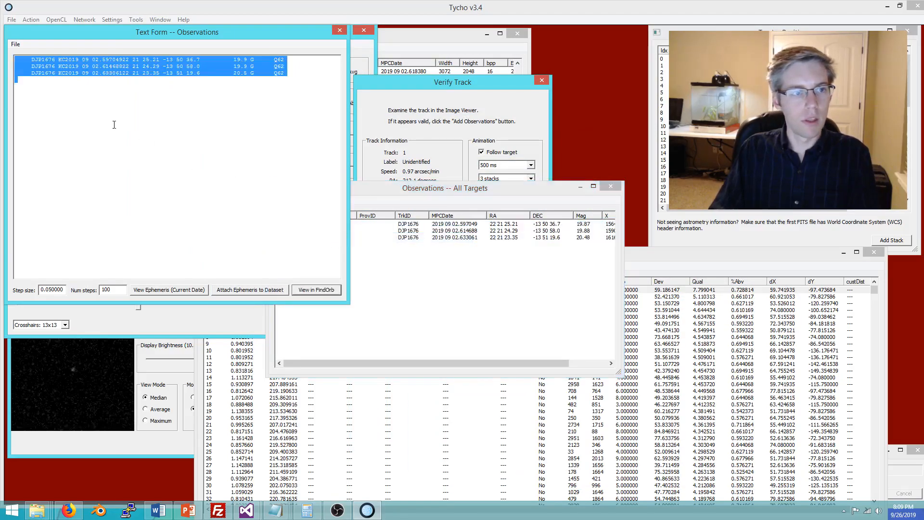
pyautogui.hotkey('alt', 'Tab')
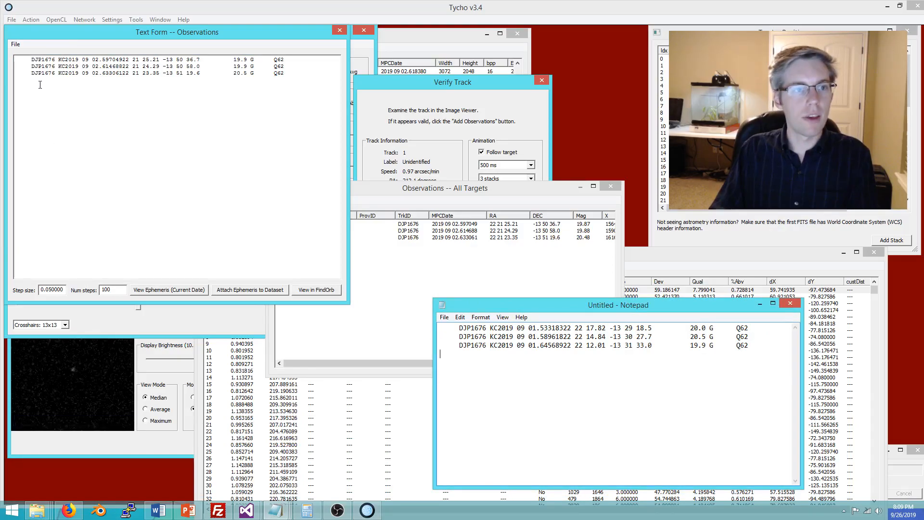
# - Copy the three 2019 09 02 observations from the text form into Notepad below the 2019 09 01 lines
pyautogui.click(53, 129)
pyautogui.hotkey('ctrl', 'a')
pyautogui.hotkey('ctrl', 'c')
pyautogui.click(275, 510)
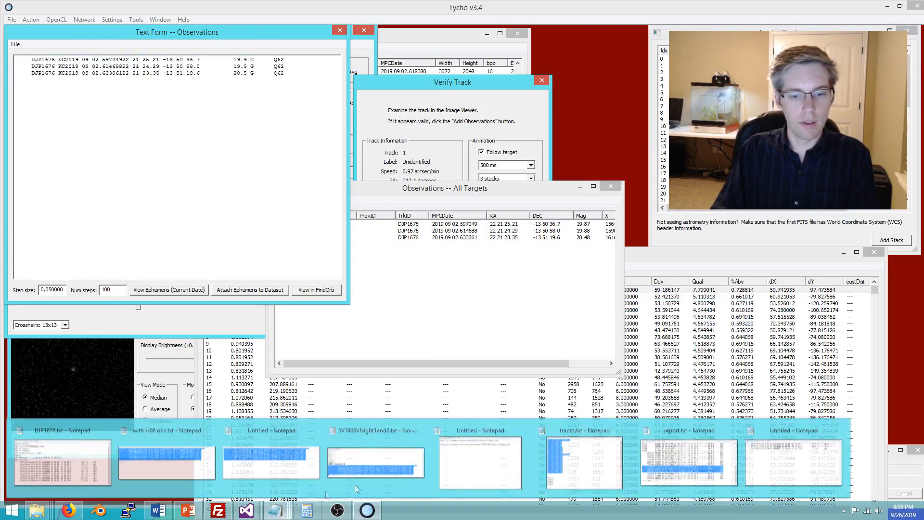
pyautogui.click(784, 472)
pyautogui.hotkey('ctrl', 'v')
pyautogui.press('Return')
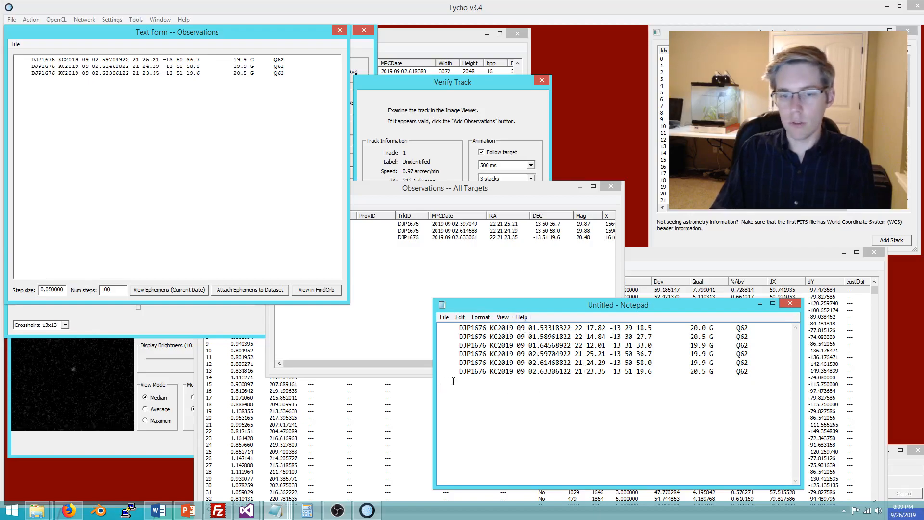
# - Replace the text form's contents with all six DJP1676 observations from Notepad and view them in Find_Orb
pyautogui.hotkey('ctrl', 'a')
pyautogui.hotkey('ctrl', 'c')
pyautogui.click(306, 268)
pyautogui.hotkey('ctrl', 'a')
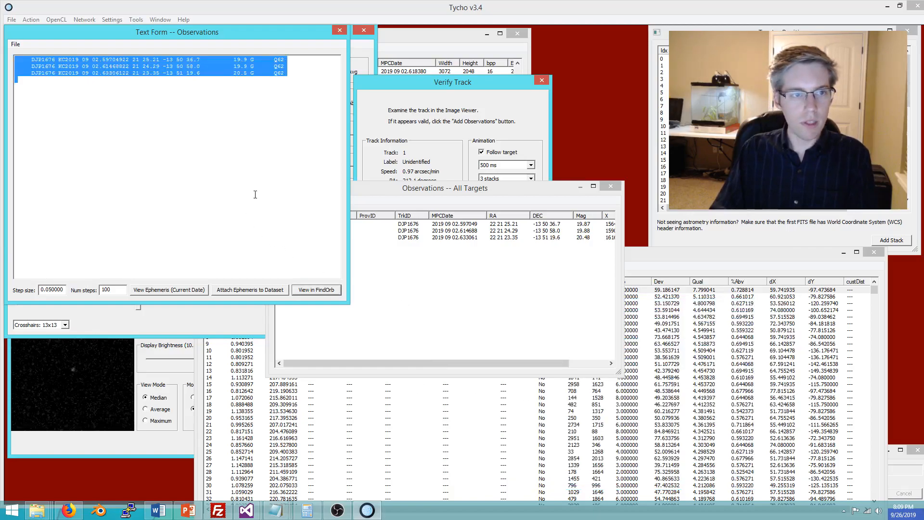
pyautogui.hotkey('ctrl', 'v')
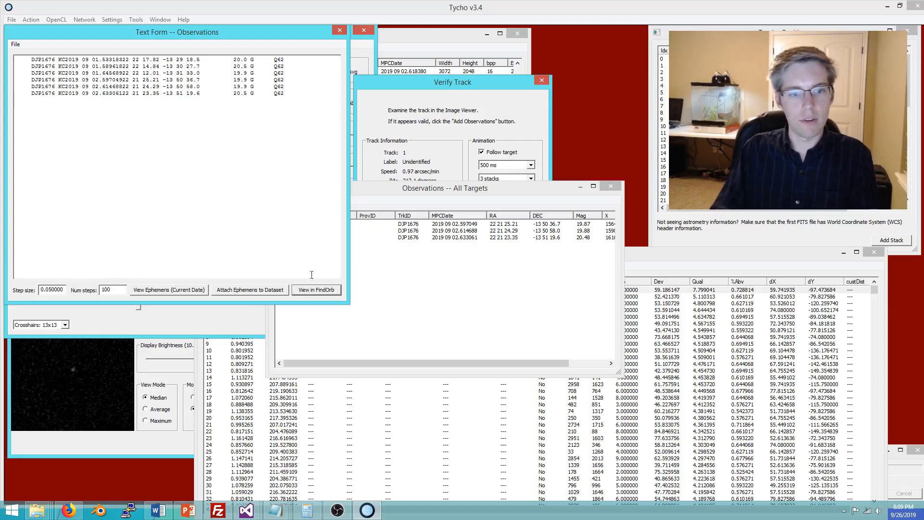
pyautogui.click(314, 289)
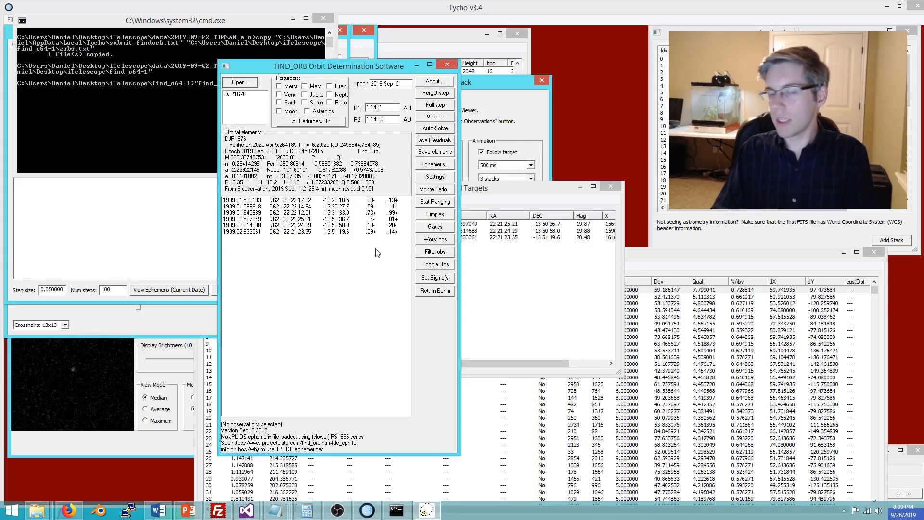
# - Examine the Find_Orb residuals of the DJP1676 observations, comparing the 2019 09 02 lines with the 2019 09 01 lines
pyautogui.click(374, 219)
pyautogui.keyDown('shift'); pyautogui.click(305, 231); pyautogui.keyUp('shift')
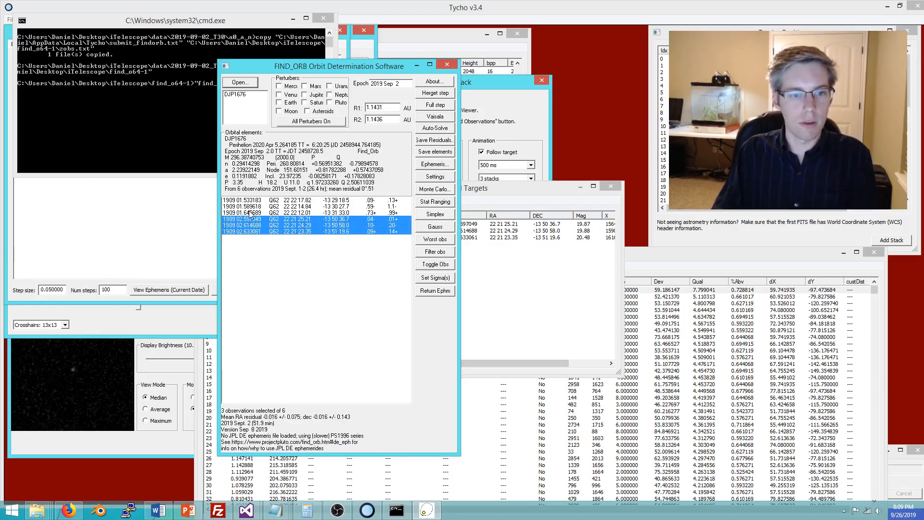
pyautogui.click(379, 208)
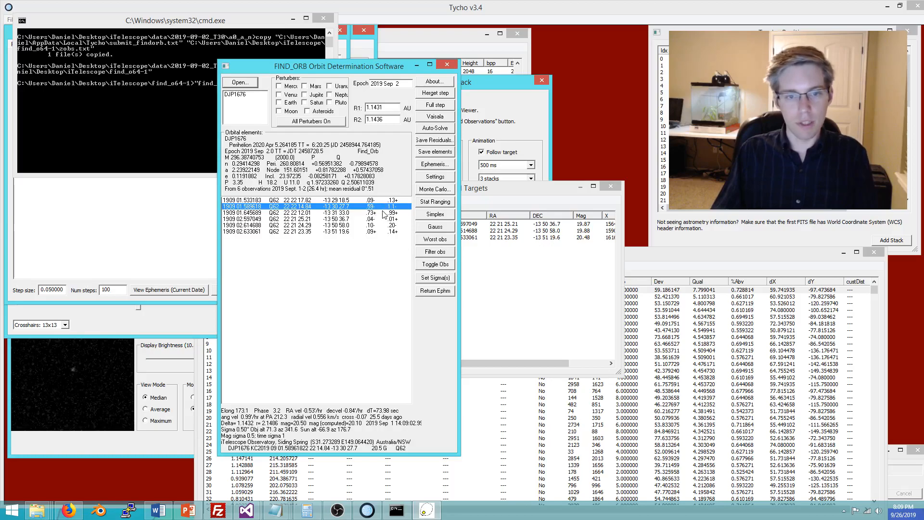
pyautogui.click(381, 220)
pyautogui.click(375, 226)
pyautogui.click(373, 231)
# - Spread out the Find_Orb, text form and Observations windows and recheck the residuals of the 2019 09 02 observations
pyautogui.moveTo(314, 67); pyautogui.dragTo(449, 76)
pyautogui.moveTo(211, 20); pyautogui.dragTo(701, 169)
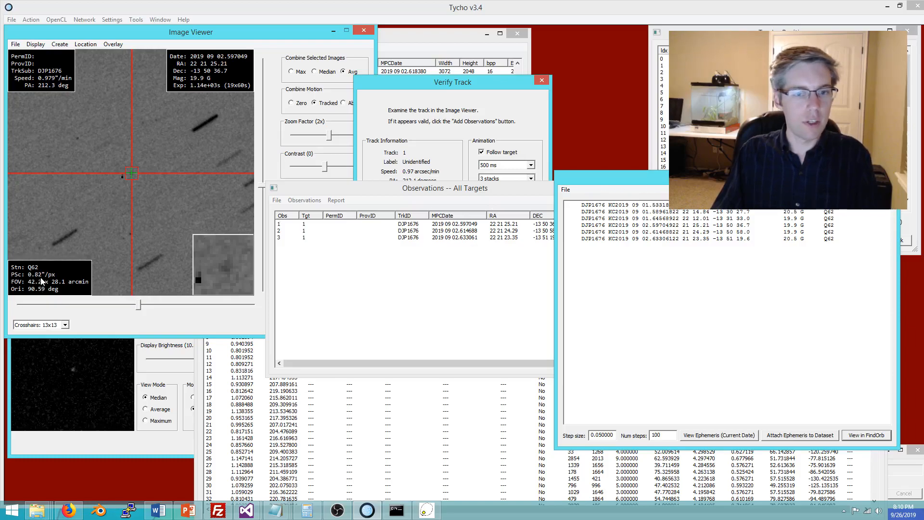
pyautogui.moveTo(386, 188); pyautogui.dragTo(229, 202)
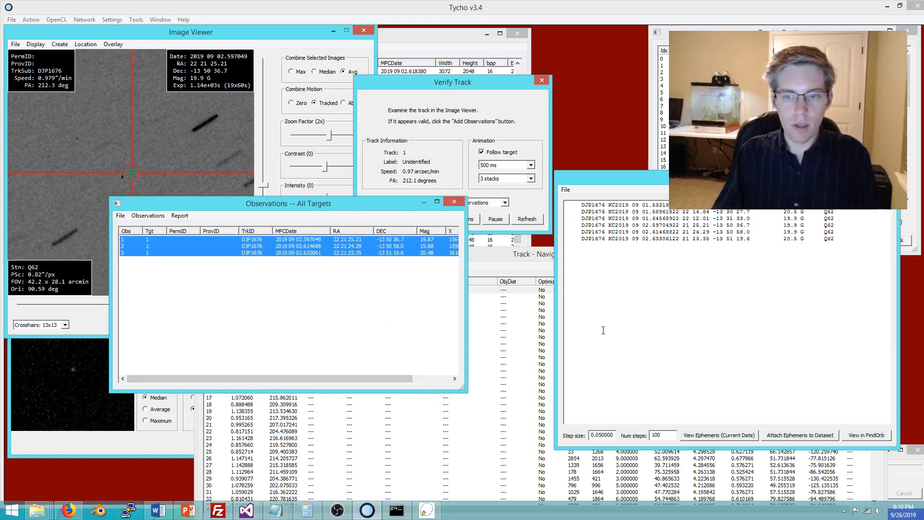
pyautogui.click(426, 509)
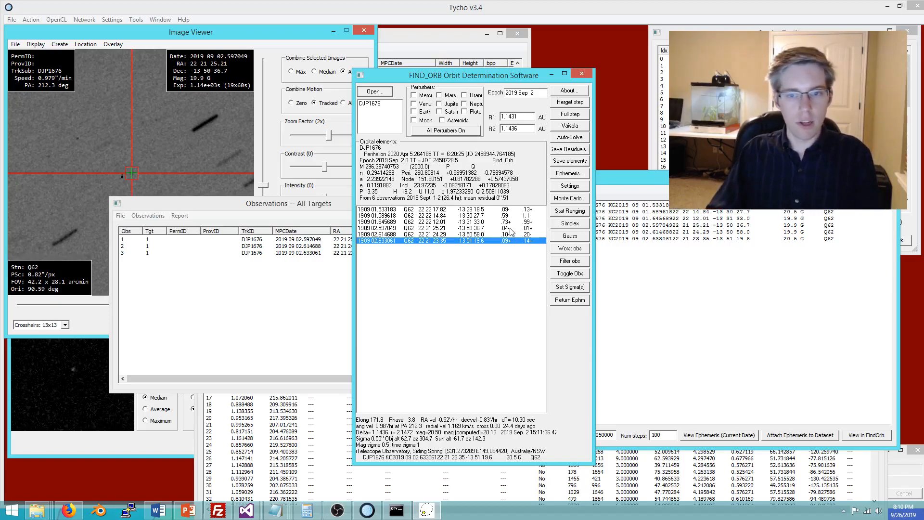
pyautogui.click(510, 228)
pyautogui.click(471, 234)
pyautogui.click(486, 240)
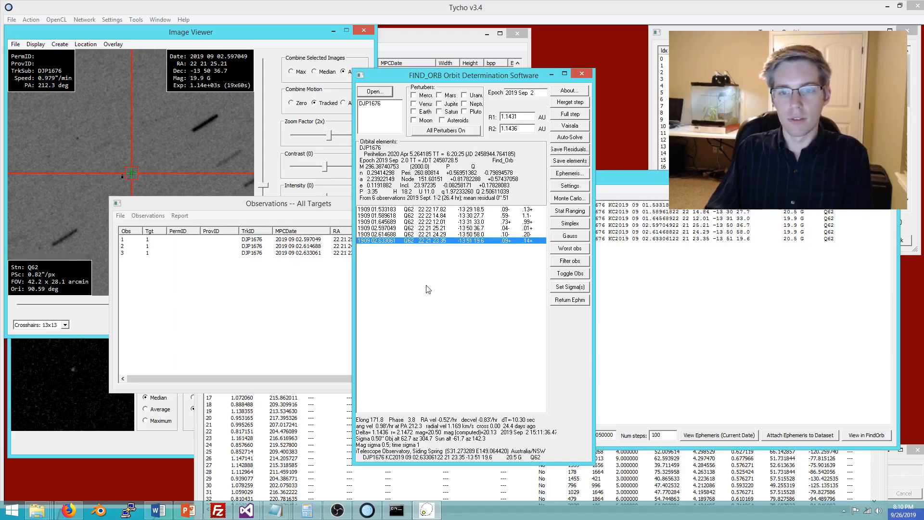
# - Copy all six DJP1676 observations into the MPChecker form in Firefox and produce the list of known minor planets around them
pyautogui.click(676, 279)
pyautogui.hotkey('ctrl', 'a')
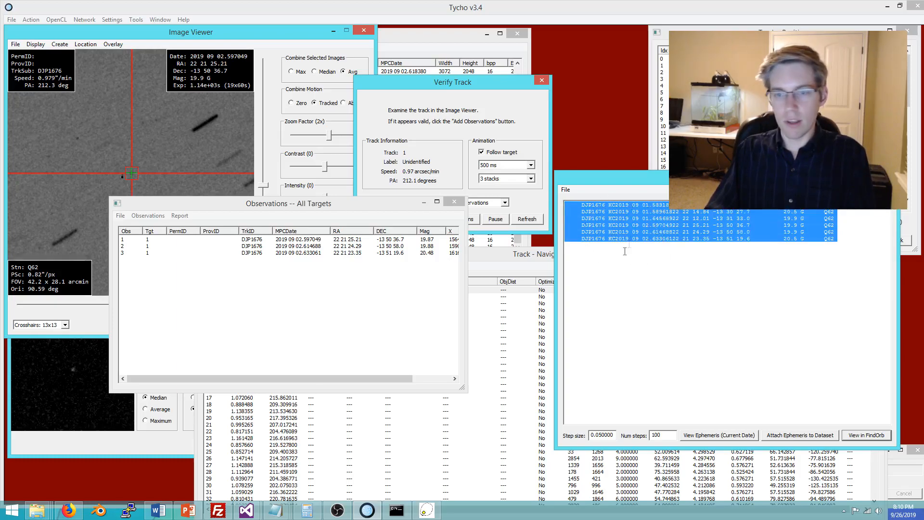
pyautogui.click(68, 509)
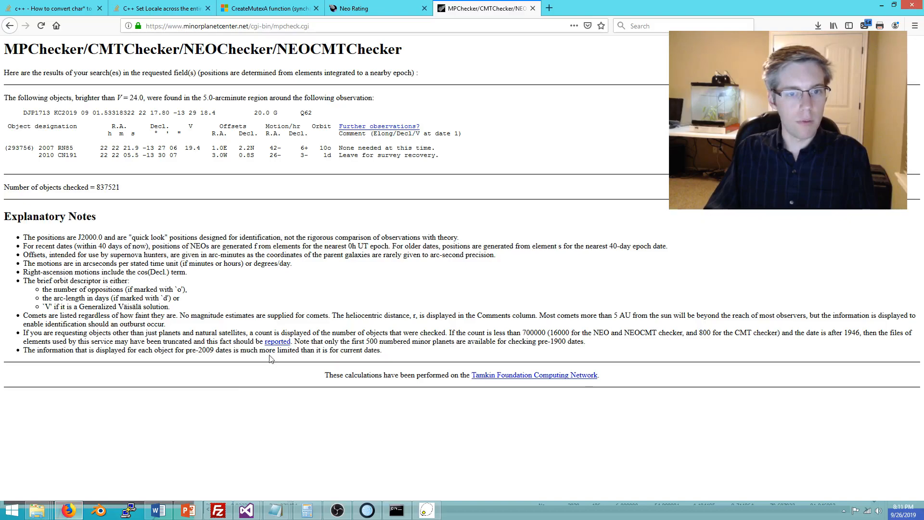
pyautogui.hotkey('alt', 'Left')
pyautogui.click(380, 415)
pyautogui.hotkey('ctrl', 'a')
pyautogui.hotkey('ctrl', 'v')
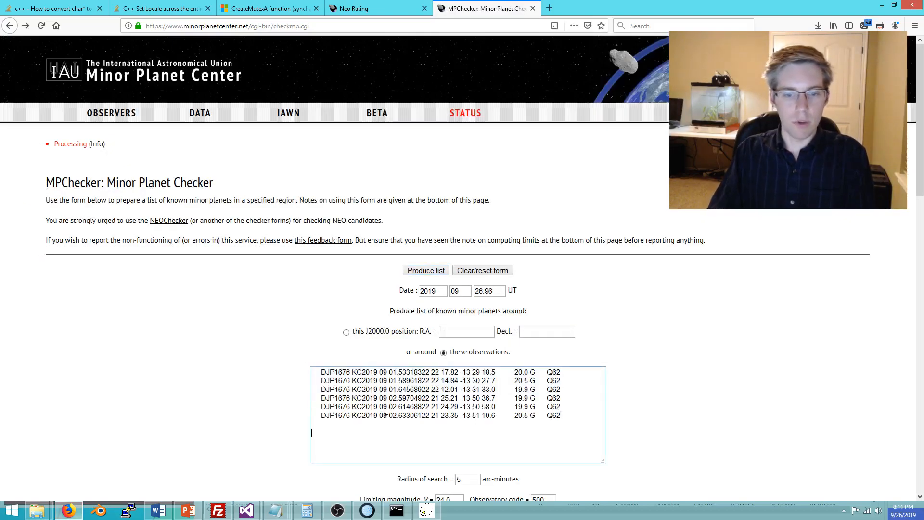
pyautogui.click(414, 271)
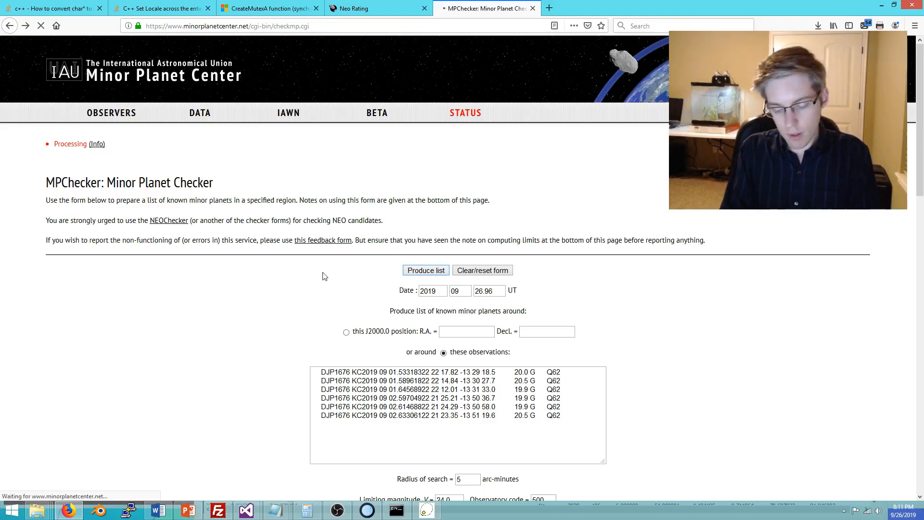
# - Rate the six DJP1676 observations on the NEO Rating page for all orbit classes and examine the Pho score
pyautogui.click(380, 8)
pyautogui.click(162, 393)
pyautogui.hotkey('ctrl', 'a')
pyautogui.hotkey('ctrl', 'v')
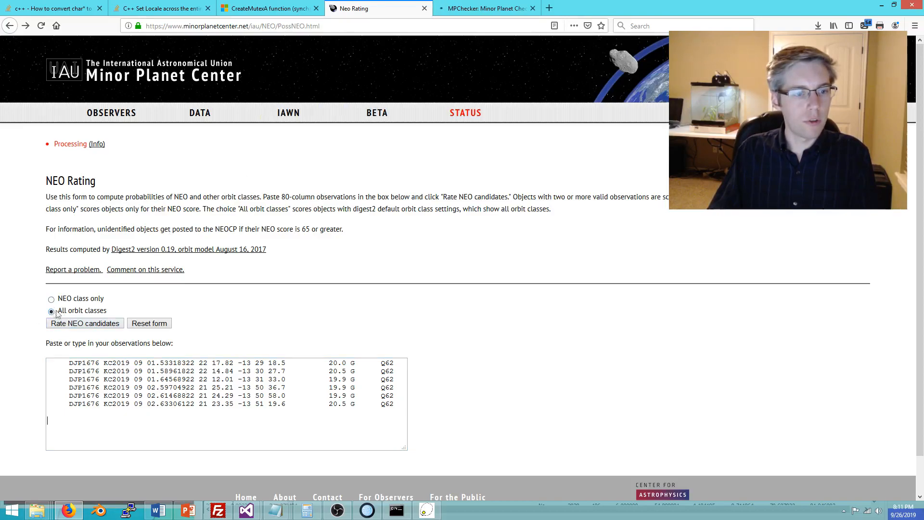
pyautogui.click(72, 324)
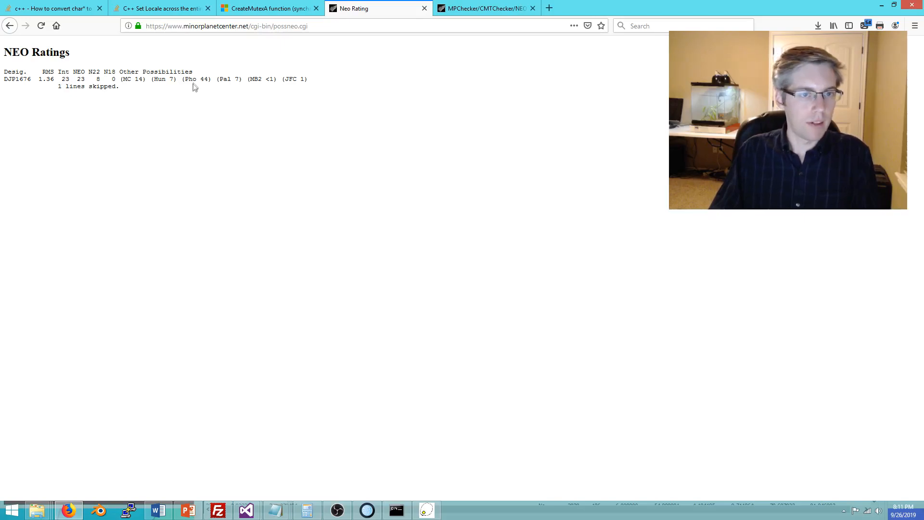
pyautogui.moveTo(183, 79); pyautogui.dragTo(210, 80)
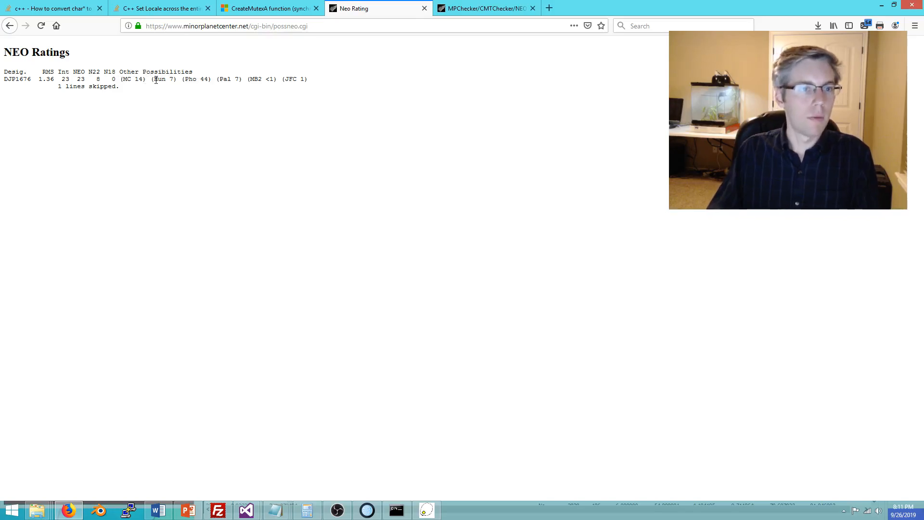
# - Return to the NEO Rating form, examine the MPChecker results for DJP1676 and switch back to Tycho
pyautogui.click(9, 26)
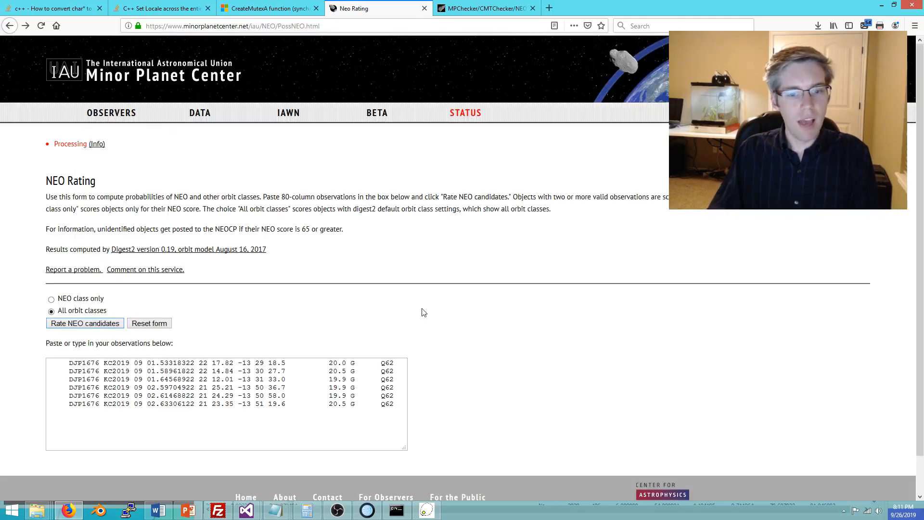
pyautogui.click(510, 3)
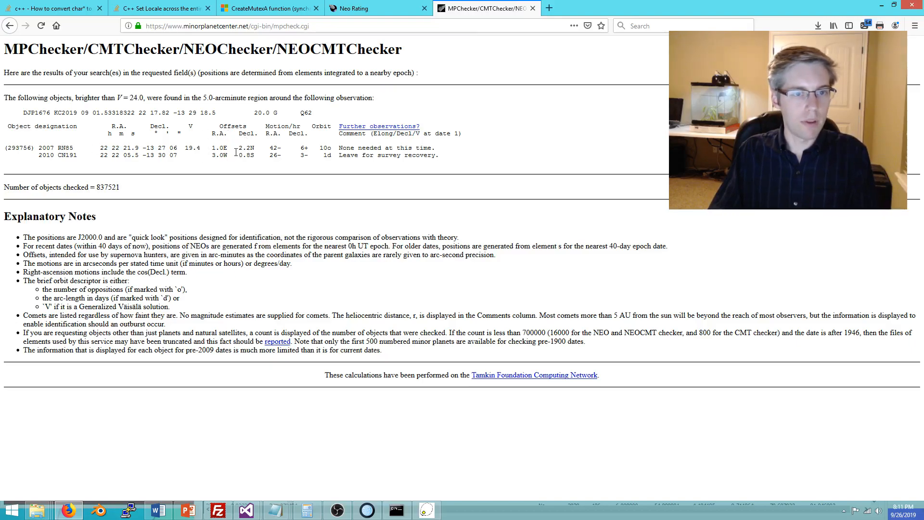
pyautogui.click(371, 509)
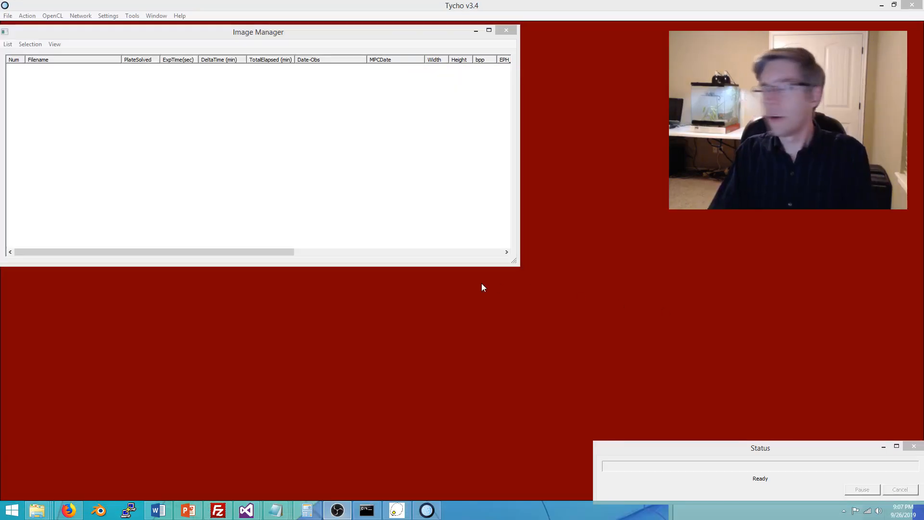
# - Load all of the 2019-09-26 images into the empty Image Manager and look through the list to its end
pyautogui.click(8, 44)
pyautogui.click(27, 56)
pyautogui.click(291, 157)
pyautogui.hotkey('ctrl', 'a')
pyautogui.click(597, 282)
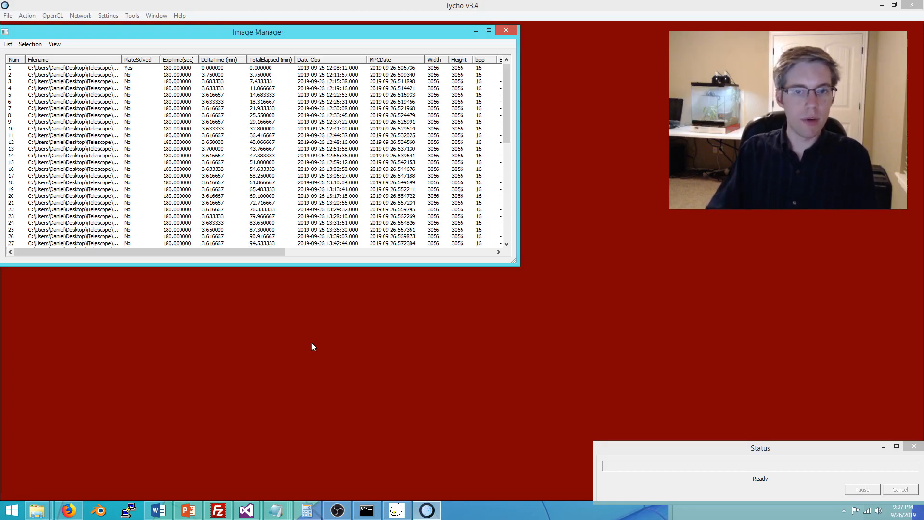
pyautogui.scroll(-11, 394, 251)
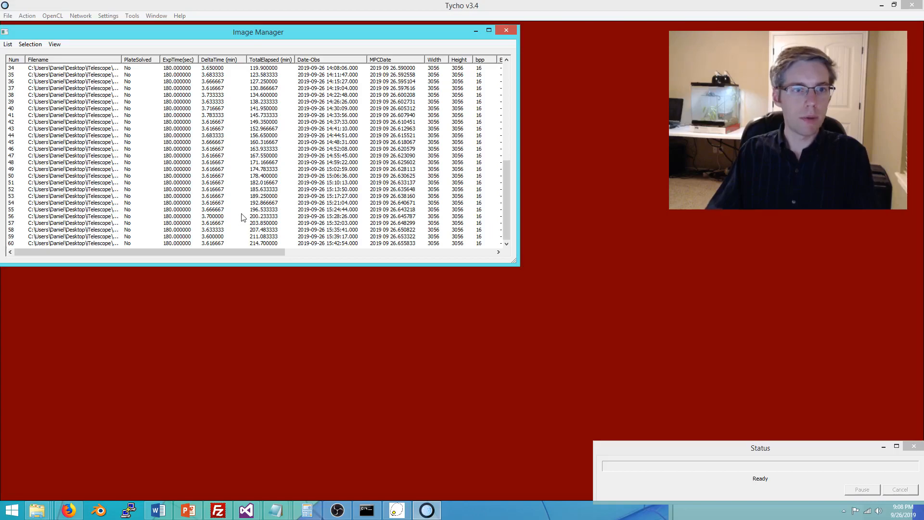
# - Open DJP1676's existing observations in text form and attach the ephemeris returned from Find_Orb to the loaded dataset
pyautogui.click(132, 16)
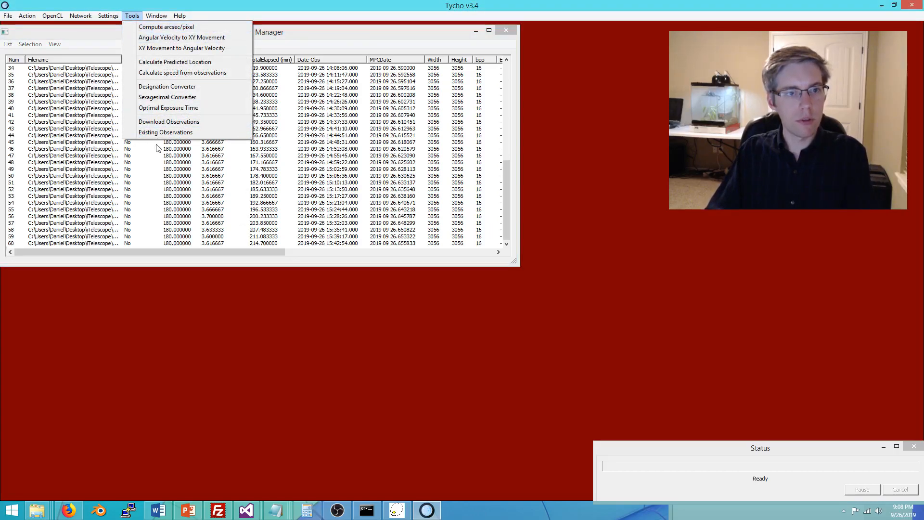
pyautogui.click(198, 133)
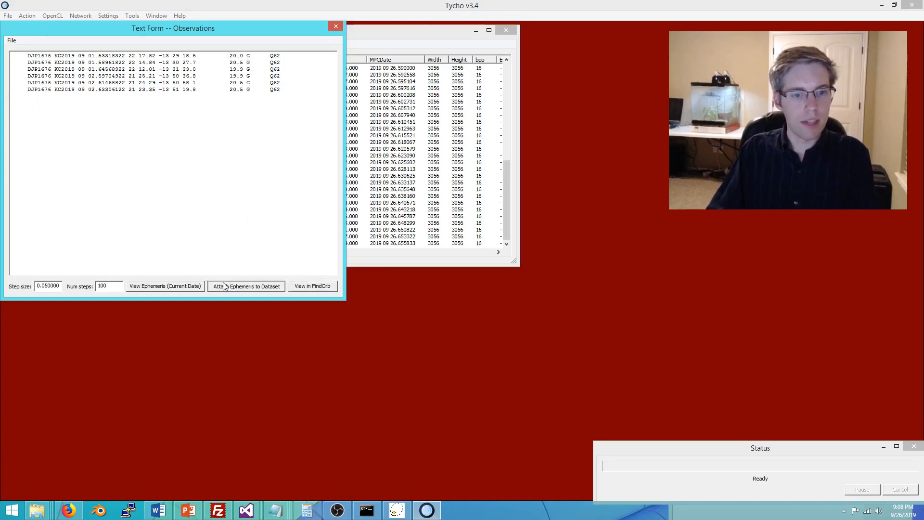
pyautogui.click(312, 286)
pyautogui.click(485, 283)
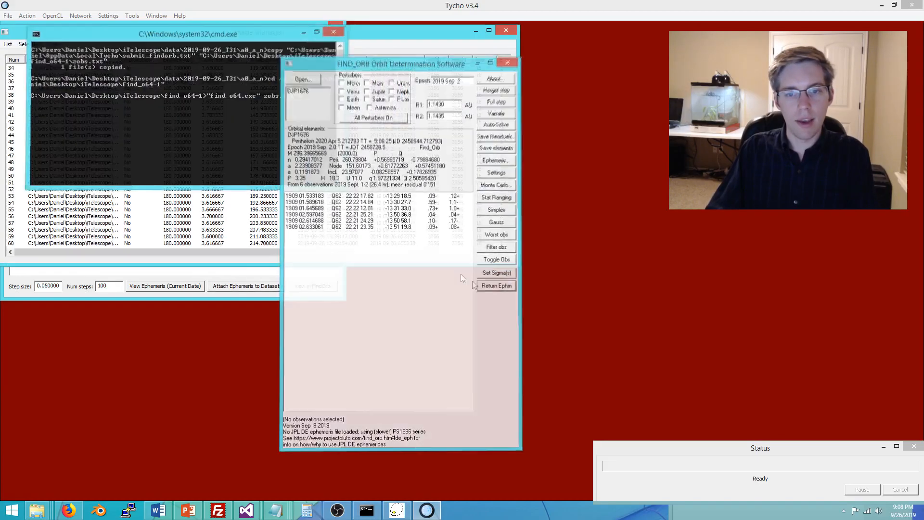
# - Look over the attached ephemeris columns of the image list and start the adaptive Synthetic Tracker with the proposed star subtraction threshold
pyautogui.moveTo(281, 251); pyautogui.dragTo(490, 250)
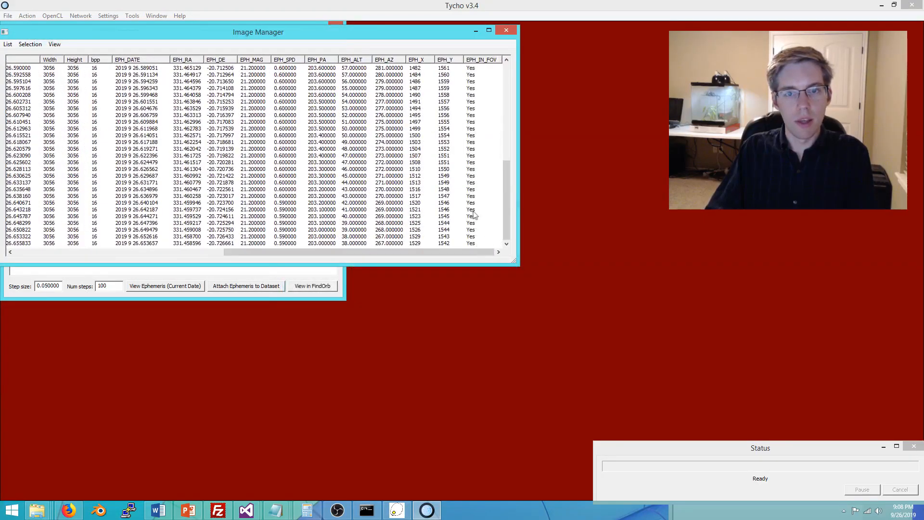
pyautogui.moveTo(508, 202); pyautogui.dragTo(508, 103)
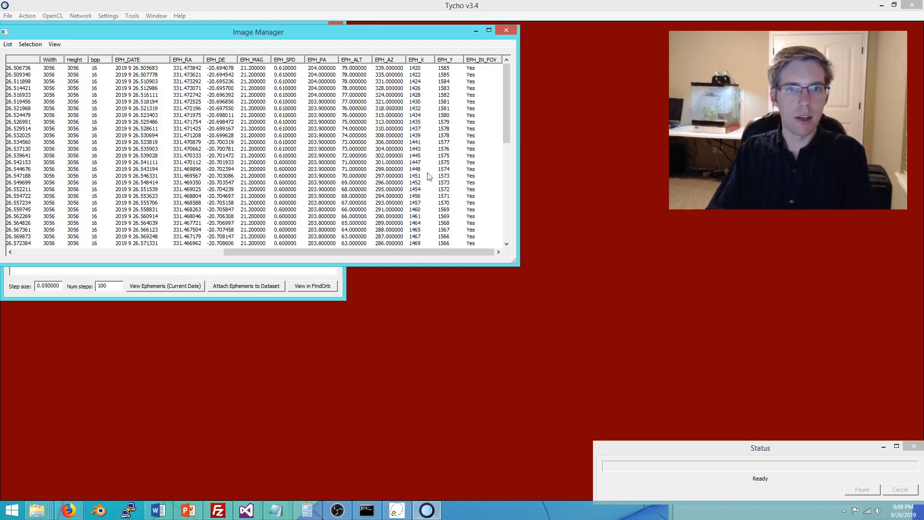
pyautogui.click(27, 15)
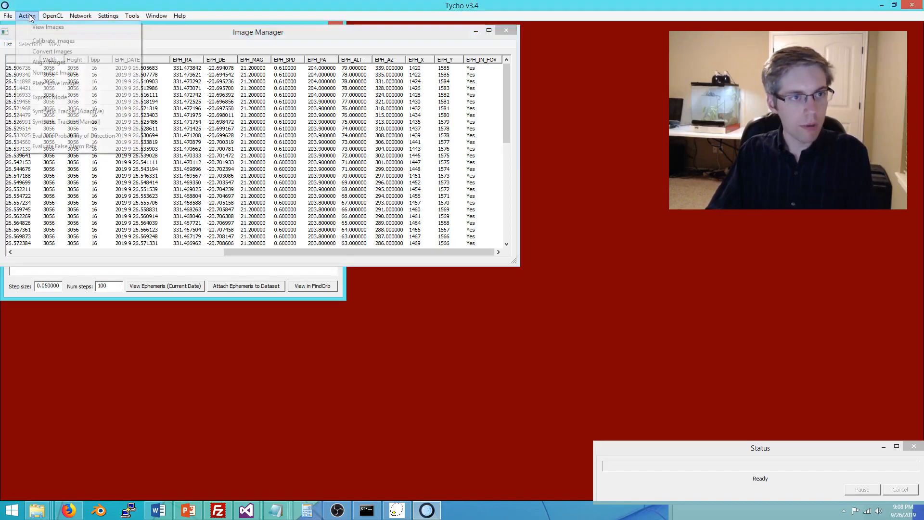
pyautogui.click(65, 111)
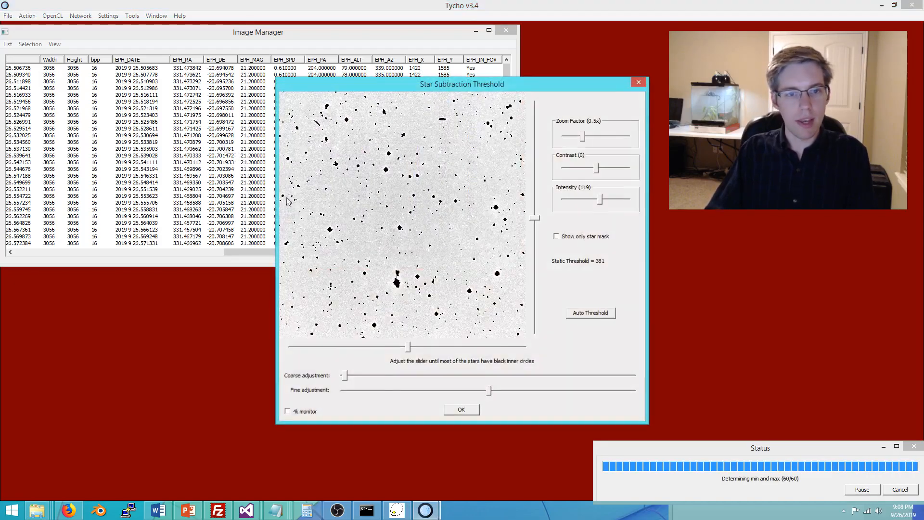
pyautogui.click(466, 409)
pyautogui.click(466, 330)
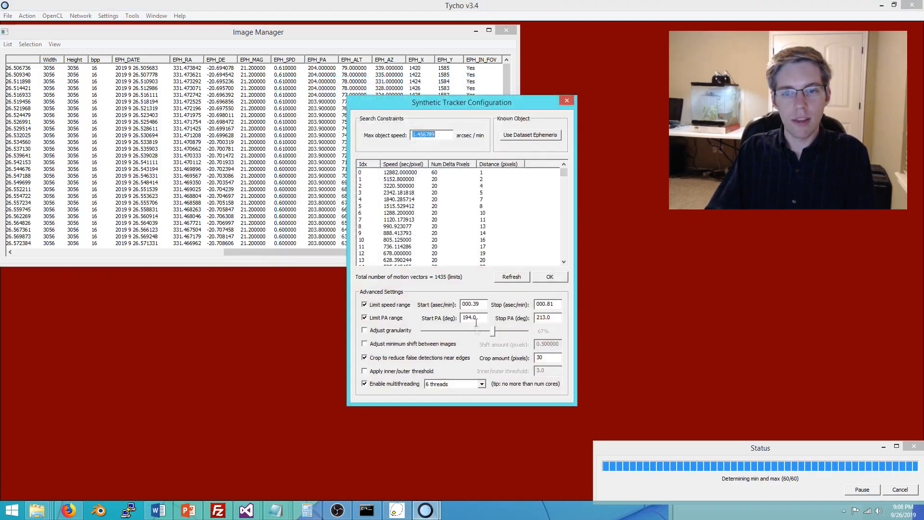
# - Constrain the tracker search from the dataset ephemeris, with speed 0.39 to 0.81 arcsec/min and PA 194 to 213 degrees, and run it
pyautogui.moveTo(460, 103); pyautogui.dragTo(368, 131)
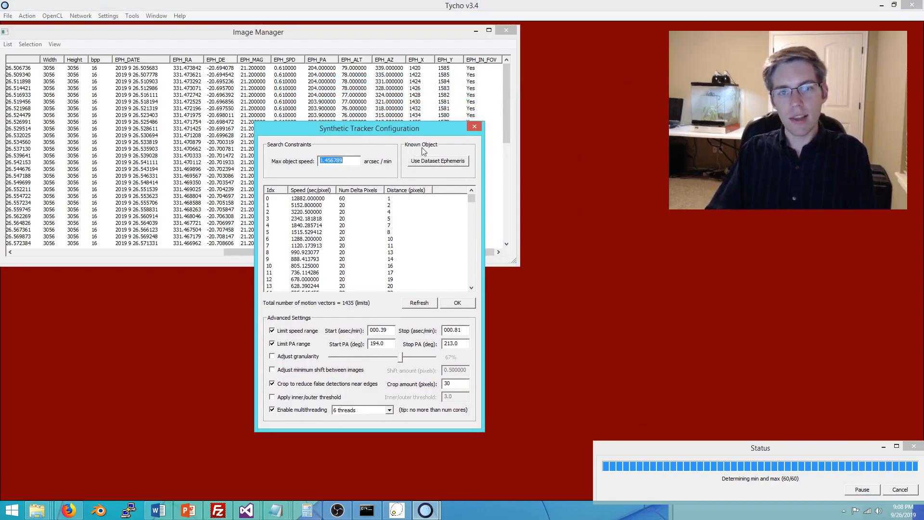
pyautogui.click(438, 162)
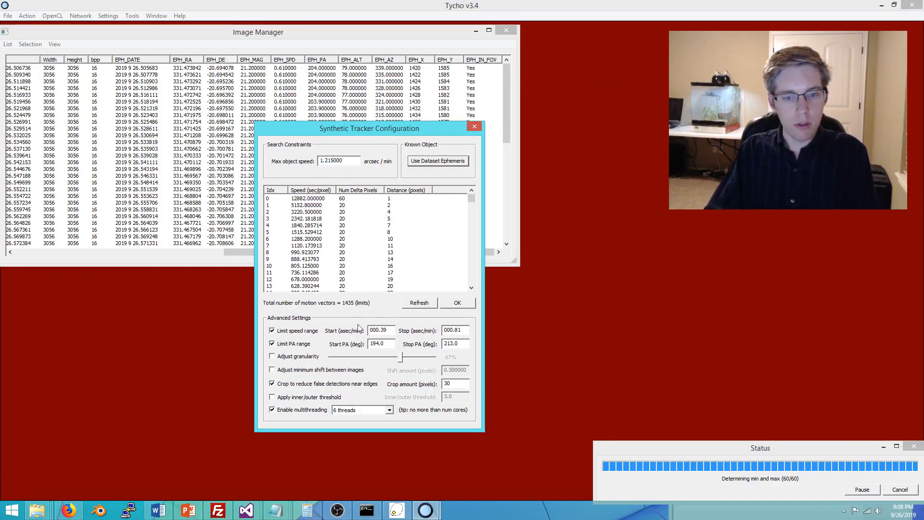
pyautogui.click(390, 332)
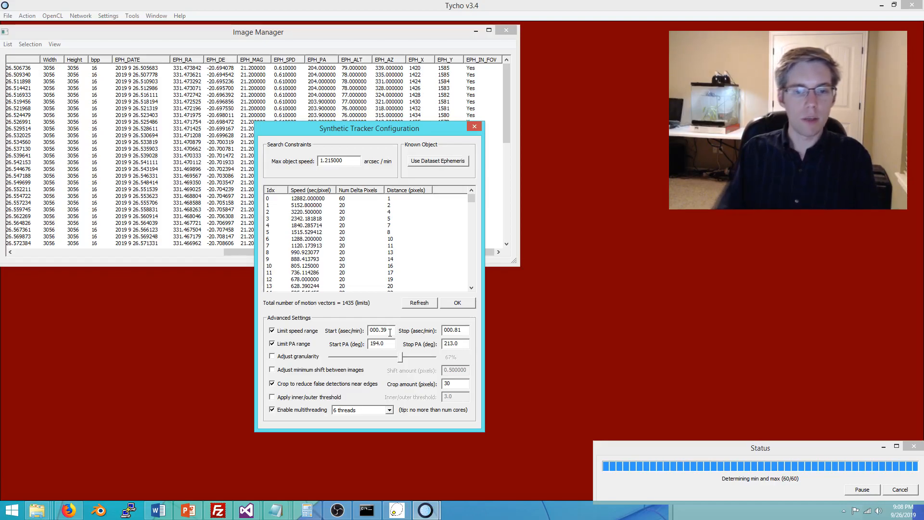
pyautogui.moveTo(390, 332); pyautogui.dragTo(355, 331)
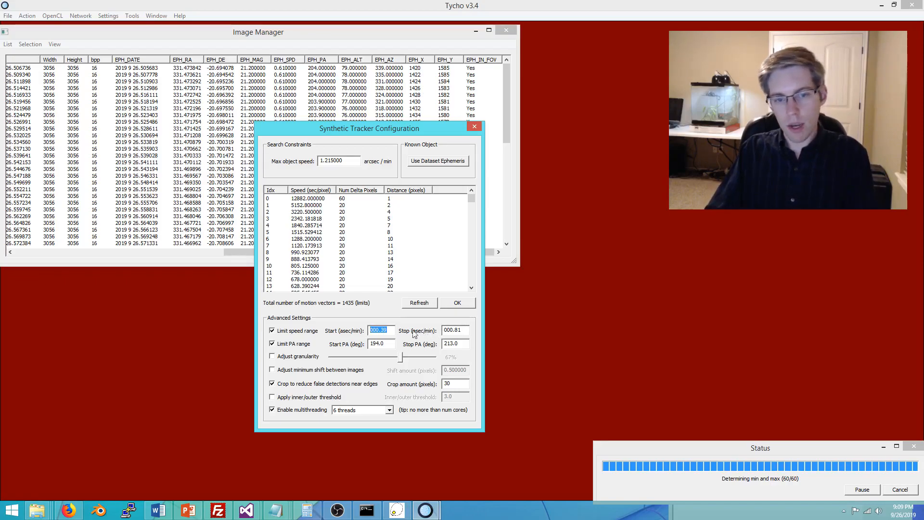
pyautogui.click(393, 331)
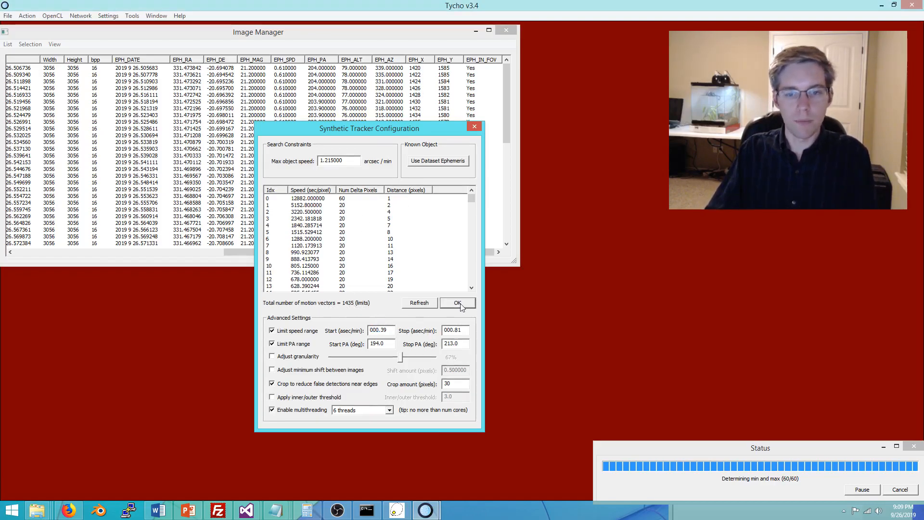
pyautogui.click(459, 303)
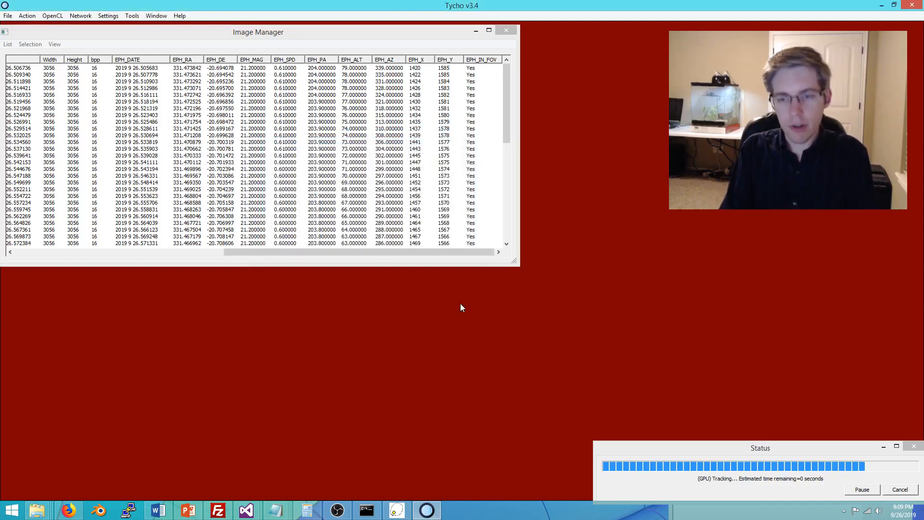
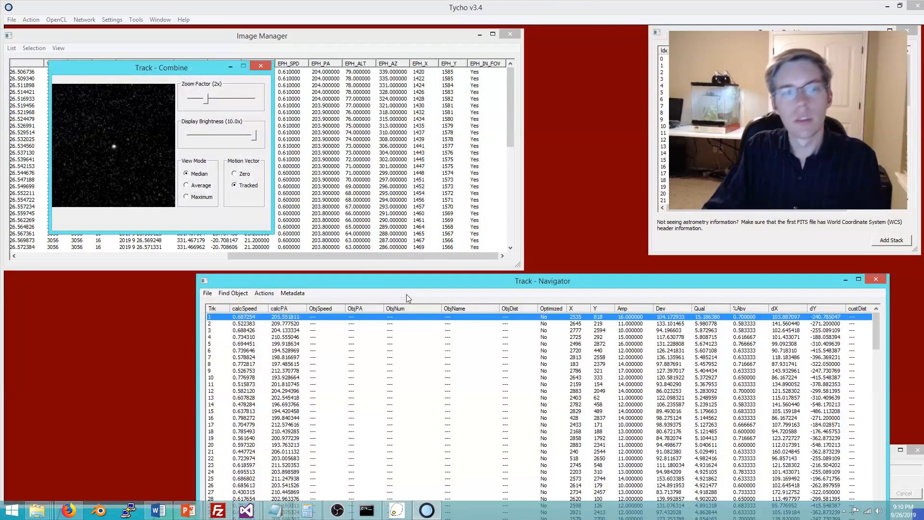
# - Load the MPCORB database into the Track Navigator
pyautogui.moveTo(299, 284); pyautogui.dragTo(277, 222)
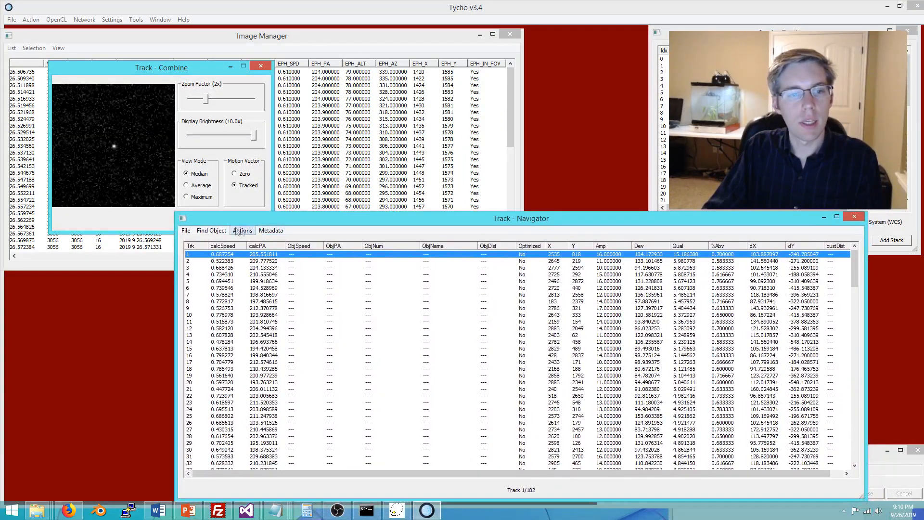
pyautogui.click(187, 230)
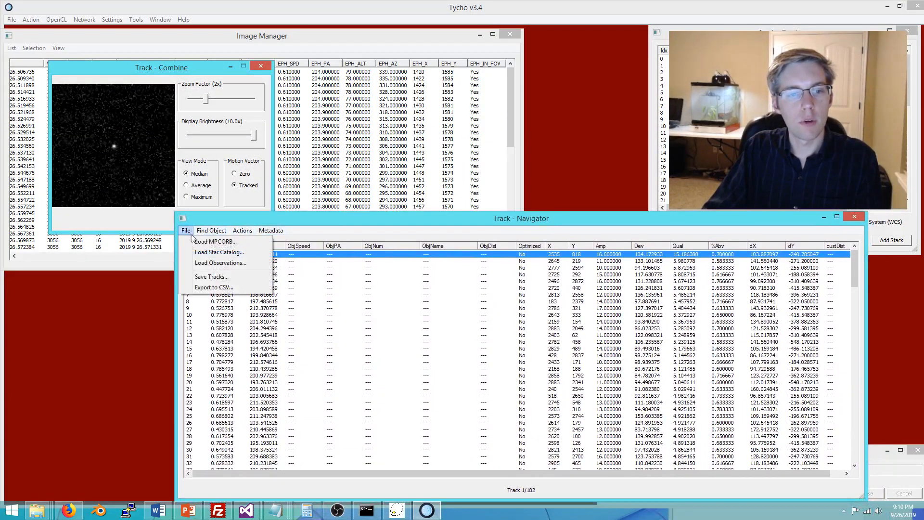
pyautogui.click(217, 244)
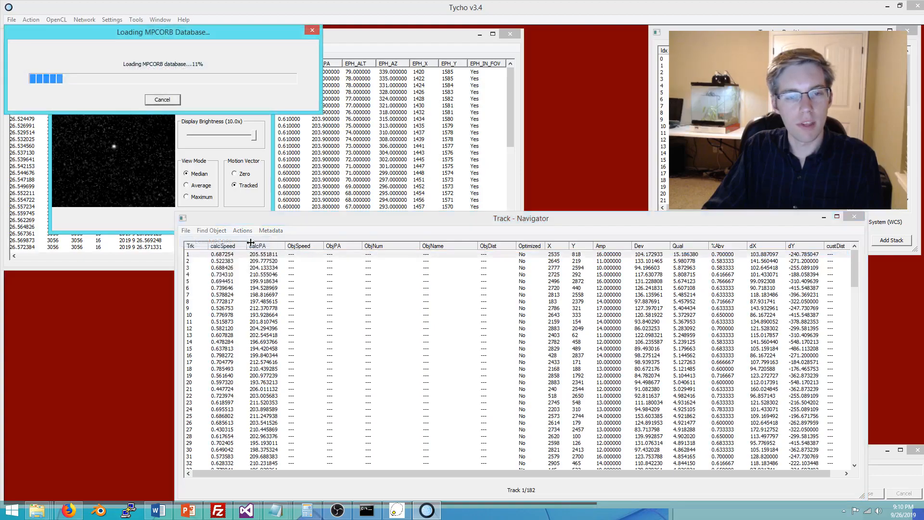
pyautogui.click(307, 220)
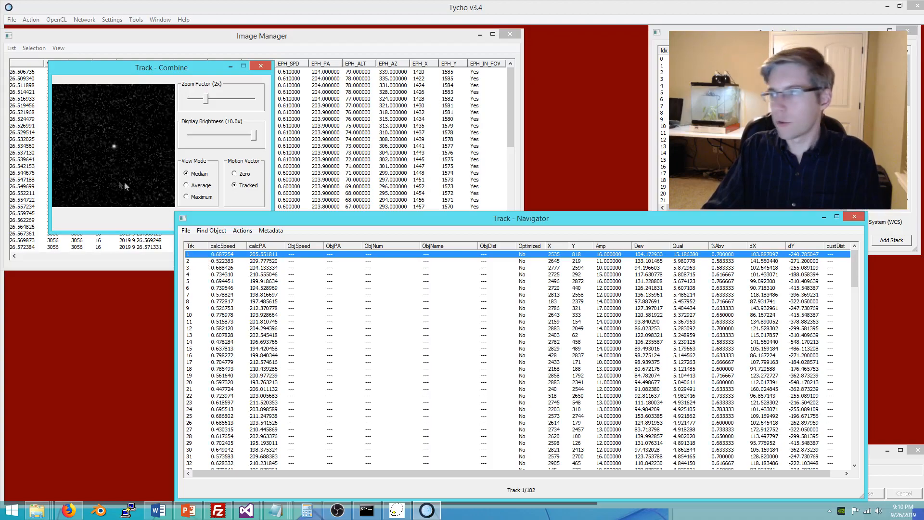
# - Open the first track for verification and examine its animation up close in the Image Viewer
pyautogui.moveTo(179, 69); pyautogui.dragTo(144, 132)
pyautogui.moveTo(260, 223); pyautogui.dragTo(278, 235)
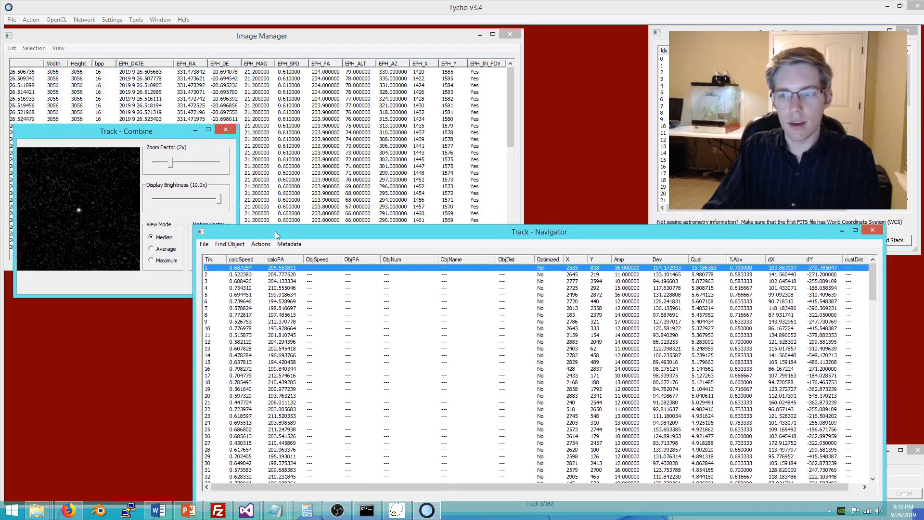
pyautogui.click(204, 245)
pyautogui.click(213, 263)
pyautogui.rightClick(322, 268)
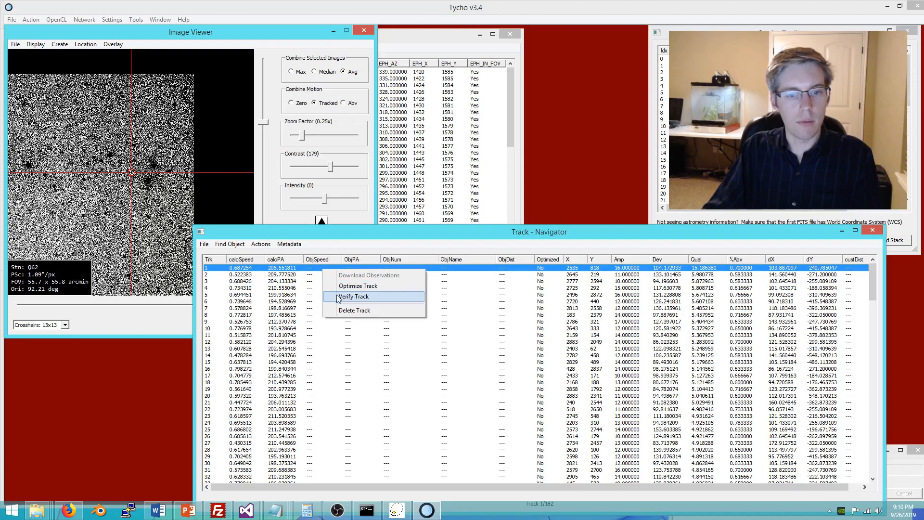
pyautogui.click(354, 296)
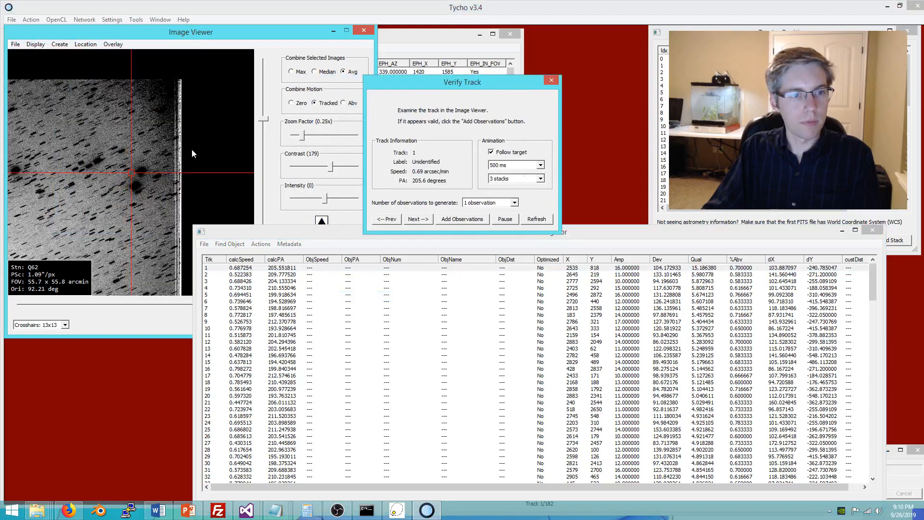
pyautogui.moveTo(303, 134); pyautogui.dragTo(330, 135)
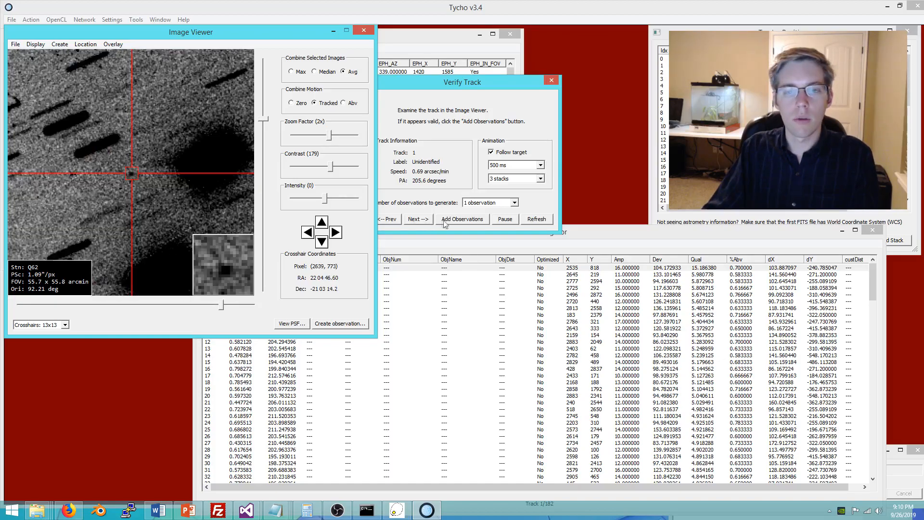
# - Generate three observations from the verified track under the tracklet ID DJP1676
pyautogui.click(469, 202)
pyautogui.click(474, 223)
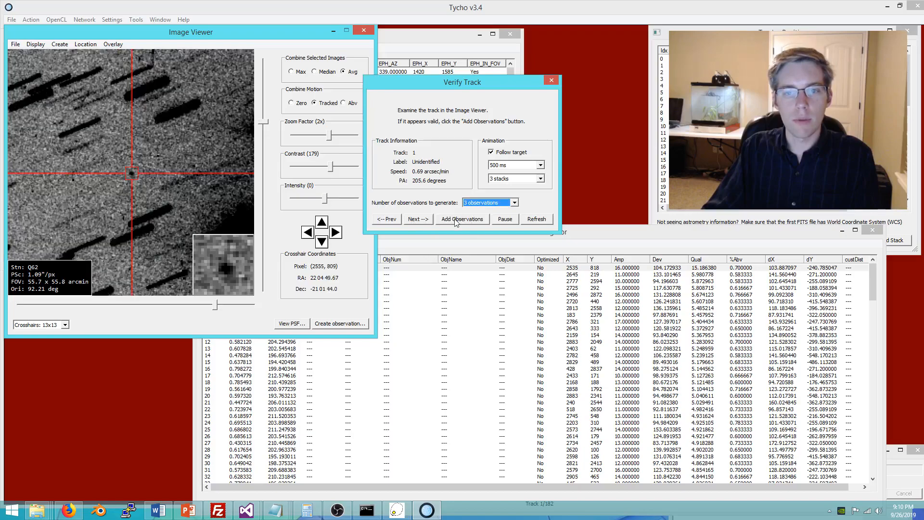
pyautogui.click(455, 219)
pyautogui.write('DJP1676')
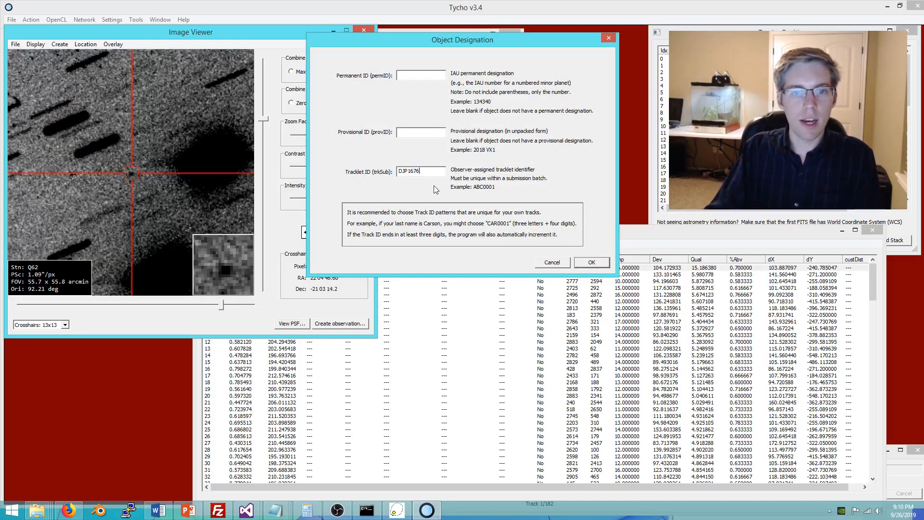
pyautogui.click(591, 262)
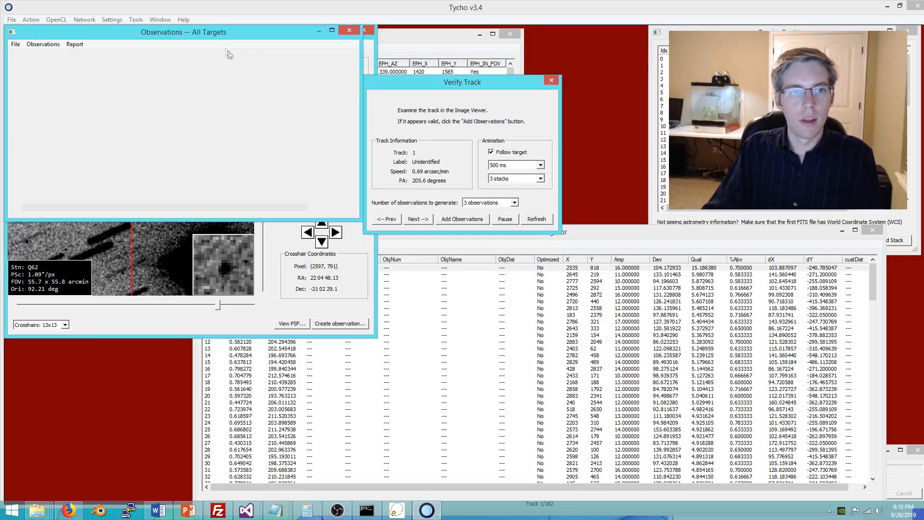
# - Open the three new DJP1676 observations in text form and insert the six September 1 and 2 observations above them
pyautogui.moveTo(206, 31); pyautogui.dragTo(495, 210)
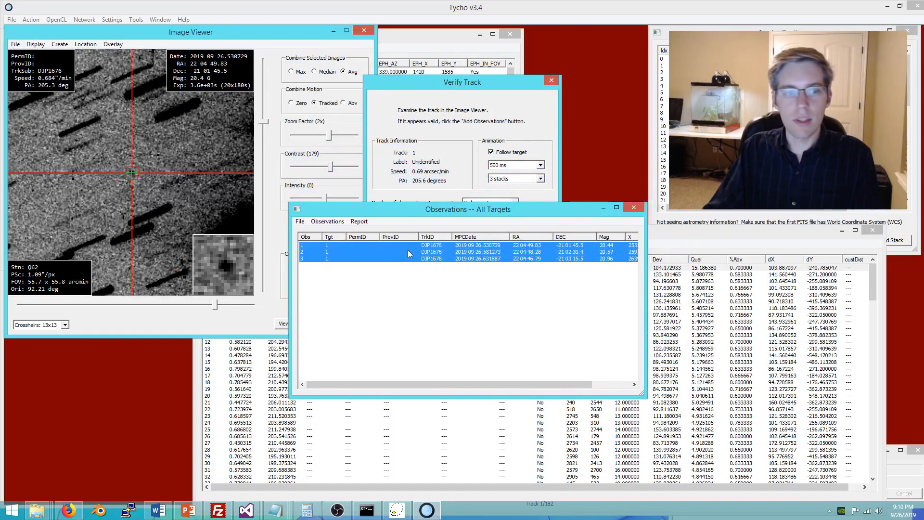
pyautogui.rightClick(405, 250)
pyautogui.click(428, 259)
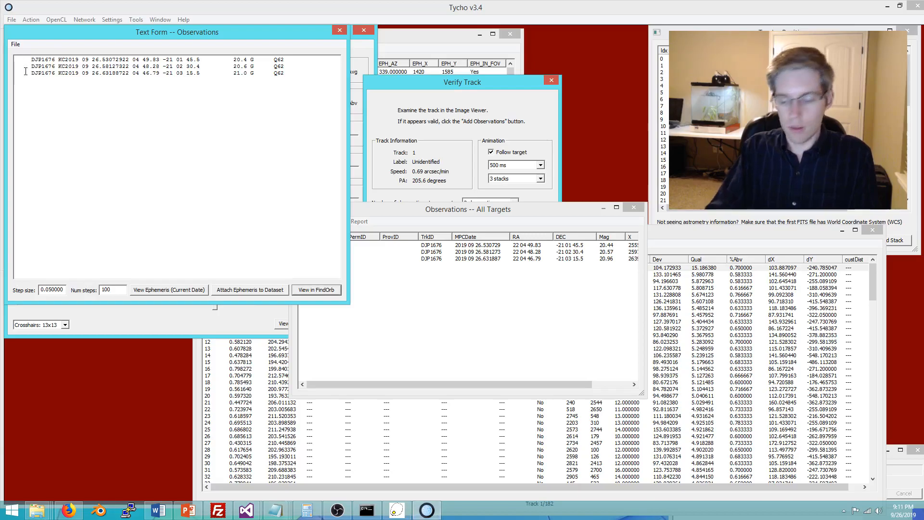
pyautogui.write('DJP1676 KC2019 09 01.53318322 22 17.82 -13 29 18.5          20.0 G      Q62      DJP1676 KC2019 09 01.58961822 22 14.84 -13 30 27.7          20.5 G      Q62      DJP1676 KC2019 09 01.64568922 22 12.01 -13 31 33.0          19.9 G      Q62      DJP1676 KC2019 09 02.59704922 21 25.21 -13 50 36.8          19.9 G      Q62      DJP1676 KC2019 09 02.61468822 21 24.29 -13 50 58.1          20.5 G      Q62      DJP1676 KC2019 09 02.63306122 21 23.35 -13 51 19.8          20.5 G      Q62')
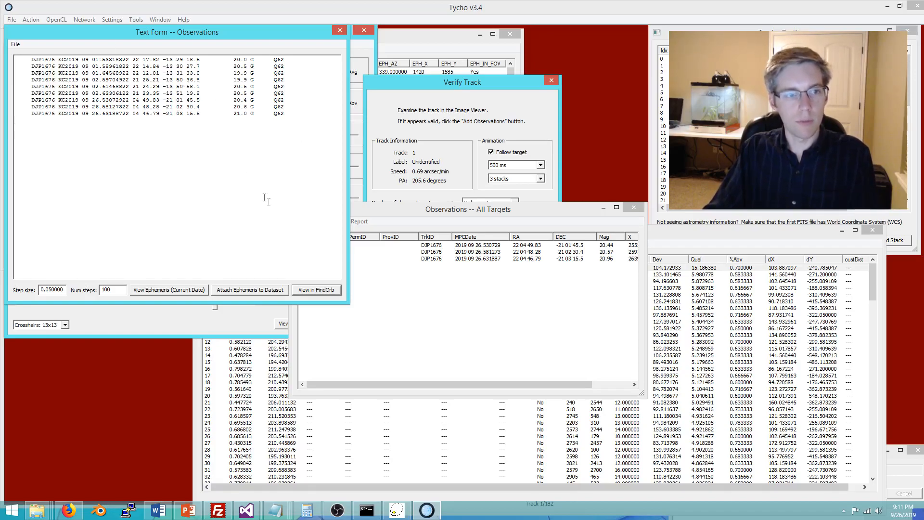
# - Fit the combined DJP1676 observations in Find_Orb, inspect the residuals of the September 26 ones, and close Find_Orb and the text form
pyautogui.click(318, 290)
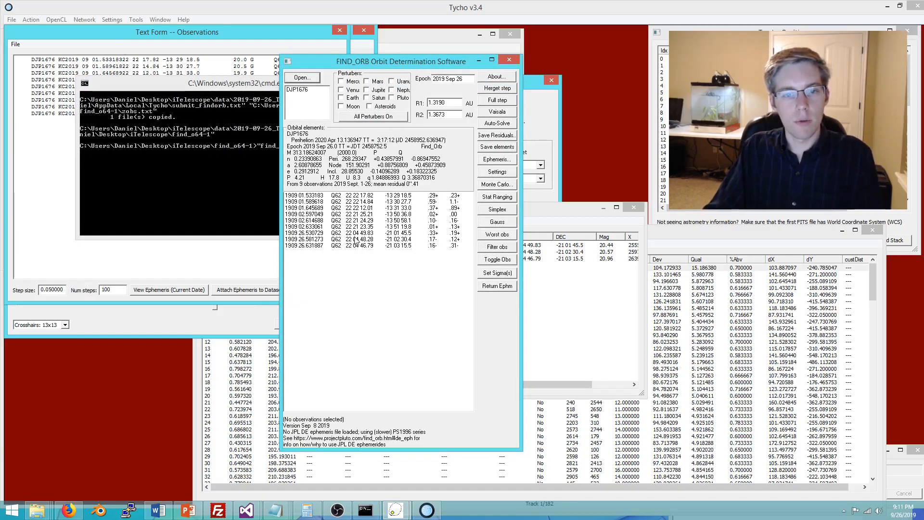
pyautogui.click(352, 234)
pyautogui.click(440, 246)
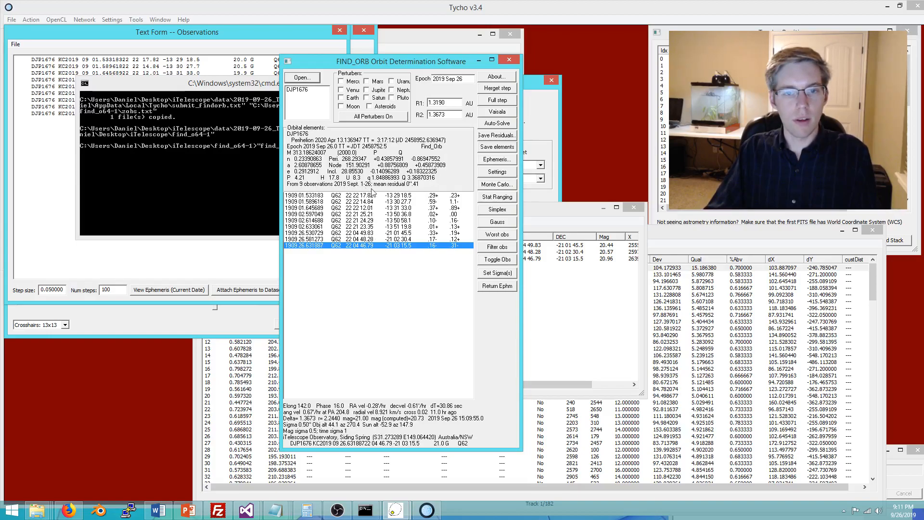
pyautogui.click(510, 61)
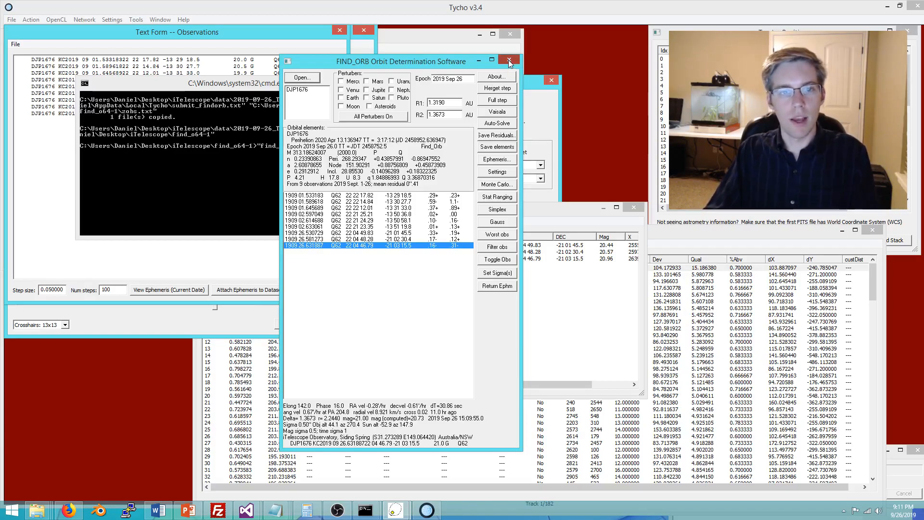
pyautogui.moveTo(296, 35); pyautogui.dragTo(311, 184)
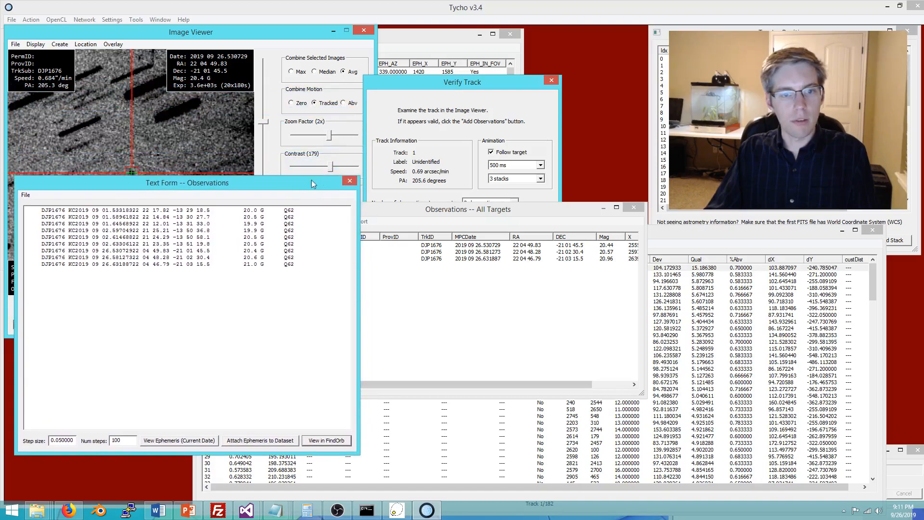
pyautogui.click(350, 181)
# - Examine where the first new DJP1676 observation lies in the full image field and bring up the image list's ephemeris columns for comparison
pyautogui.moveTo(362, 216); pyautogui.dragTo(452, 230)
pyautogui.click(326, 138)
pyautogui.moveTo(325, 138); pyautogui.dragTo(290, 137)
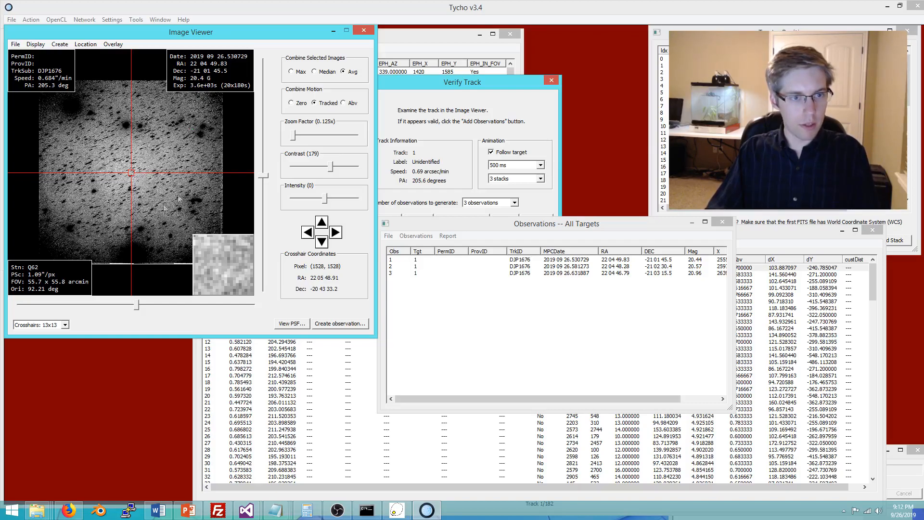
pyautogui.click(192, 129)
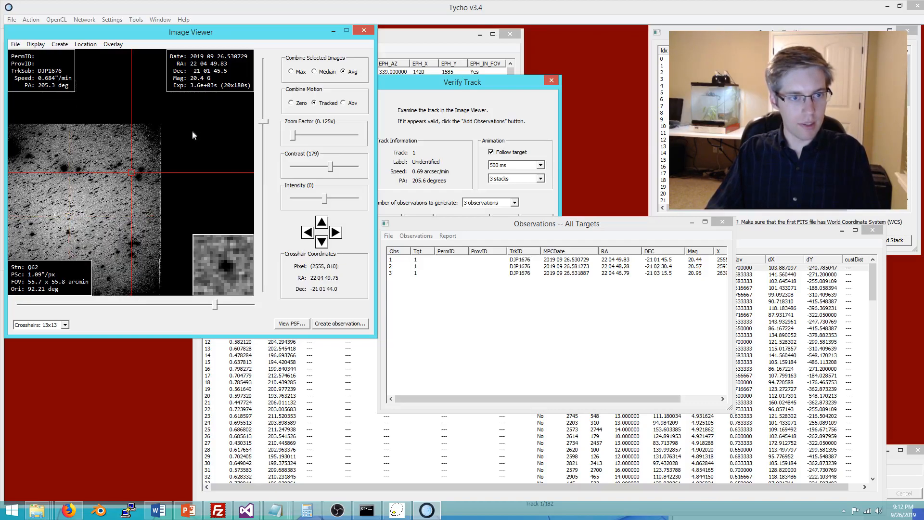
pyautogui.moveTo(293, 136)
pyautogui.mouseDown()
pyautogui.moveTo(330, 140)
pyautogui.moveTo(283, 143)
pyautogui.mouseUp()
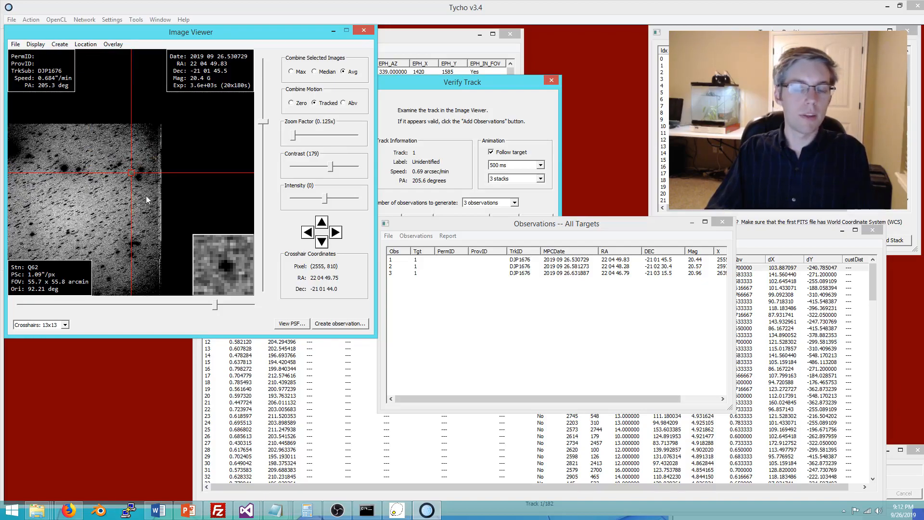
pyautogui.moveTo(292, 137); pyautogui.dragTo(321, 138)
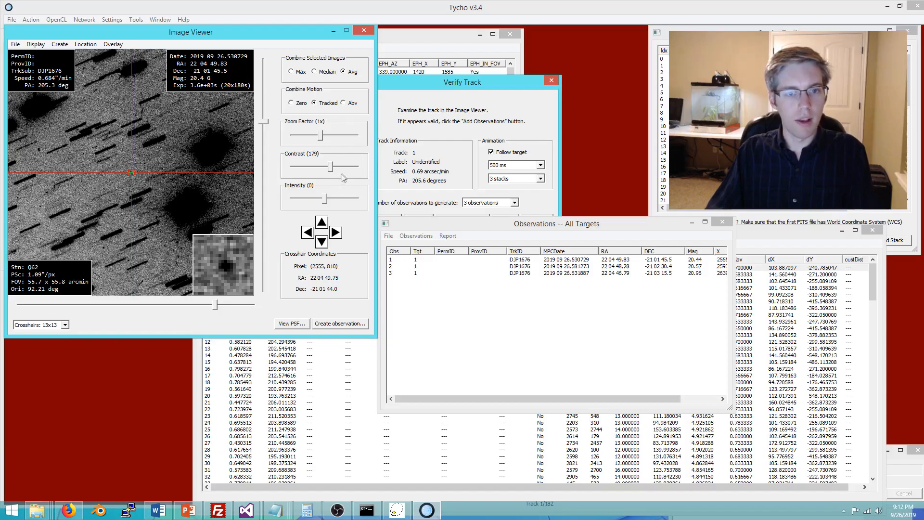
pyautogui.click(415, 39)
pyautogui.moveTo(415, 41); pyautogui.dragTo(434, 42)
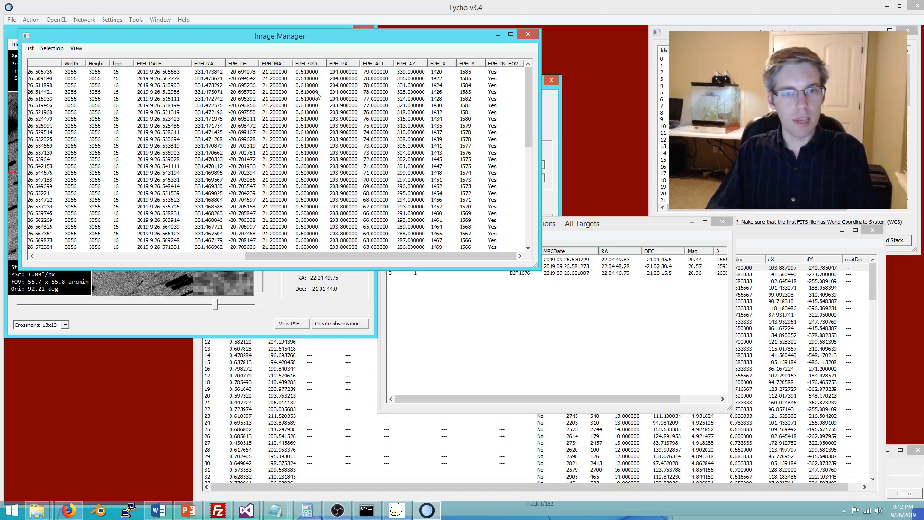
# - Arrange the image list's ephemeris columns and the track list side by side and open track 1 for verification
pyautogui.moveTo(323, 39); pyautogui.dragTo(413, 41)
pyautogui.click(207, 343)
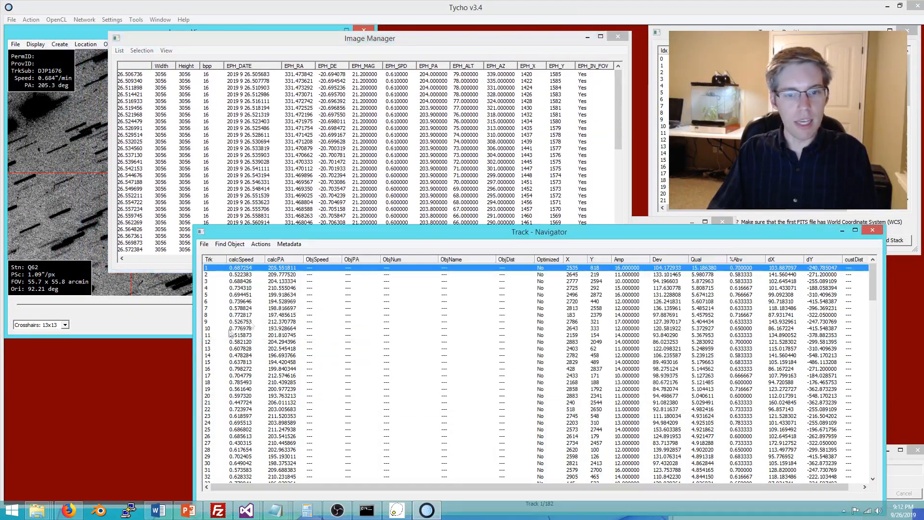
pyautogui.moveTo(402, 229); pyautogui.dragTo(425, 303)
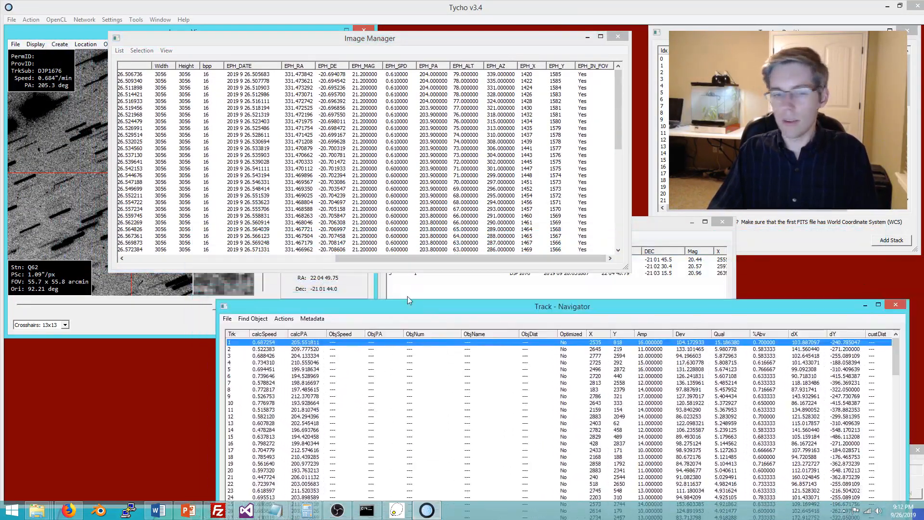
pyautogui.rightClick(302, 343)
pyautogui.click(327, 367)
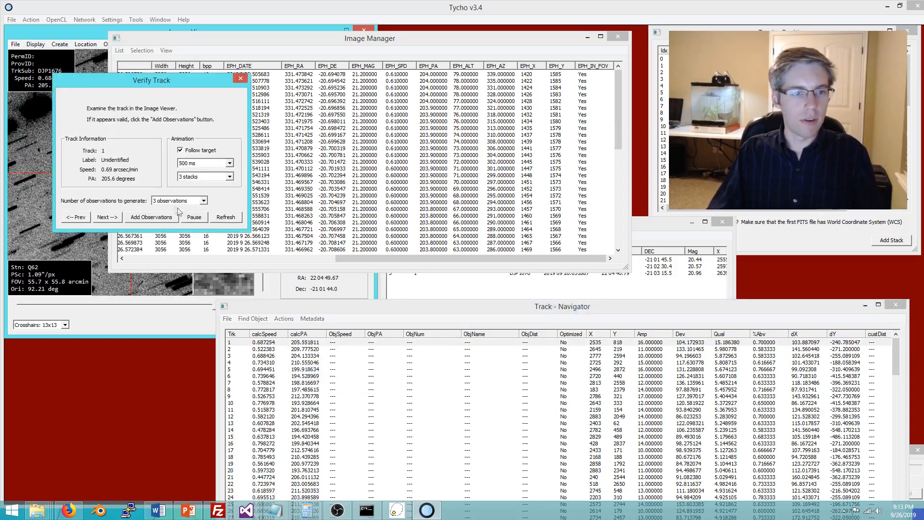
# - Generate a single observation from track 1 under the tracklet ID DJP1677
pyautogui.click(179, 200)
pyautogui.click(171, 219)
pyautogui.click(151, 217)
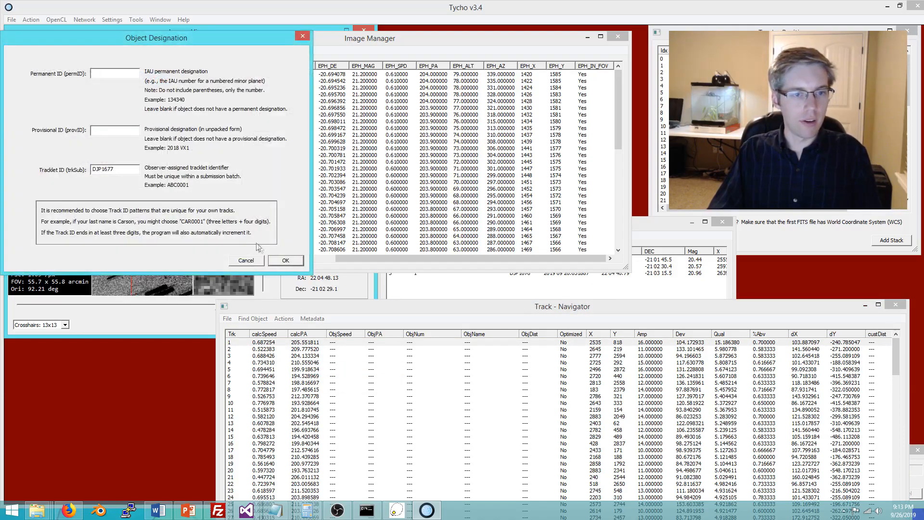
pyautogui.click(285, 260)
# - Show the new DJP1677 observation in the image viewer at 4x zoom and move the observations list clear of the image list
pyautogui.moveTo(141, 82); pyautogui.dragTo(578, 281)
pyautogui.click(416, 281)
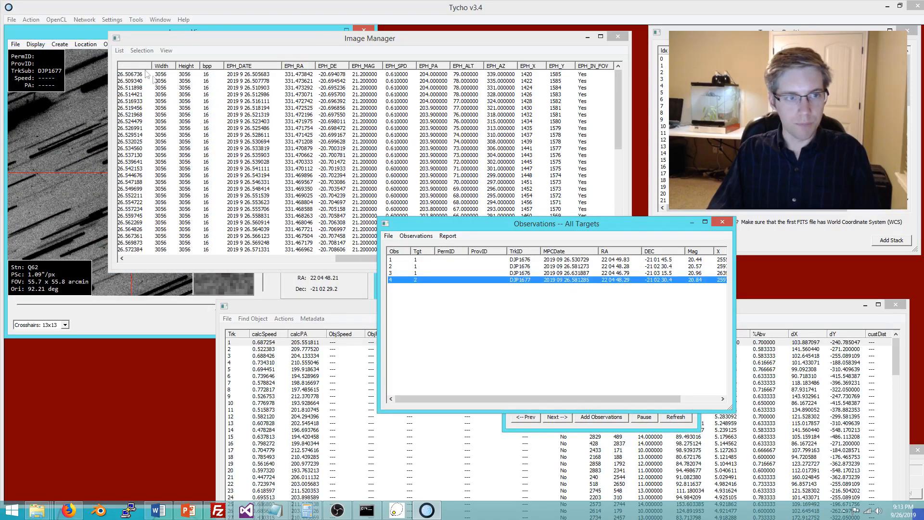
pyautogui.click(99, 39)
pyautogui.moveTo(318, 135); pyautogui.dragTo(340, 139)
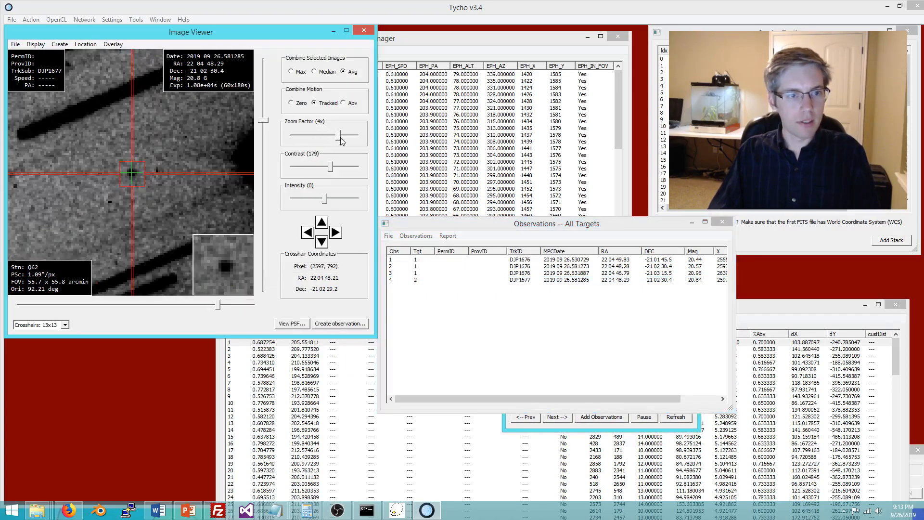
pyautogui.click(428, 226)
pyautogui.moveTo(449, 231); pyautogui.dragTo(579, 273)
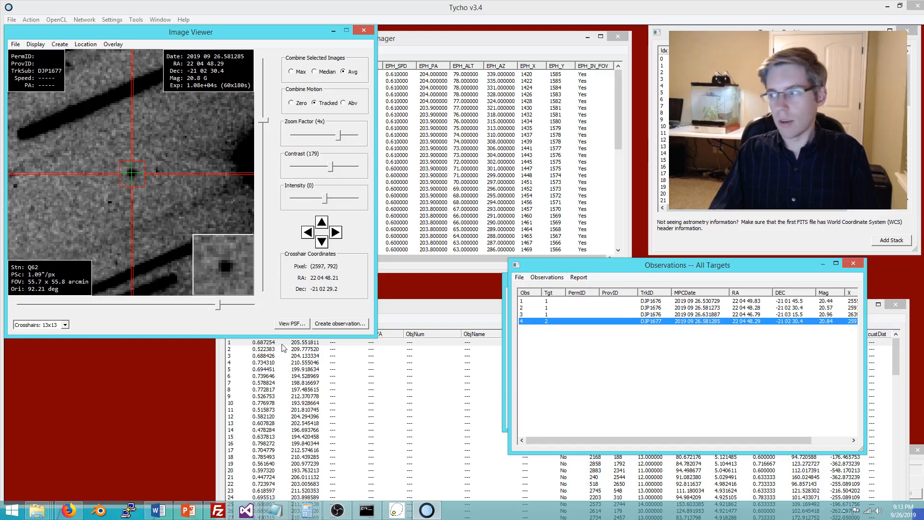
pyautogui.click(547, 275)
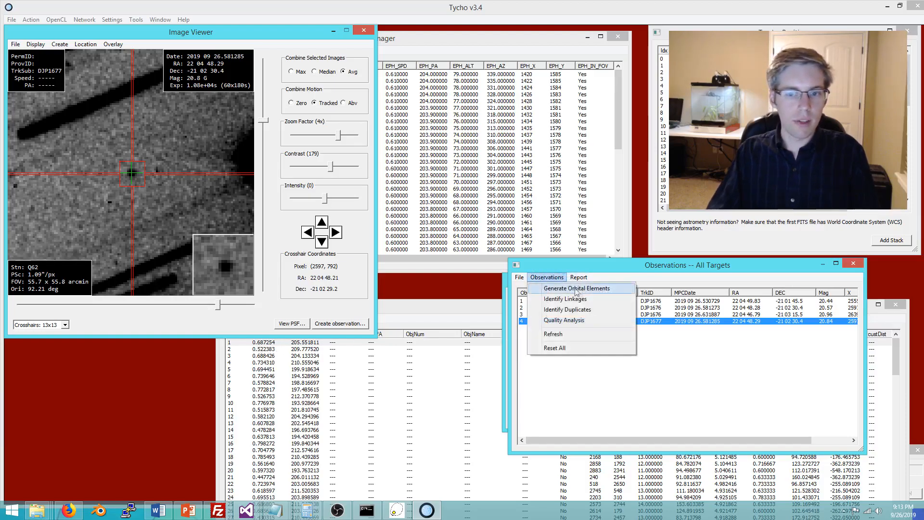
pyautogui.click(496, 247)
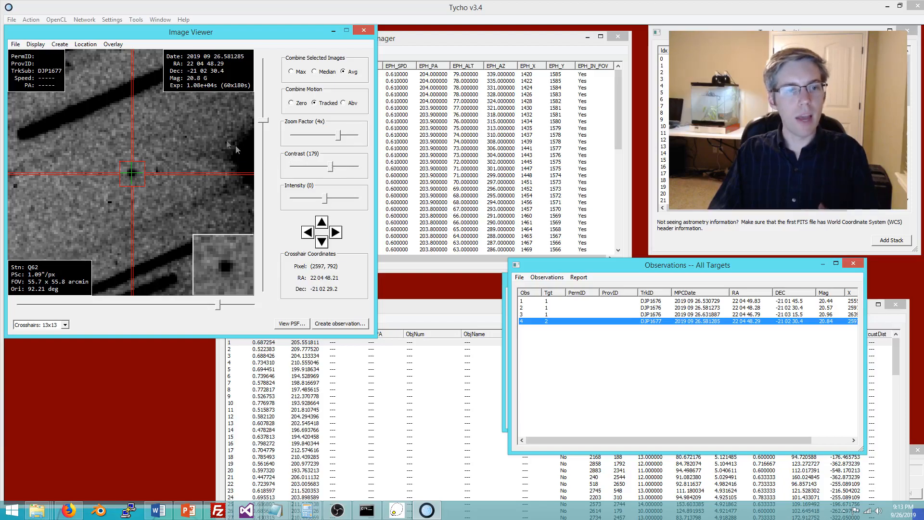
# - Create a custom stack at the DJP1677 position with a speed of 0.61 arcsec/min and a position angle of 204 degrees
pyautogui.click(60, 45)
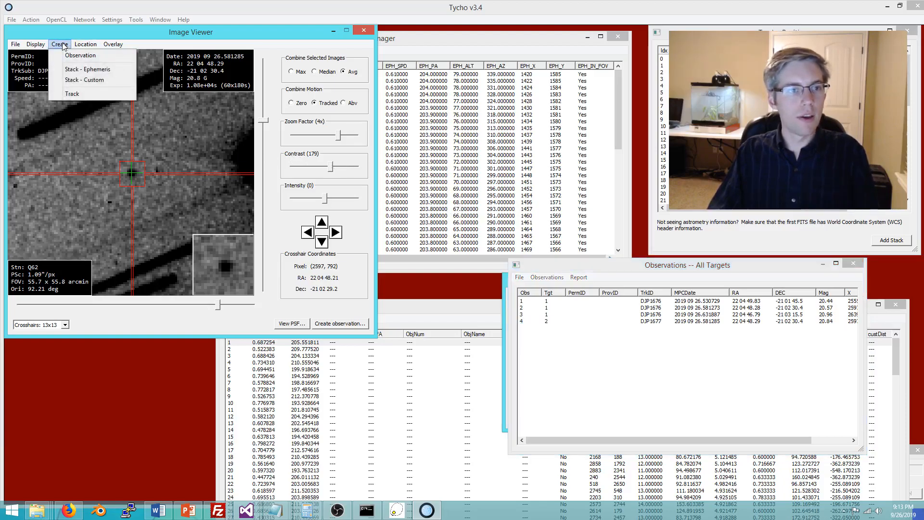
pyautogui.click(73, 80)
pyautogui.moveTo(116, 56); pyautogui.dragTo(503, 220)
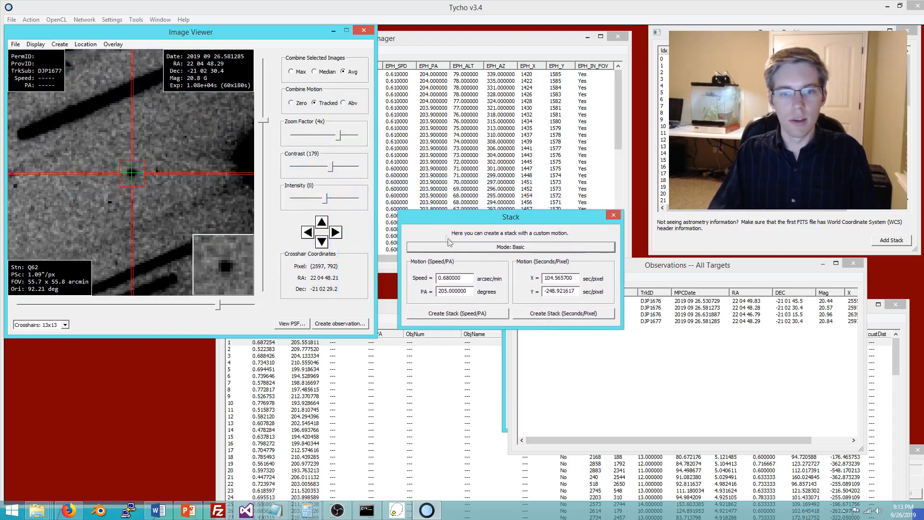
pyautogui.doubleClick(466, 280)
pyautogui.write('.61')
pyautogui.press('Tab')
pyautogui.write('204')
pyautogui.click(441, 317)
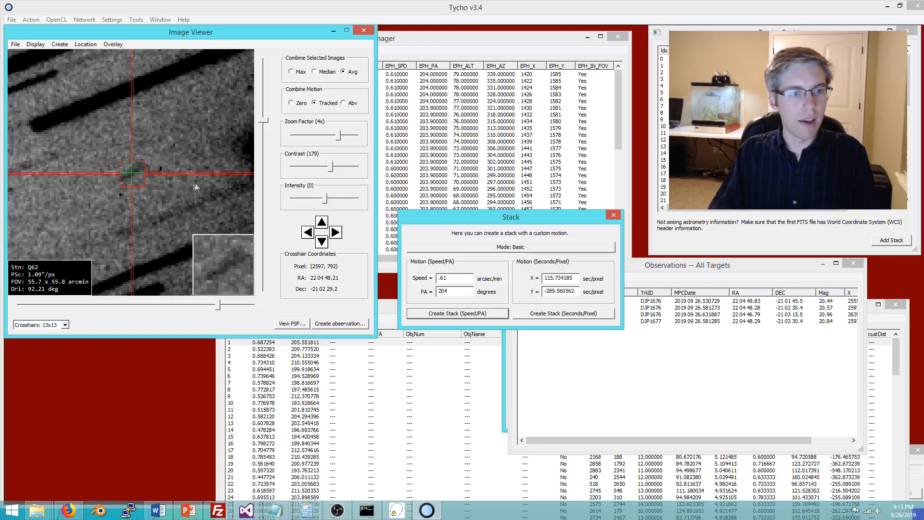
# - Examine the object's shape in the 0.61 arcsec/min stack at 4x and 8x zoom and compare its motion with the ephemeris columns
pyautogui.click(350, 137)
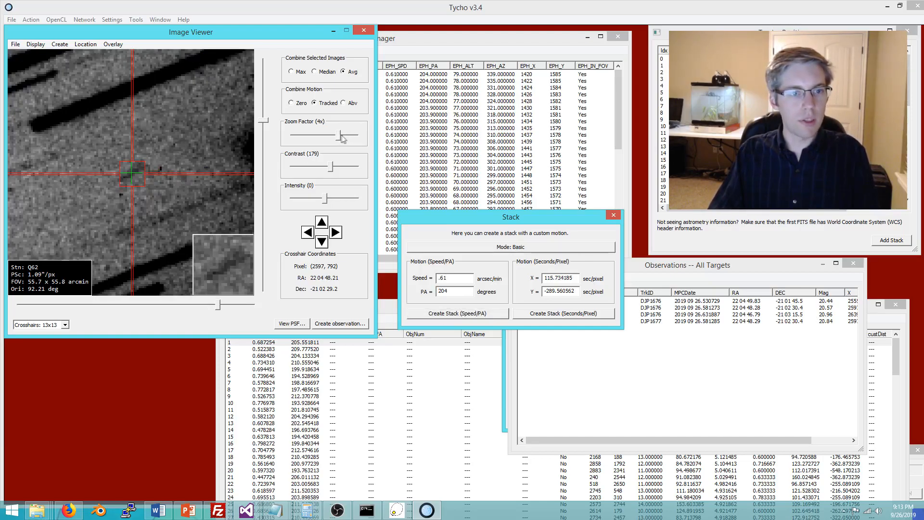
pyautogui.click(596, 377)
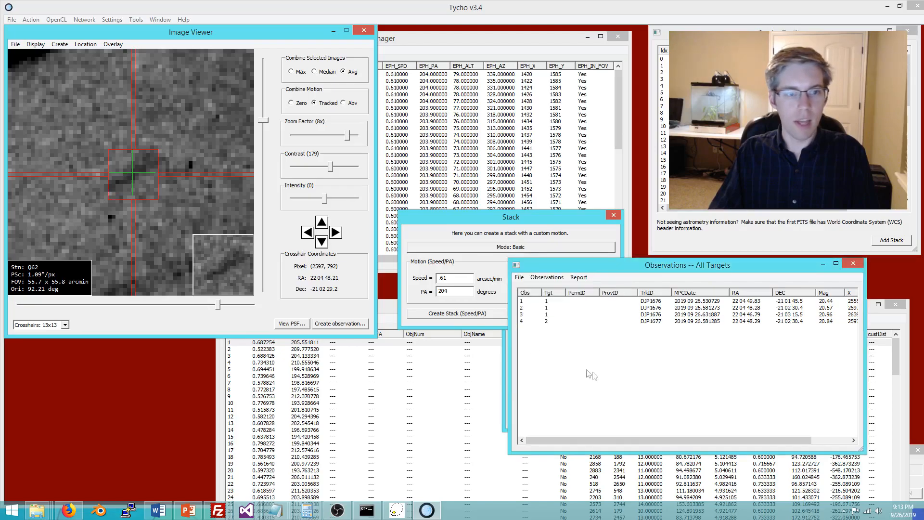
pyautogui.moveTo(348, 140); pyautogui.dragTo(341, 139)
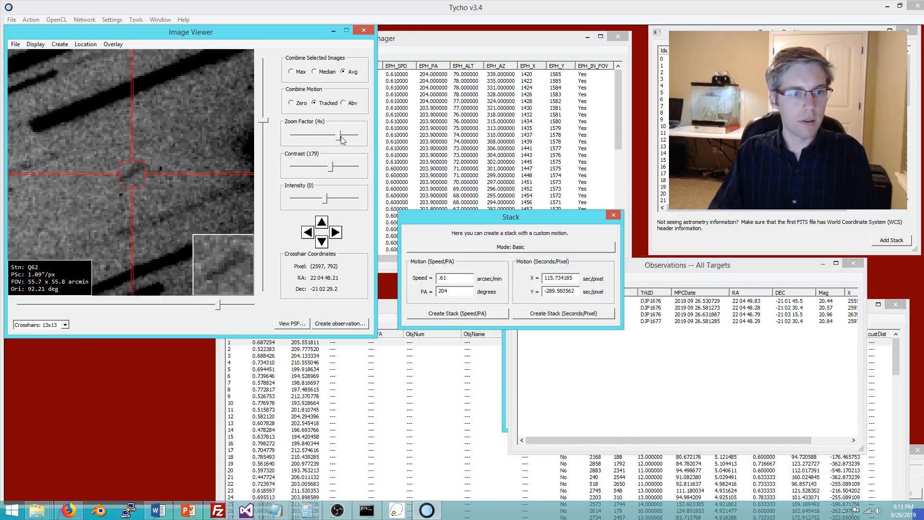
pyautogui.moveTo(454, 278); pyautogui.dragTo(412, 278)
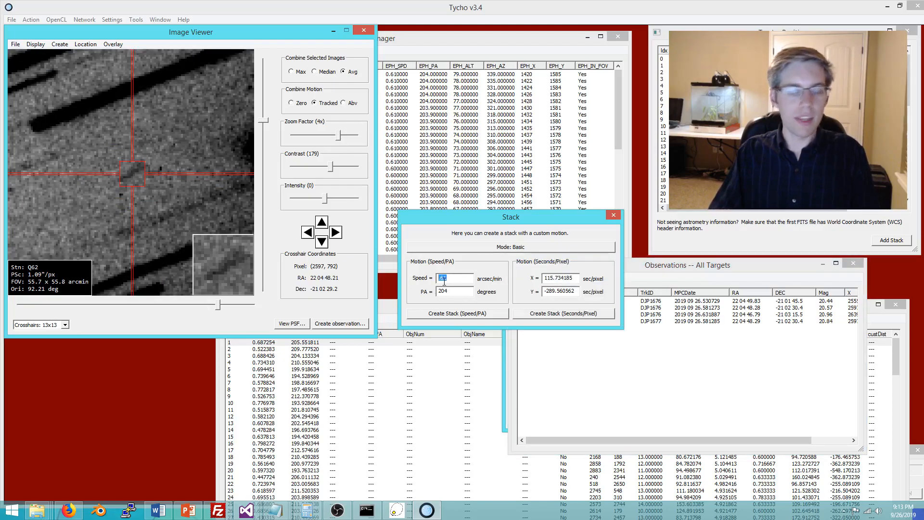
pyautogui.click(452, 280)
pyautogui.moveTo(458, 278); pyautogui.dragTo(406, 279)
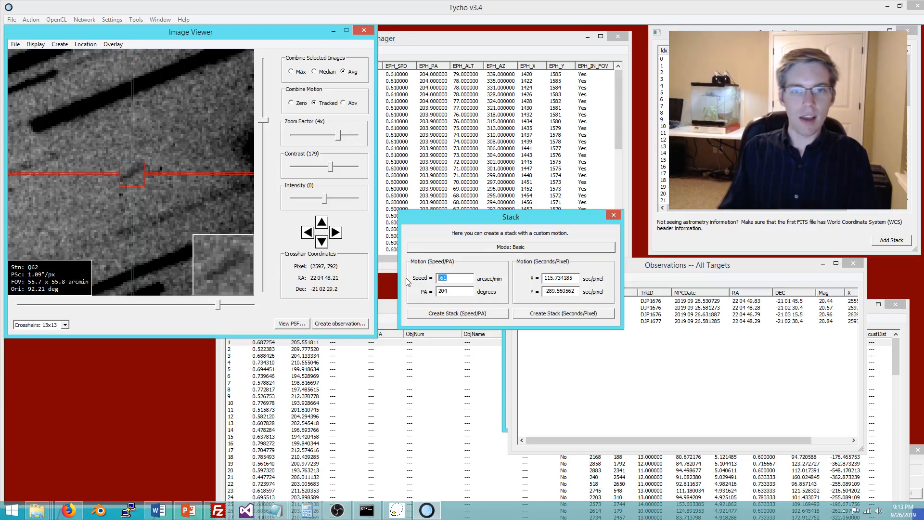
pyautogui.click(430, 33)
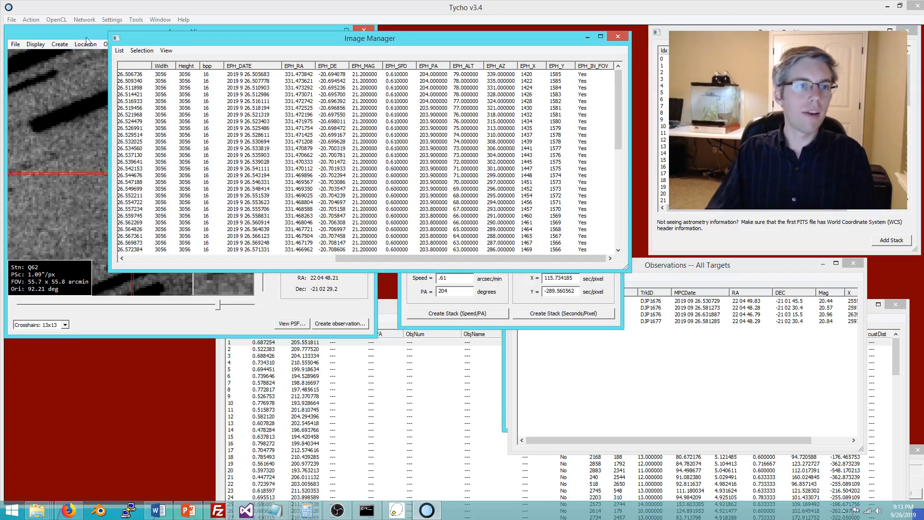
pyautogui.click(105, 47)
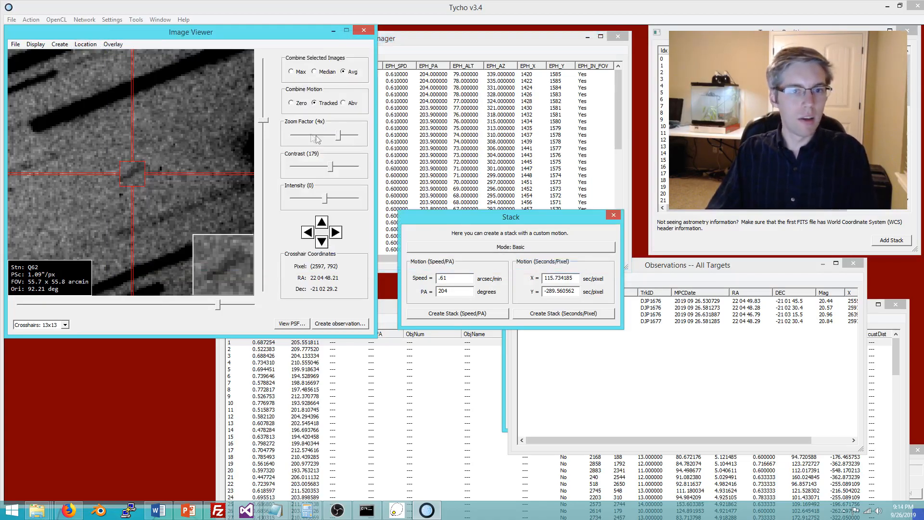
pyautogui.moveTo(338, 136)
pyautogui.mouseDown()
pyautogui.moveTo(302, 136)
pyautogui.moveTo(340, 139)
pyautogui.mouseUp()
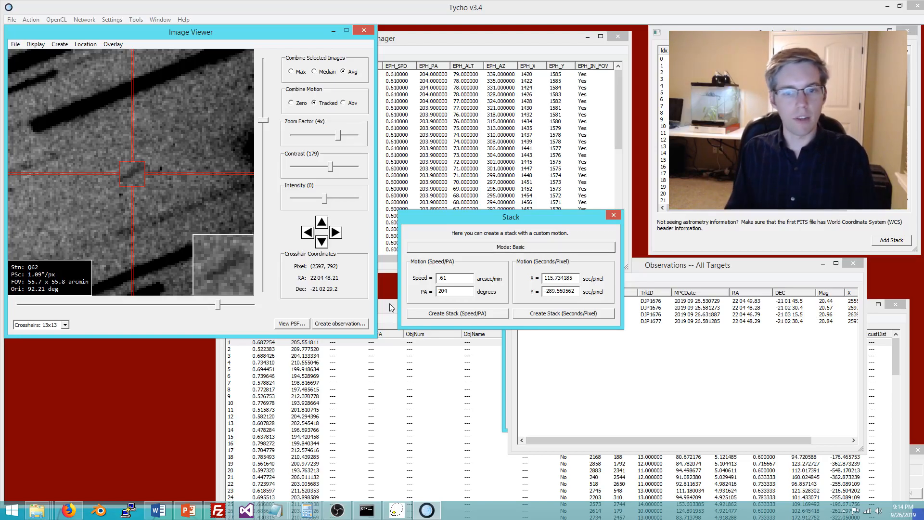
# - Recreate the custom stack with a speed of 0.68 arcsec/min and view it at 1x zoom
pyautogui.doubleClick(454, 281)
pyautogui.write('.68')
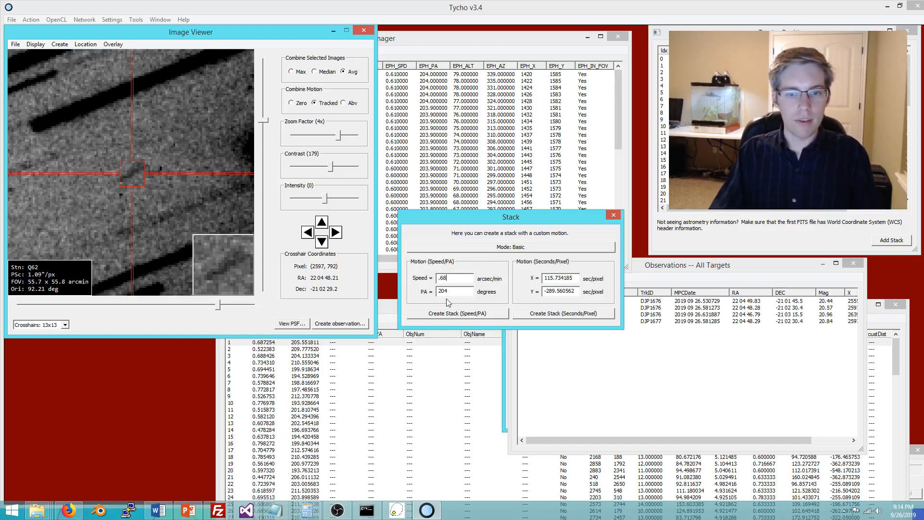
pyautogui.click(458, 314)
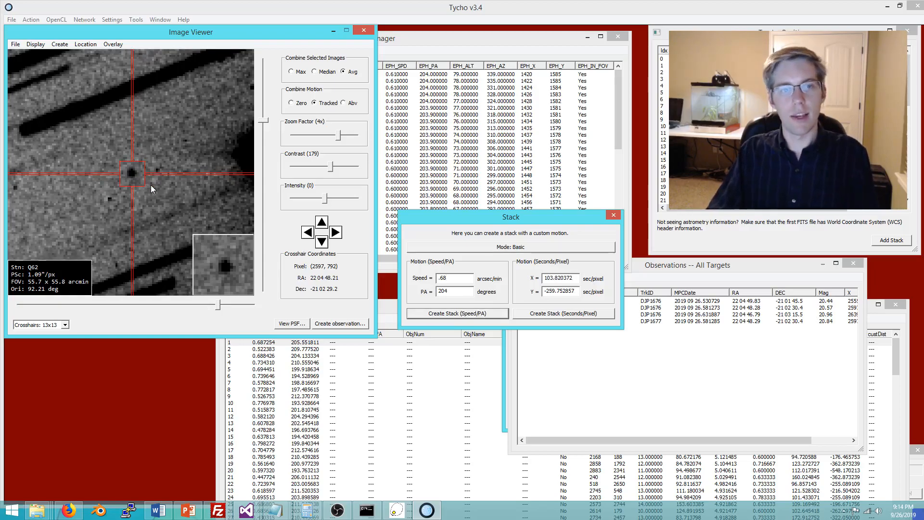
pyautogui.moveTo(339, 137); pyautogui.dragTo(323, 141)
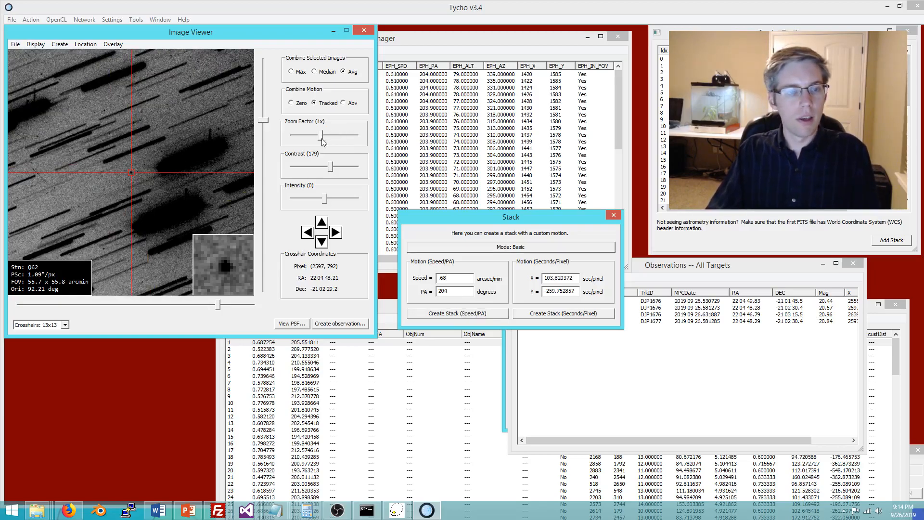